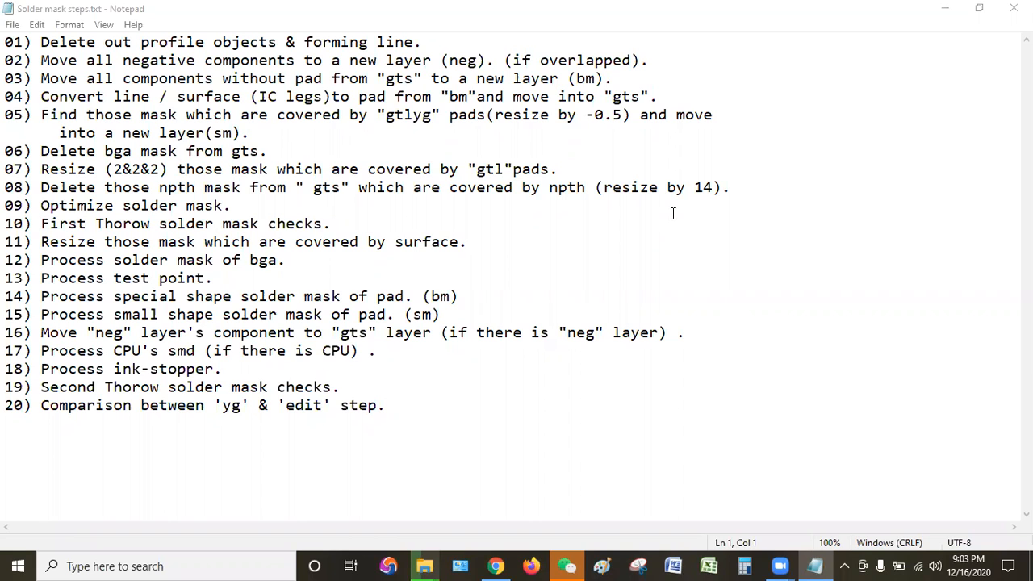
Minimize the solder mask notes and refresh the desktop
click(944, 8)
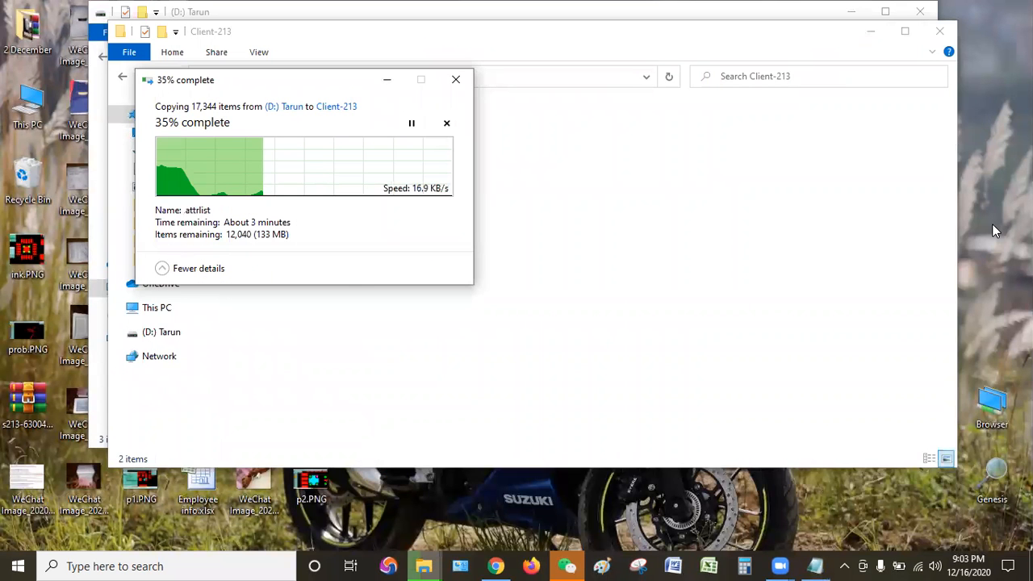
right_click(992, 223)
click(998, 266)
right_click(995, 226)
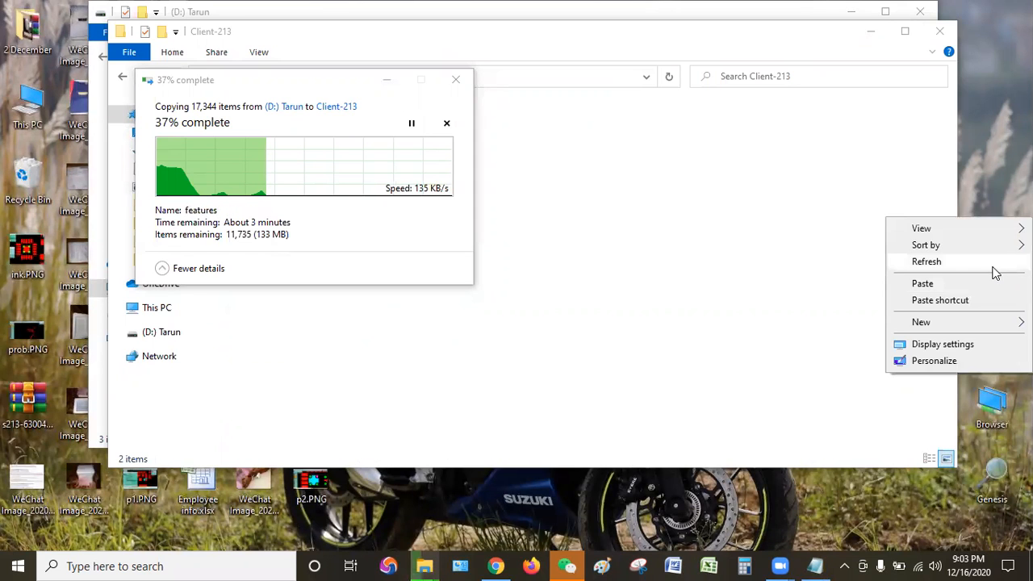
click(993, 266)
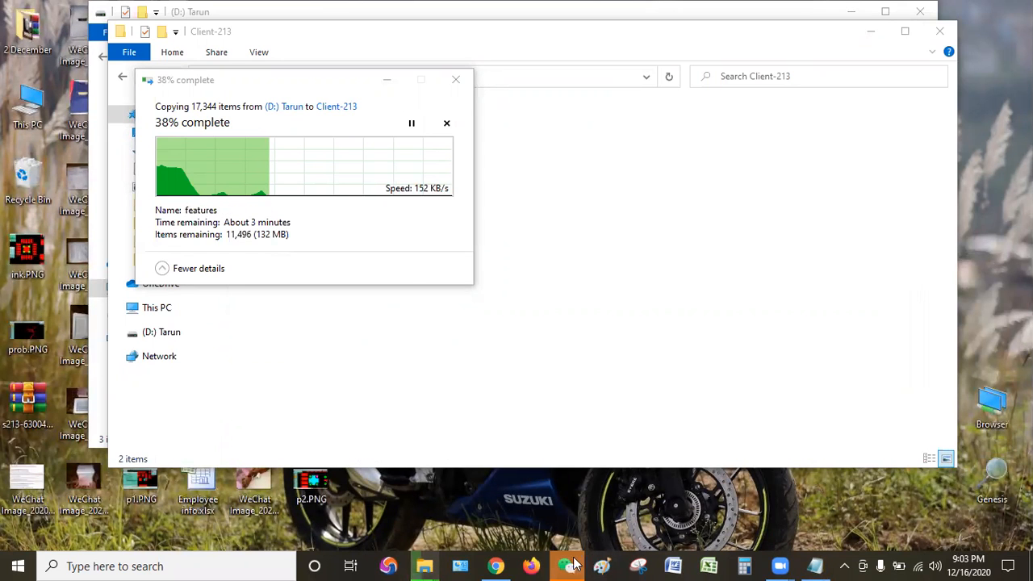
click(567, 564)
click(571, 565)
click(571, 565)
click(570, 565)
right_click(993, 190)
click(1001, 234)
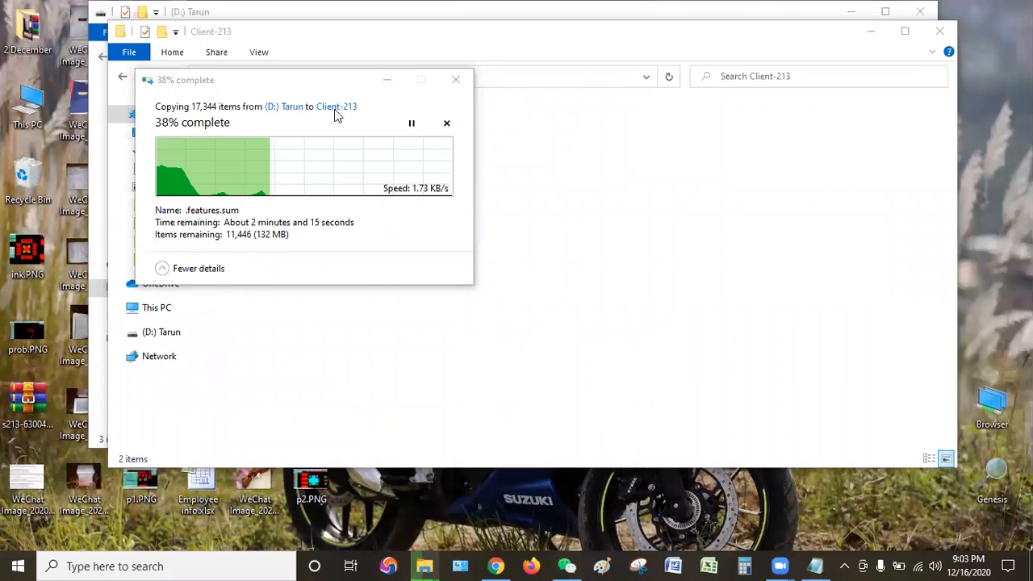
Put away the (D:) Tarun window and move the Client-213 and copy progress windows to uncover the desktop shortcuts
click(660, 36)
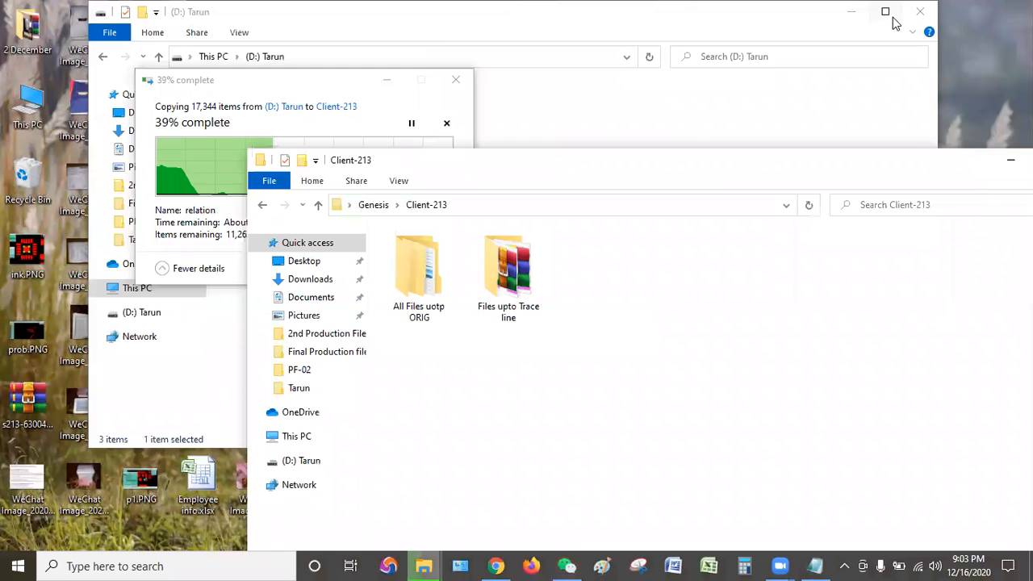
click(887, 14)
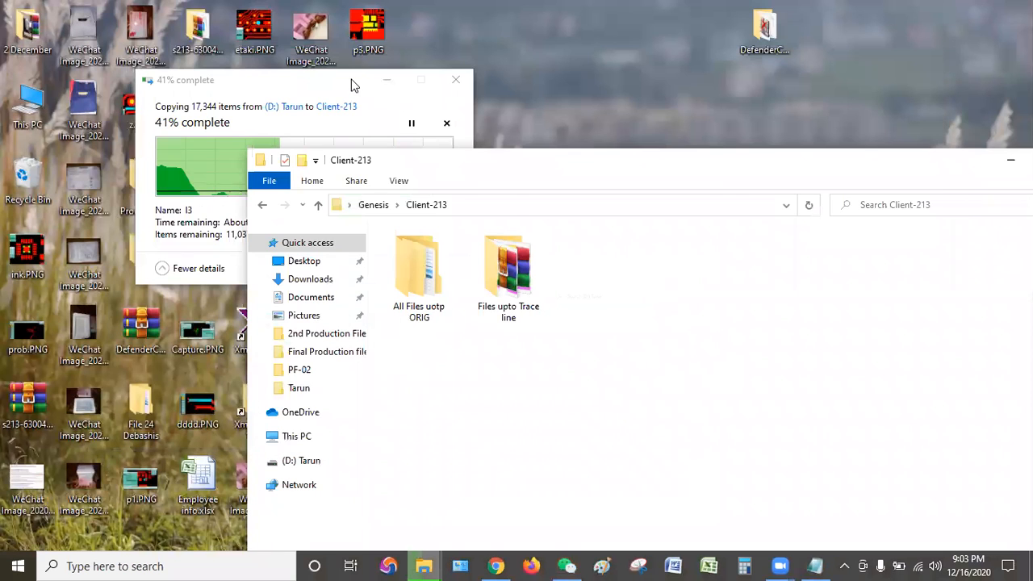
drag(347, 79, 904, 41)
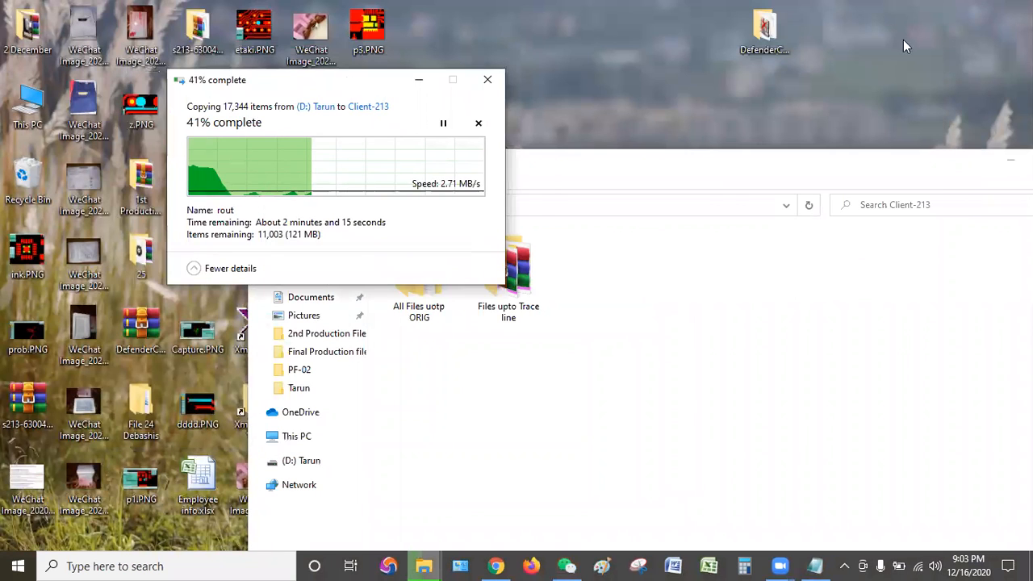
drag(557, 163, 564, 383)
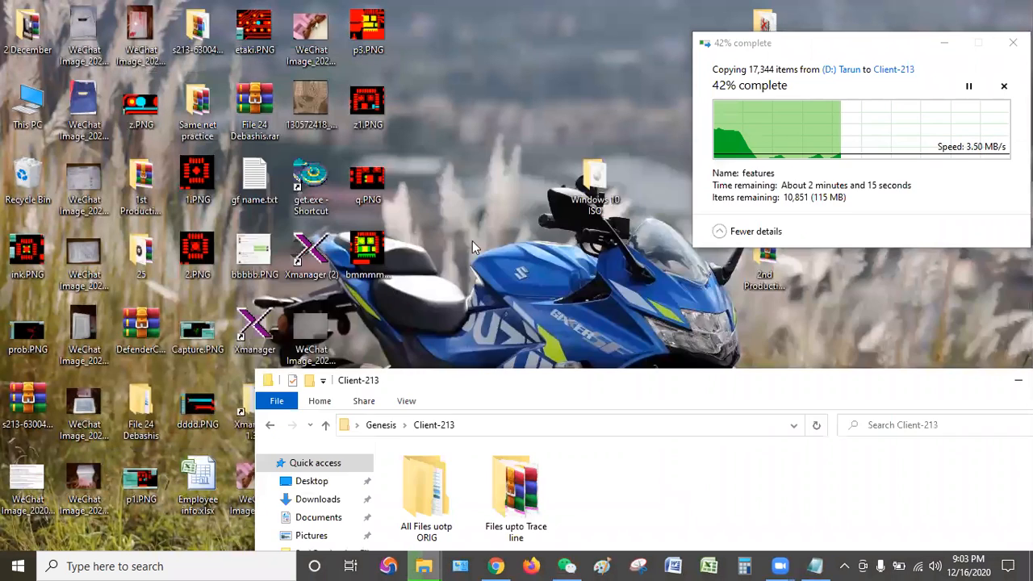
Launch get.exe and Xmanager (2), then log in to the Genesis Engineering Toolkit with the login name and password
double_click(333, 194)
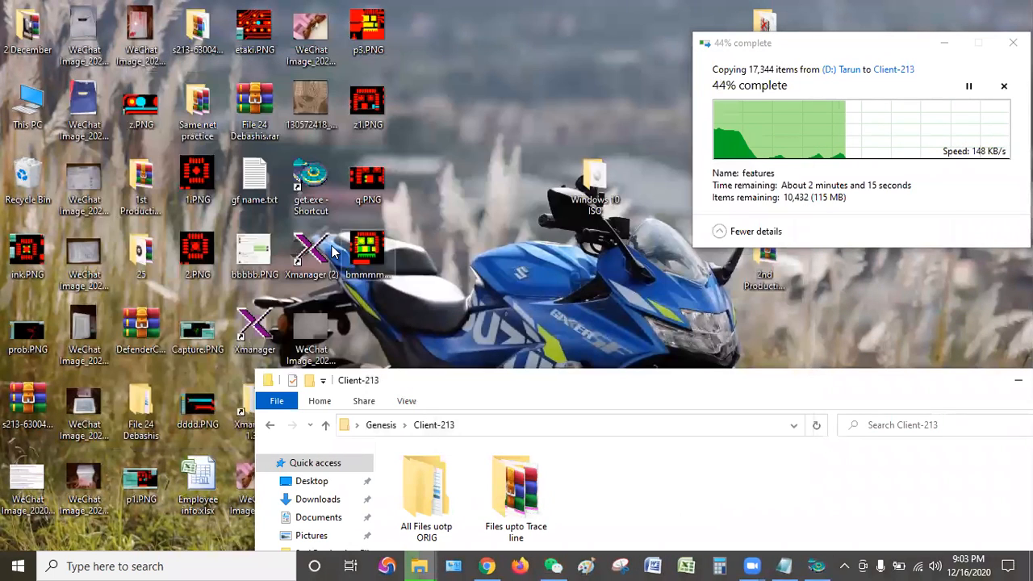
double_click(319, 253)
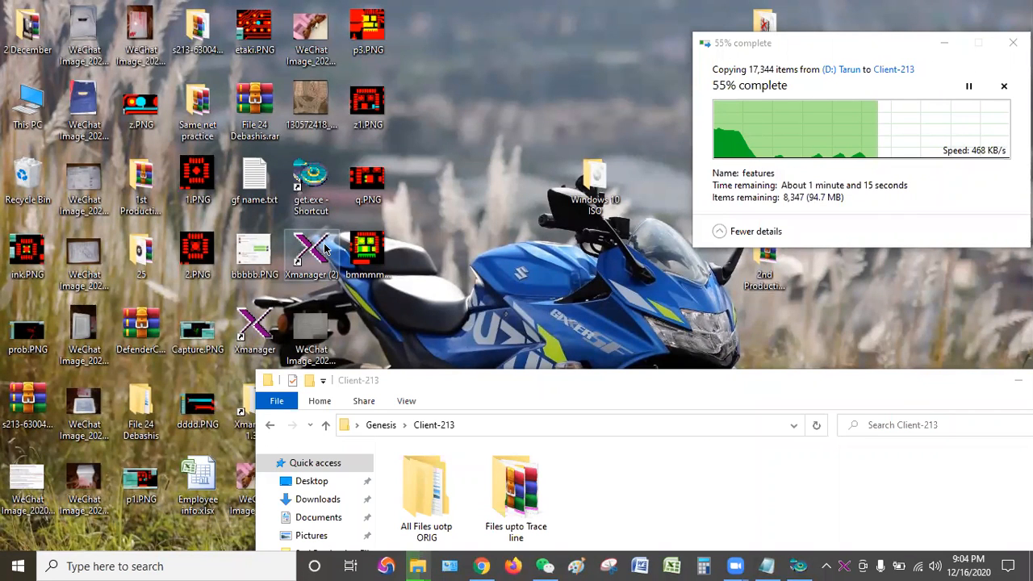
double_click(325, 250)
text(t)
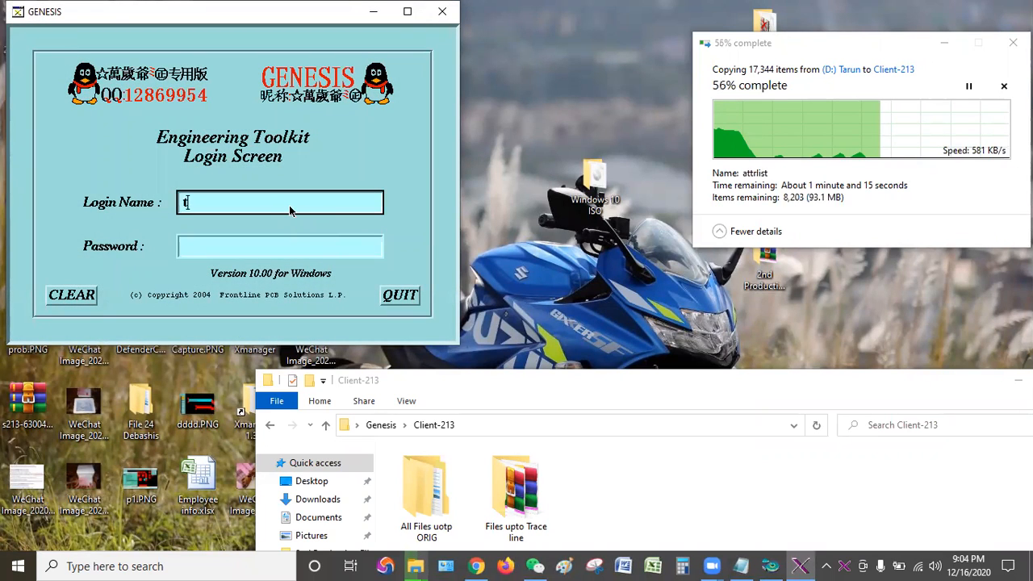
key(Return)
key(Return)
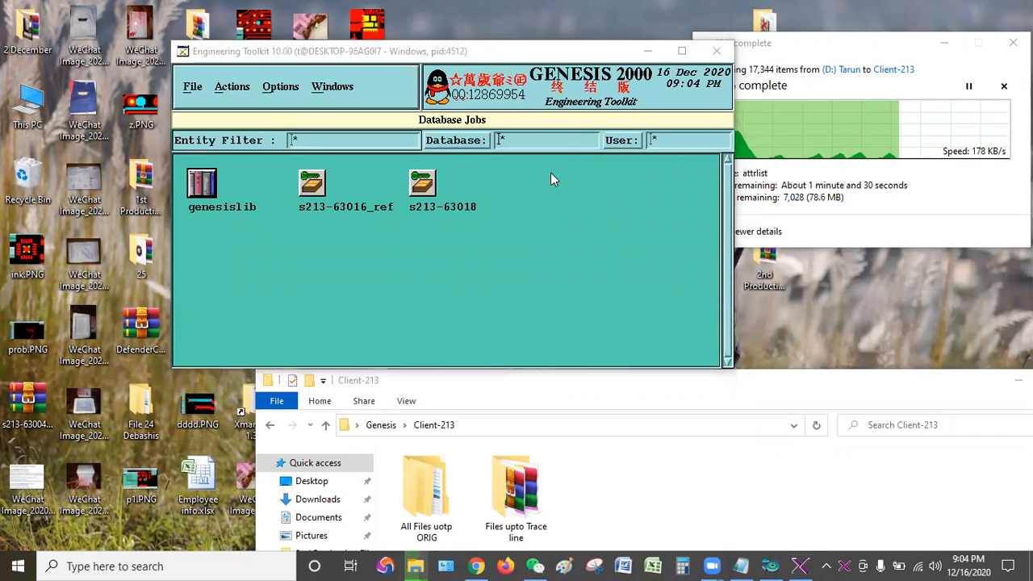
Refresh the desktop and move the Engineering Toolkit window clear of the copy progress window
click(584, 332)
right_click(875, 336)
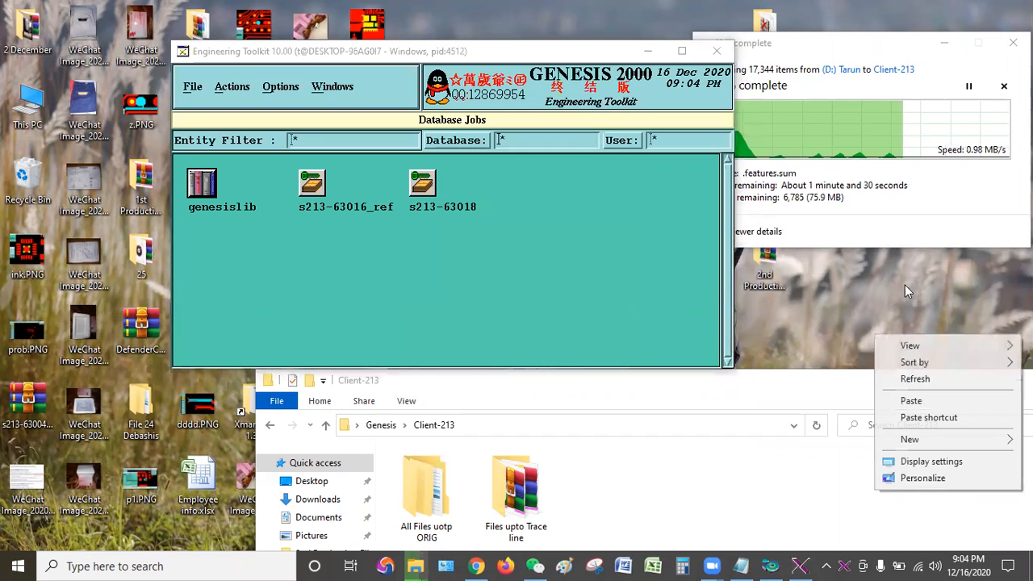
click(911, 379)
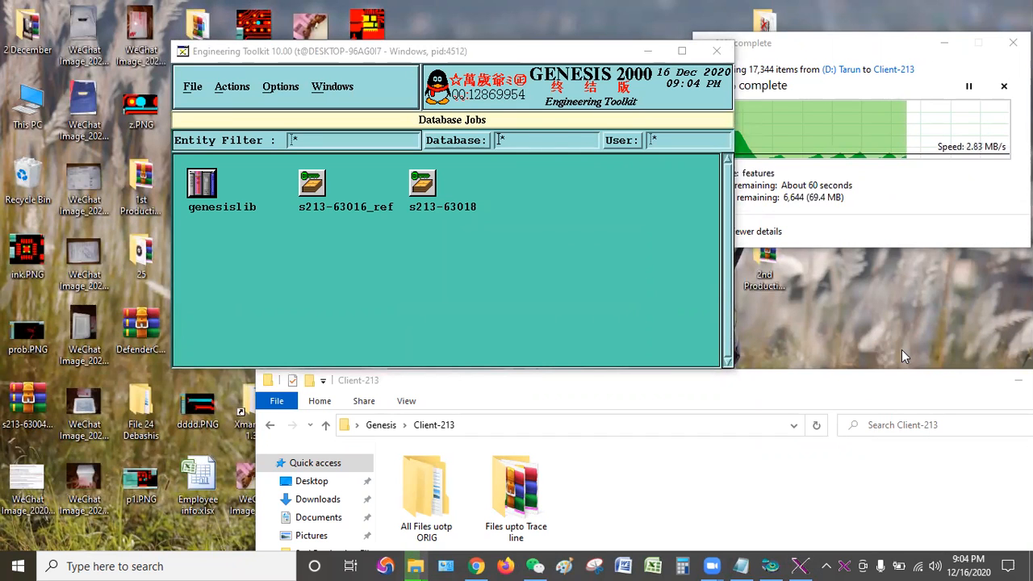
drag(606, 52, 446, 53)
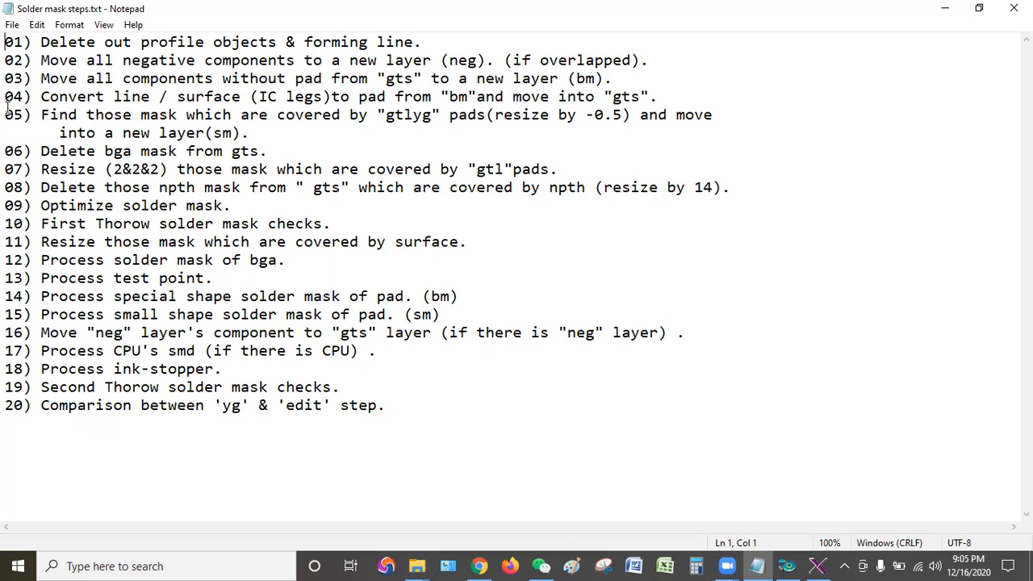
Review the solder mask steps in Notepad, highlighting items 01 to 08, items 09 to 15 and the ink-stopper item
shift+click(147, 78)
shift+drag(331, 132, 754, 184)
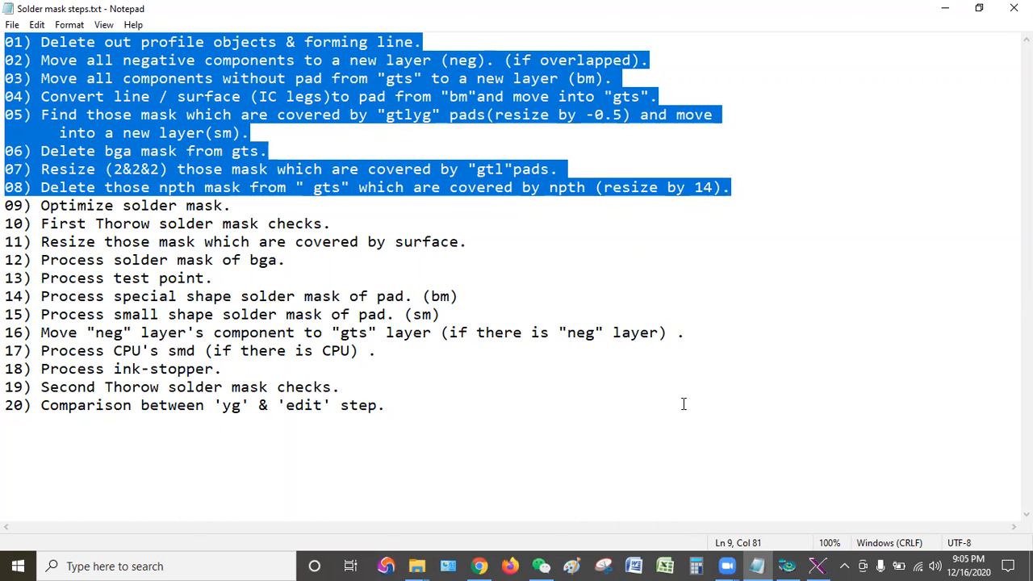
click(277, 282)
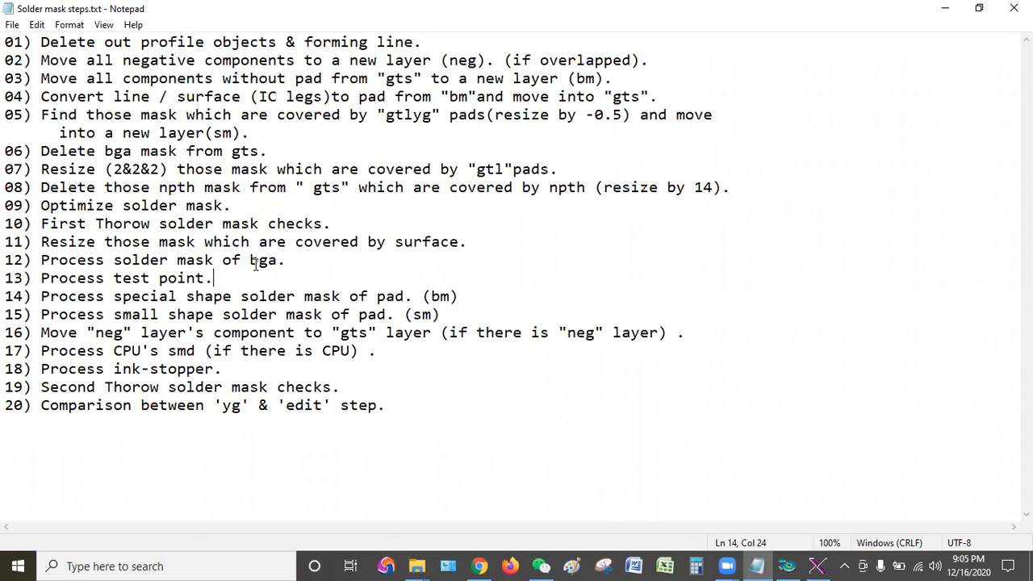
drag(231, 206, 459, 313)
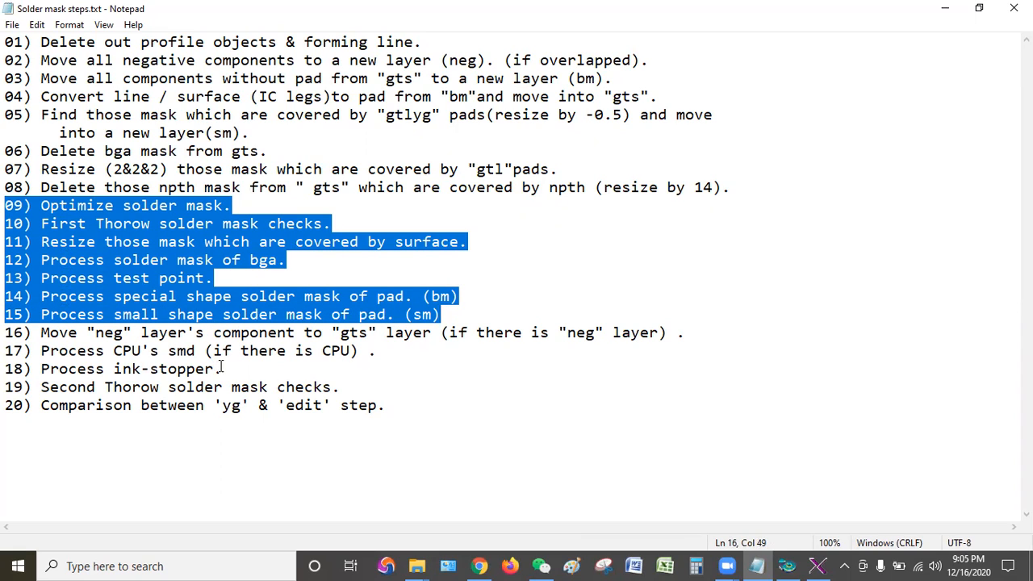
drag(215, 368, 8, 386)
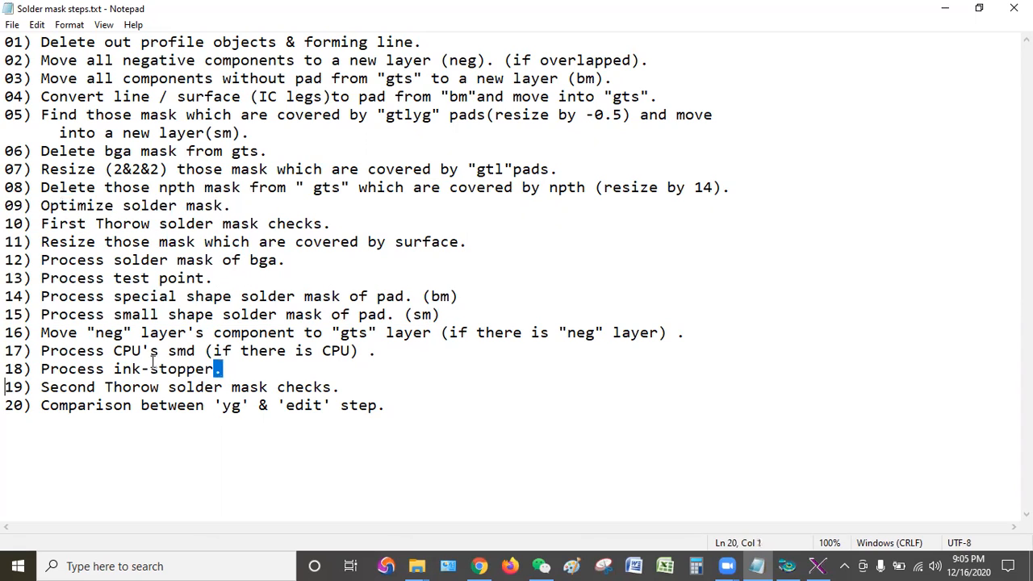
click(244, 372)
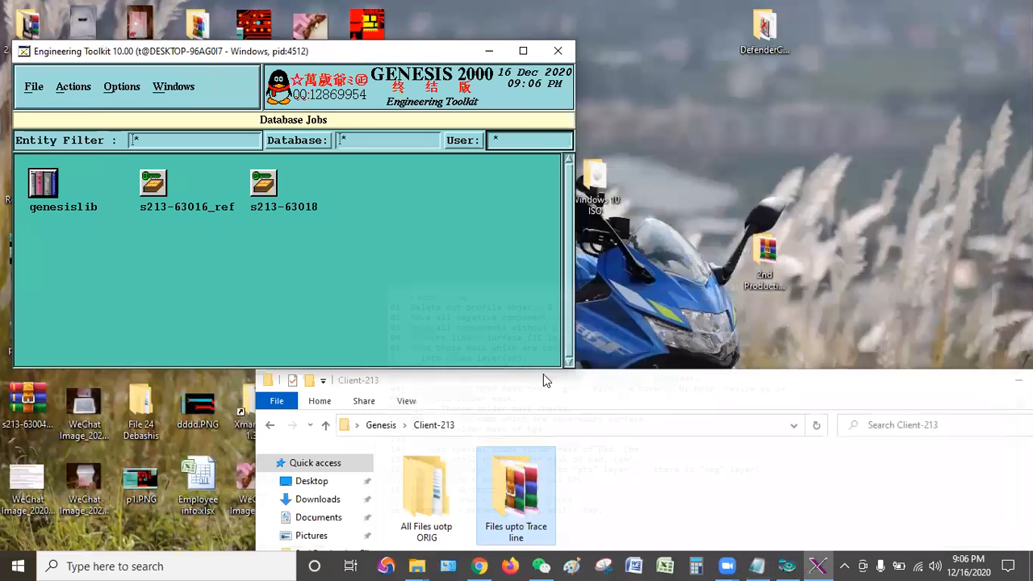
Show the Files upto Trace line folder in Client-213 as large icons and check the contents of its folder 03
drag(680, 389, 687, 232)
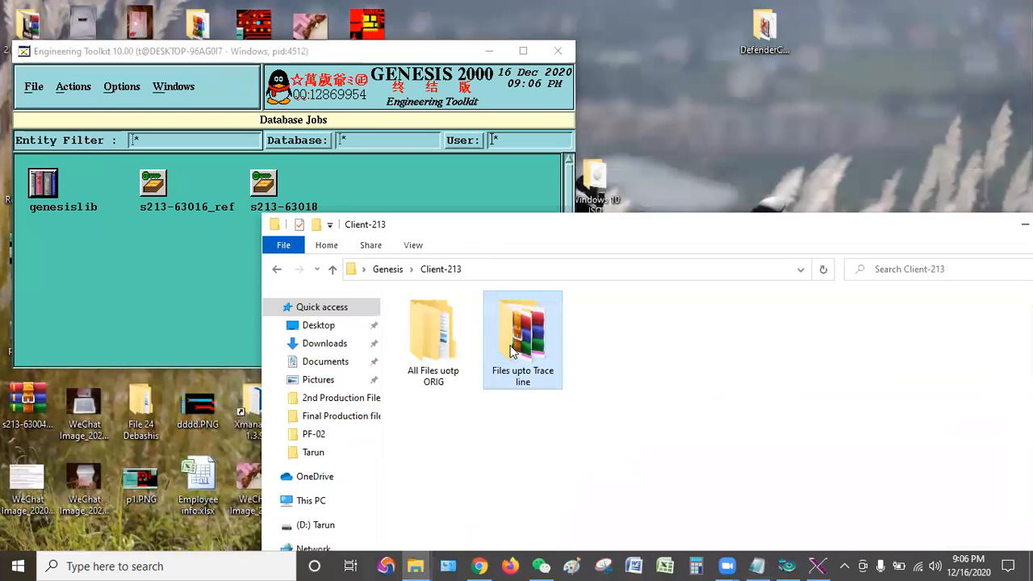
double_click(559, 306)
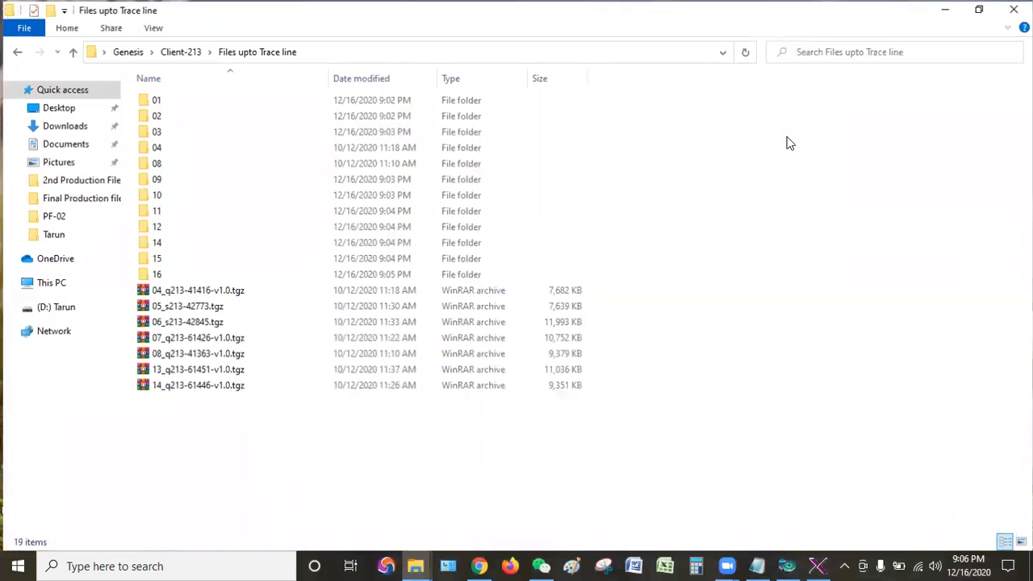
right_click(744, 118)
mouse_move(766, 127)
click(645, 145)
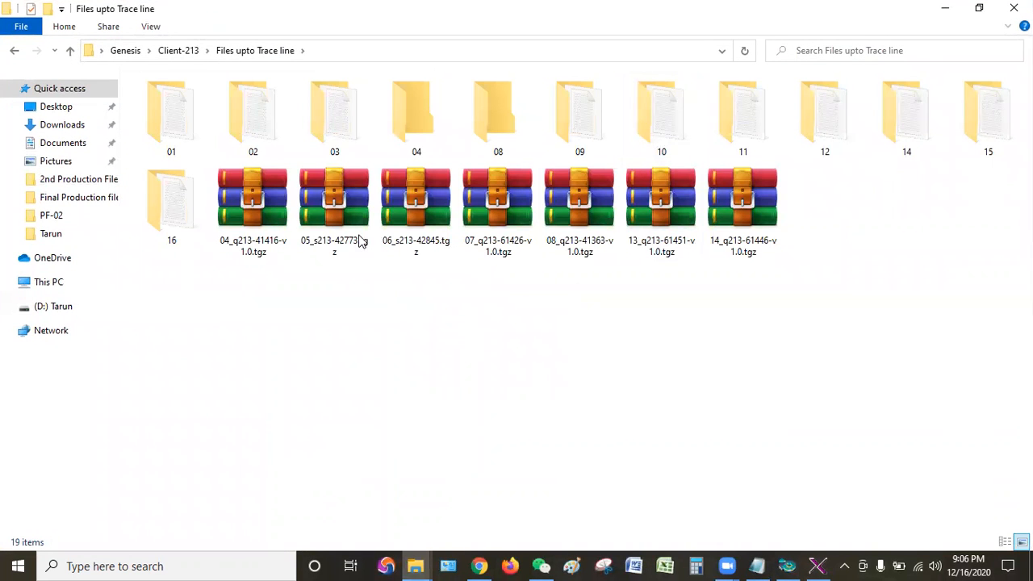
double_click(343, 151)
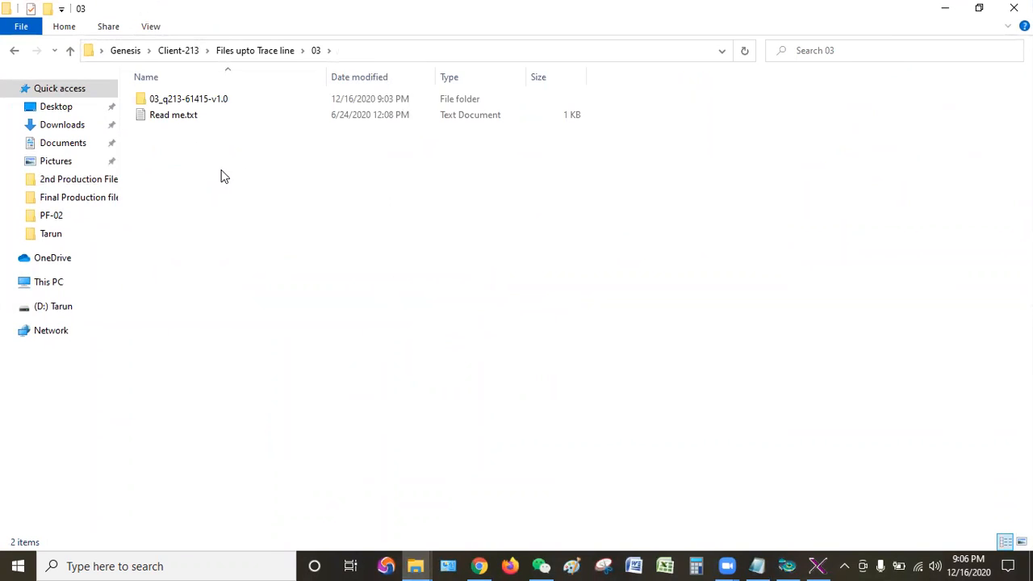
click(71, 50)
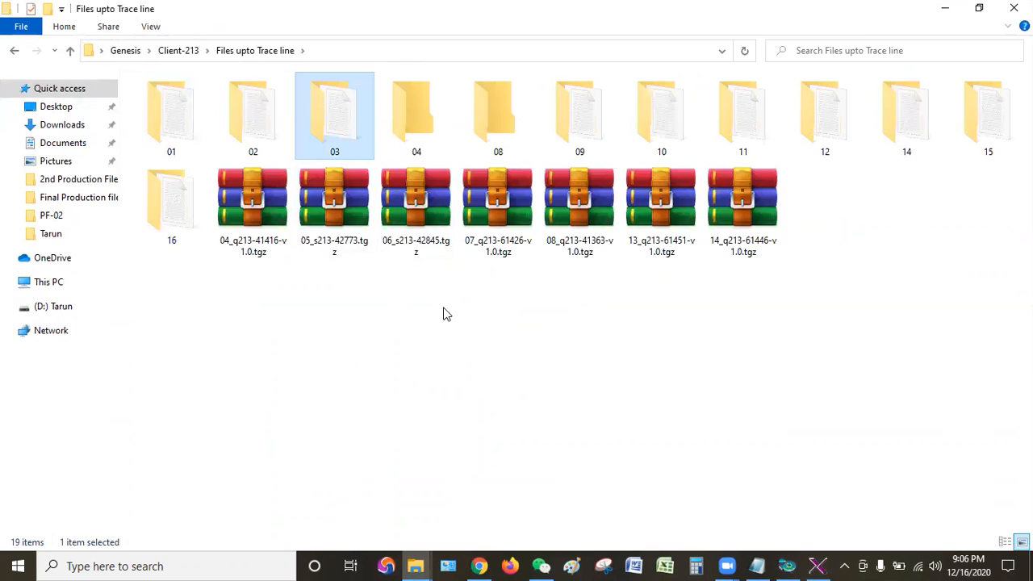
Switch to the Genesis Engineering Toolkit, start a job import and browse for its input path
click(817, 565)
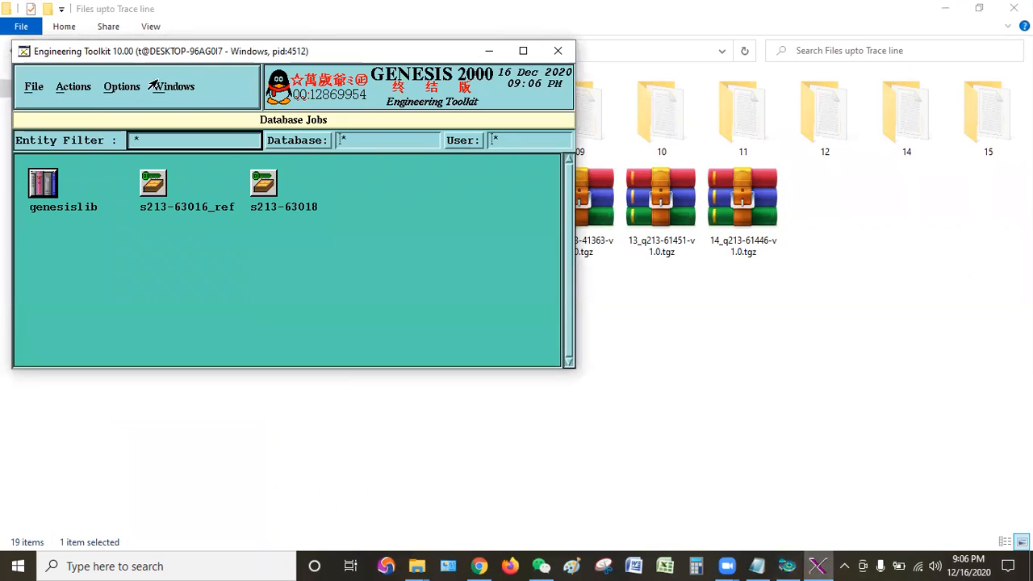
click(33, 86)
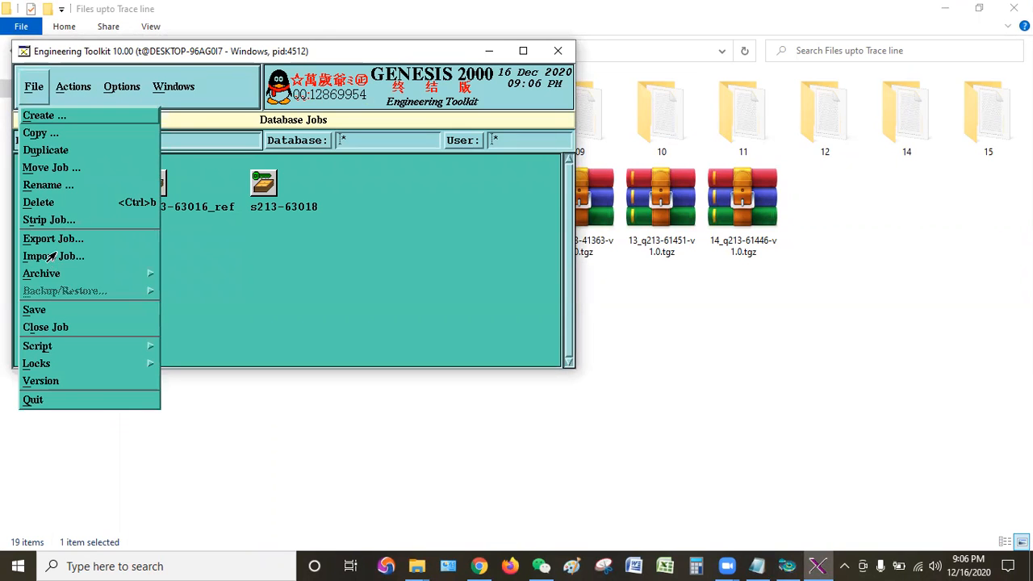
click(50, 257)
click(89, 128)
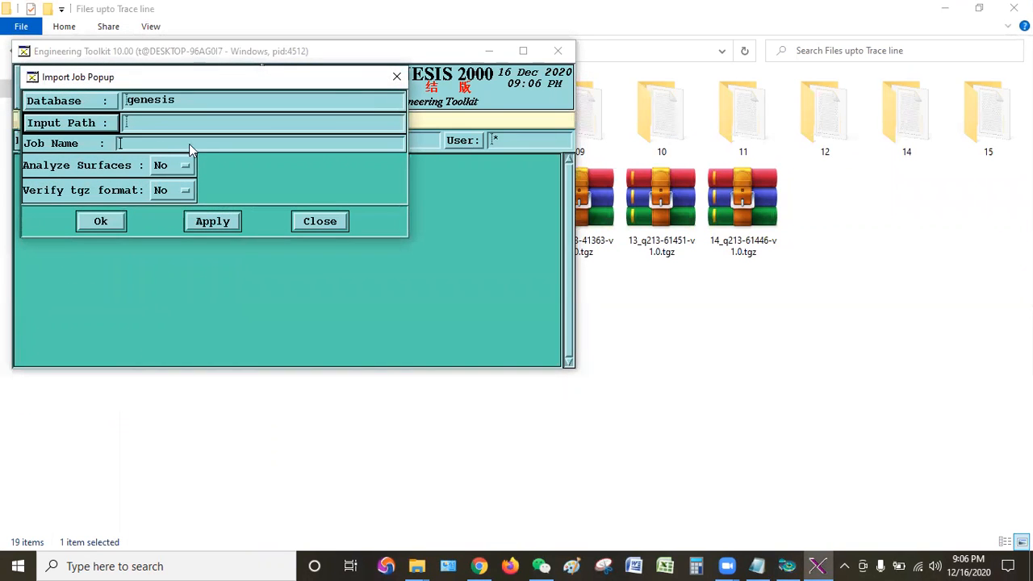
Set the import input path to the job folder 03_q213-61415-v1.0 inside Genesis, Client-213, Files upto Trace line, 03
click(339, 153)
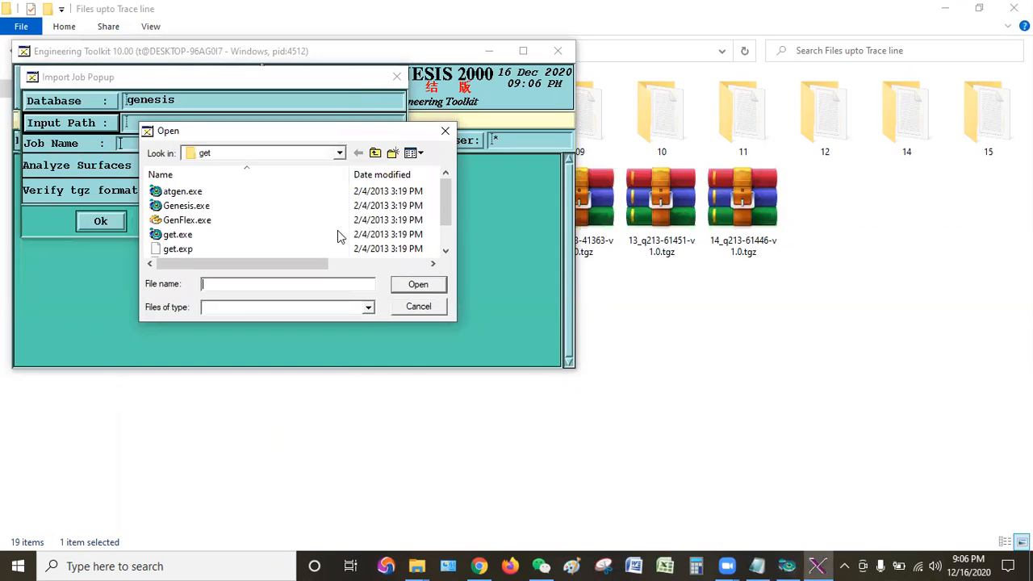
click(207, 458)
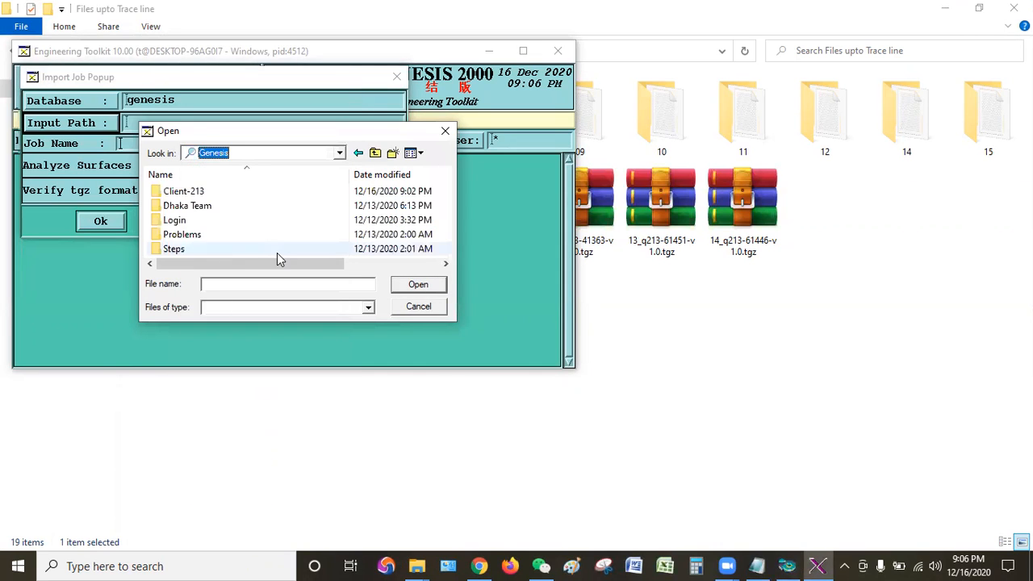
double_click(218, 194)
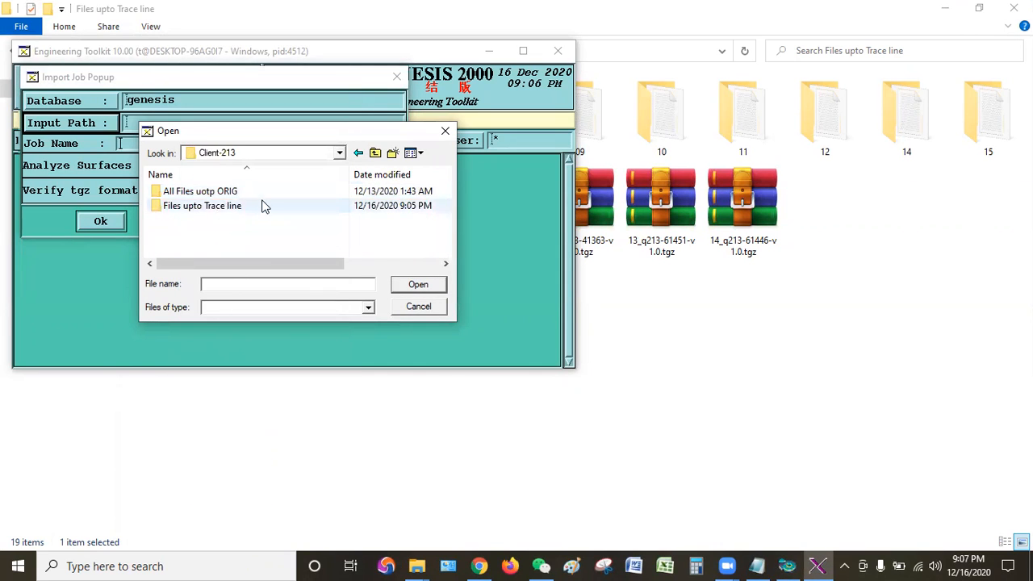
double_click(217, 207)
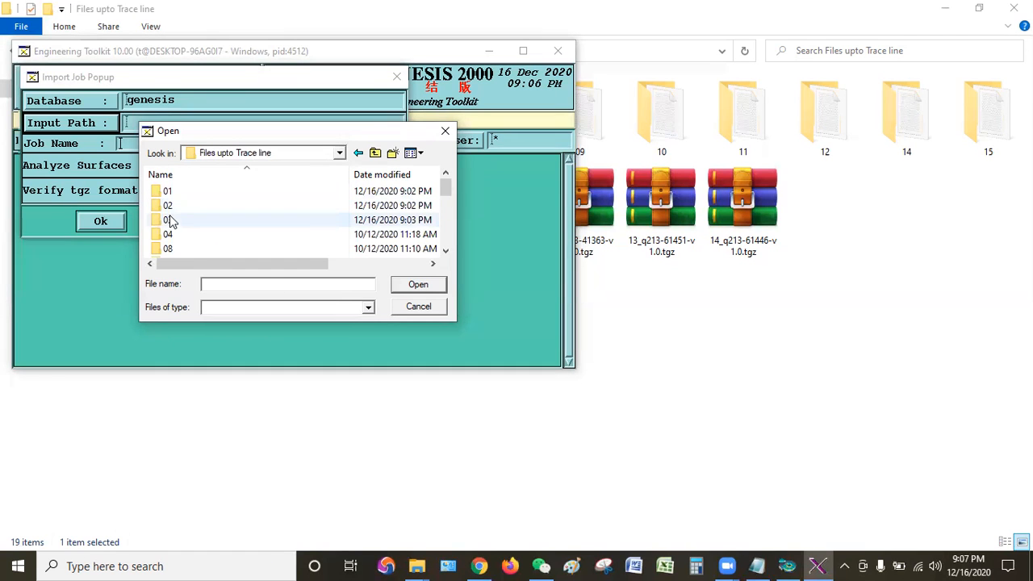
double_click(168, 221)
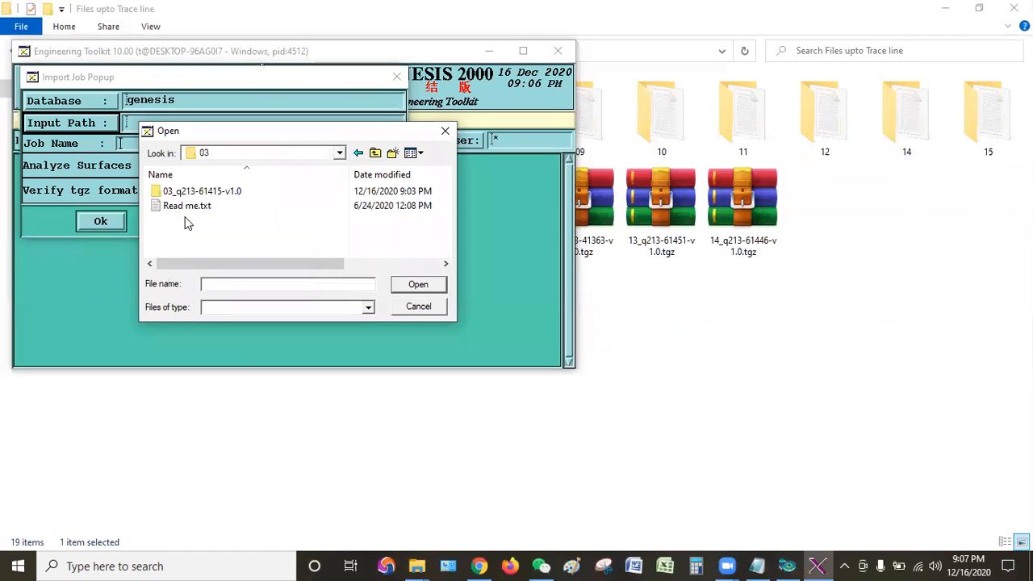
click(202, 194)
double_click(208, 194)
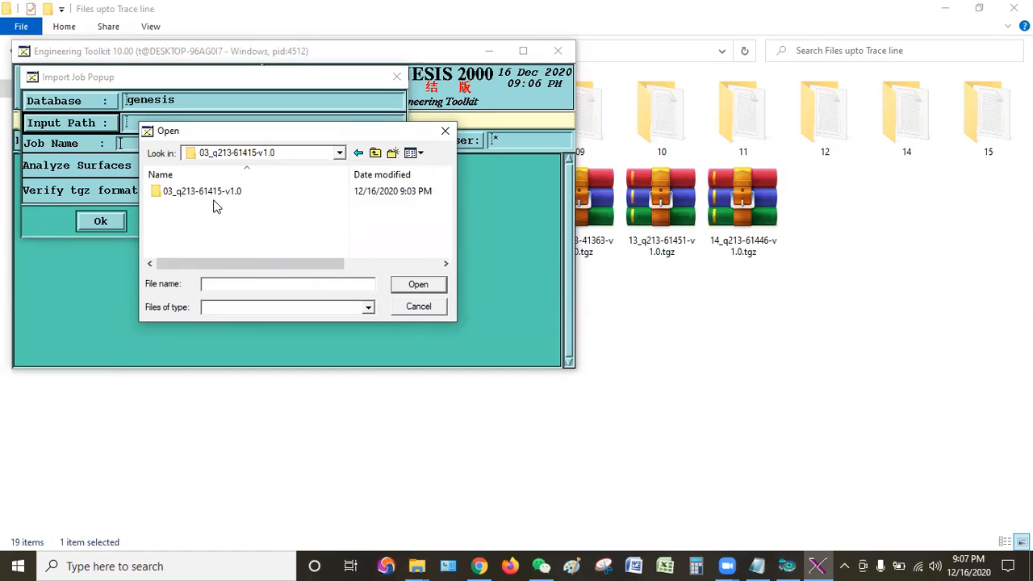
double_click(222, 194)
click(418, 285)
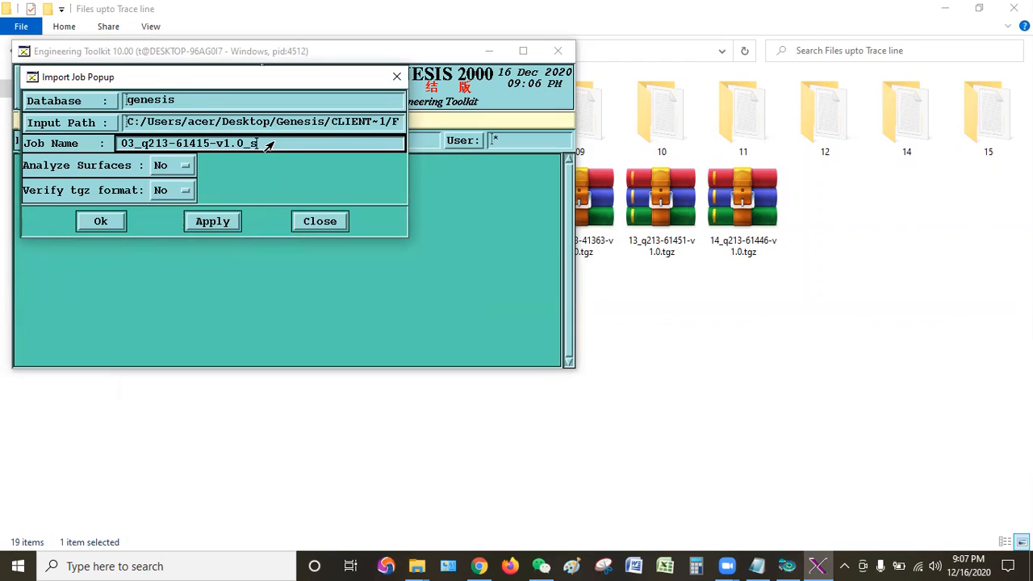
Import the job under the name 03_q213-61415-v1.0_sm and maximize the Engineering Toolkit window
click(93, 219)
click(40, 201)
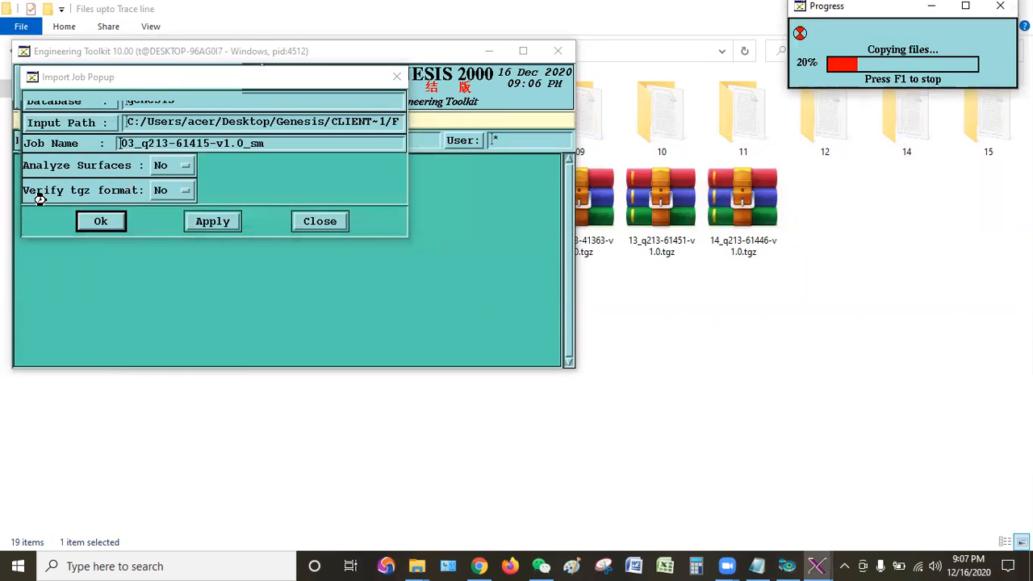
click(523, 51)
Open the edit step of job 03_q213-61415-v1.0_sm in the Graphic Editor and maximize the editor window
double_click(191, 143)
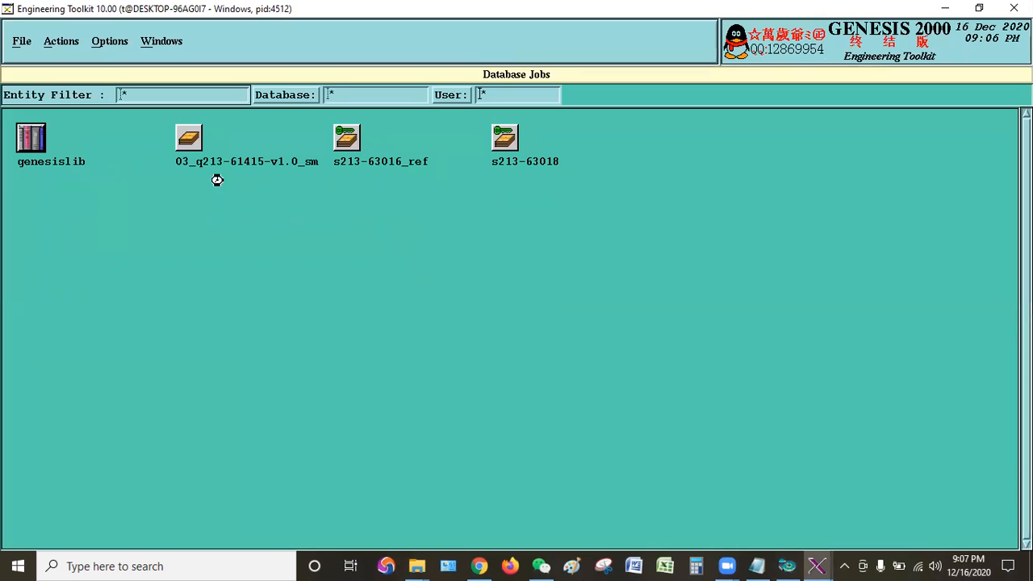
click(417, 326)
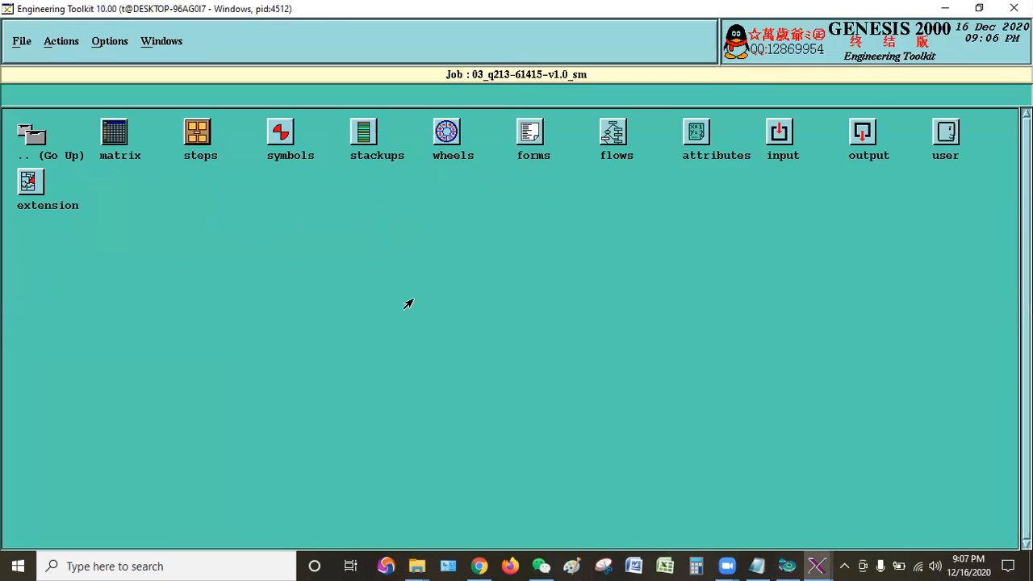
double_click(199, 139)
double_click(274, 132)
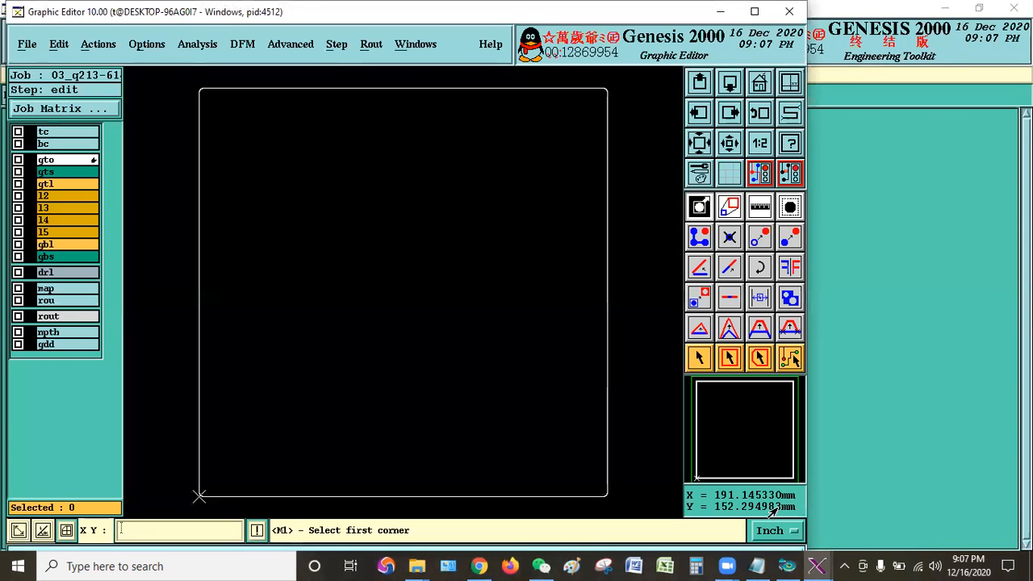
click(753, 12)
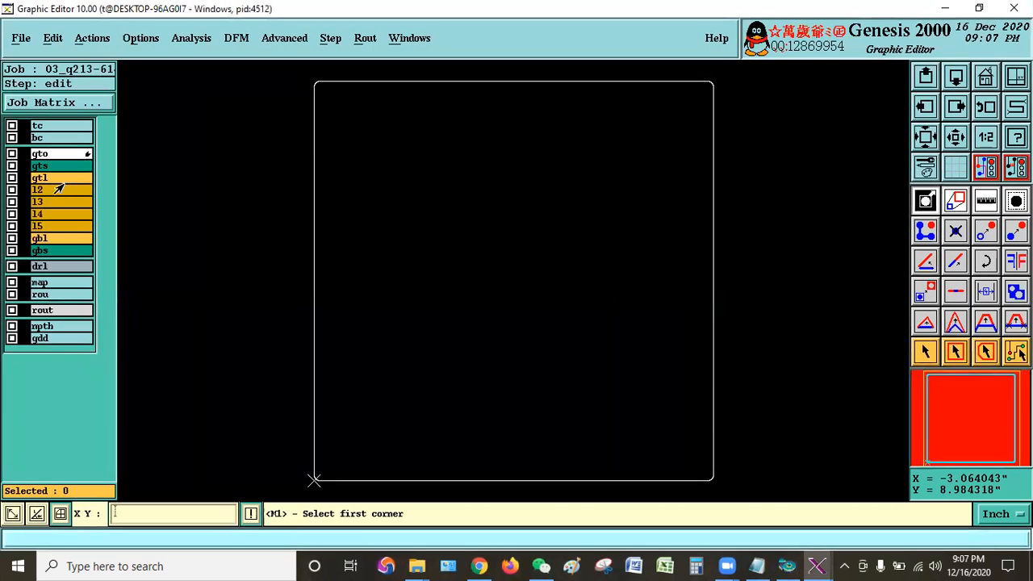
Inspect the gtl, gts and gbs layers one at a time and leave gts displayed as the work layer
click(69, 178)
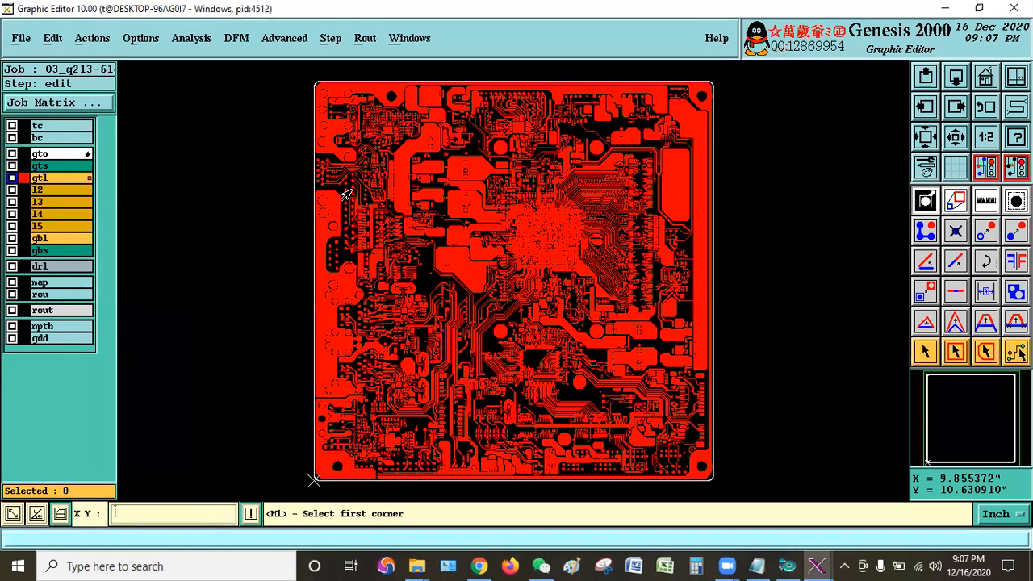
click(51, 167)
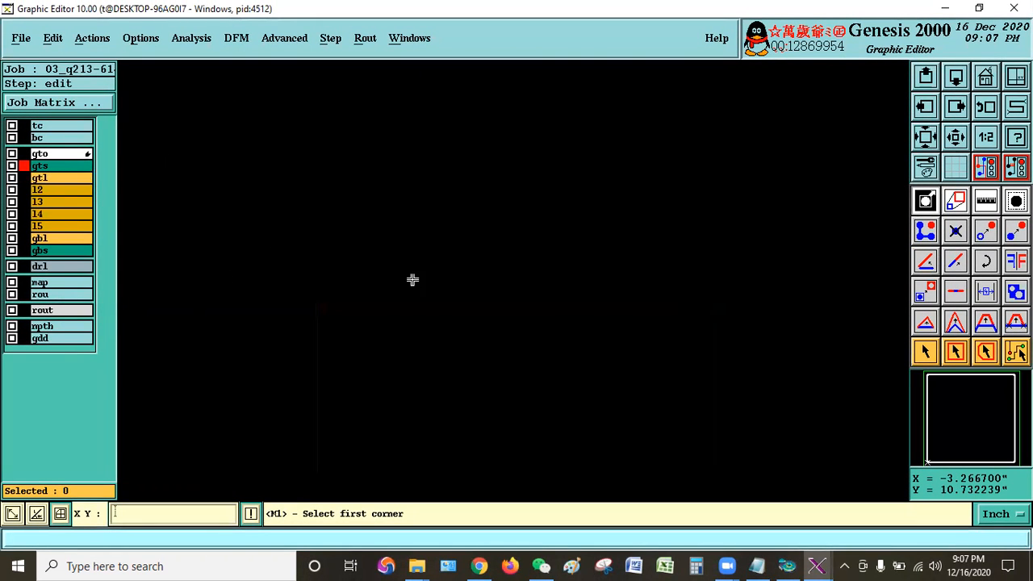
click(994, 71)
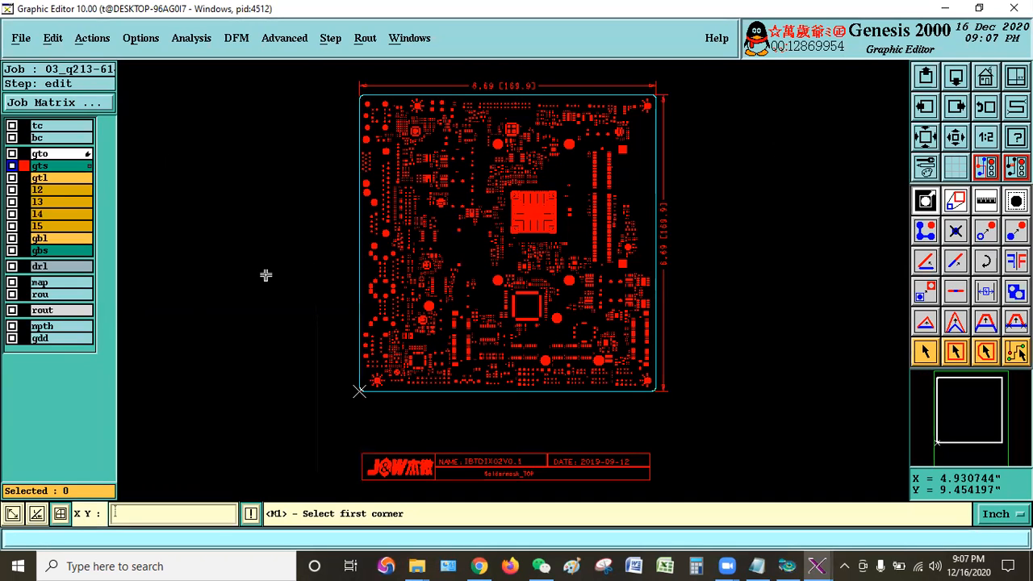
click(47, 165)
click(63, 251)
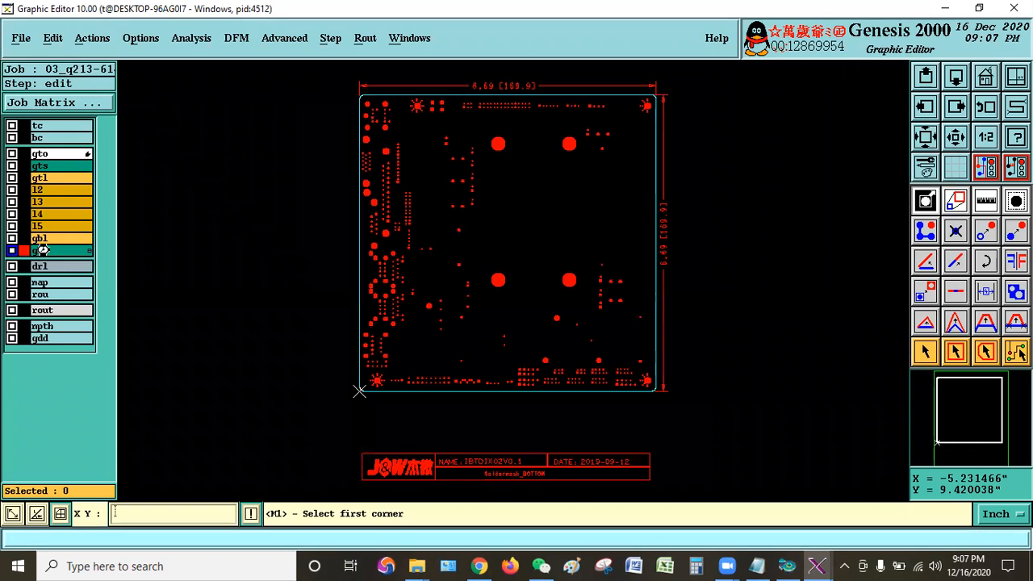
click(45, 251)
click(47, 166)
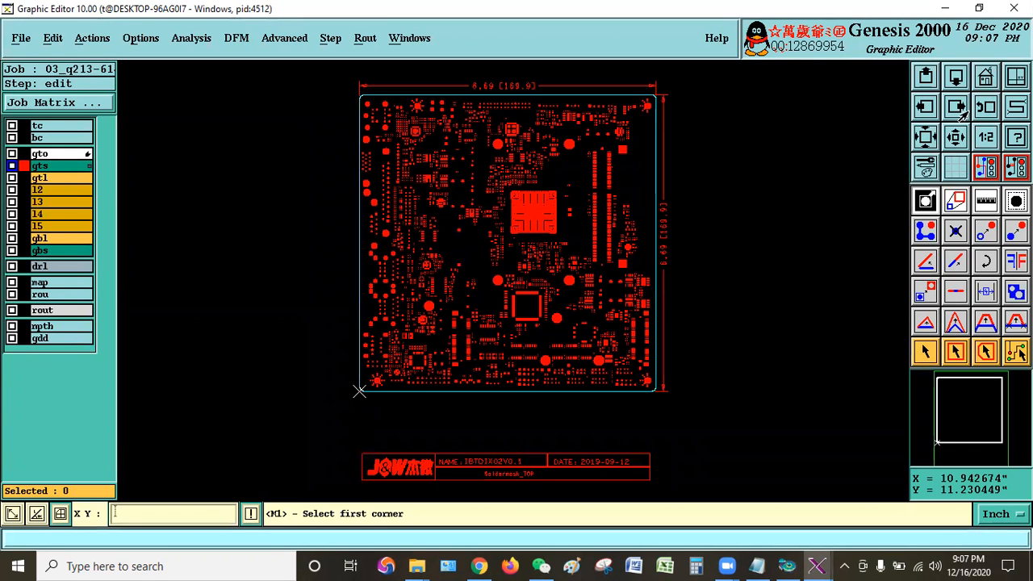
Check the solder mask steps list in Notepad and return to the Graphic Editor
click(759, 566)
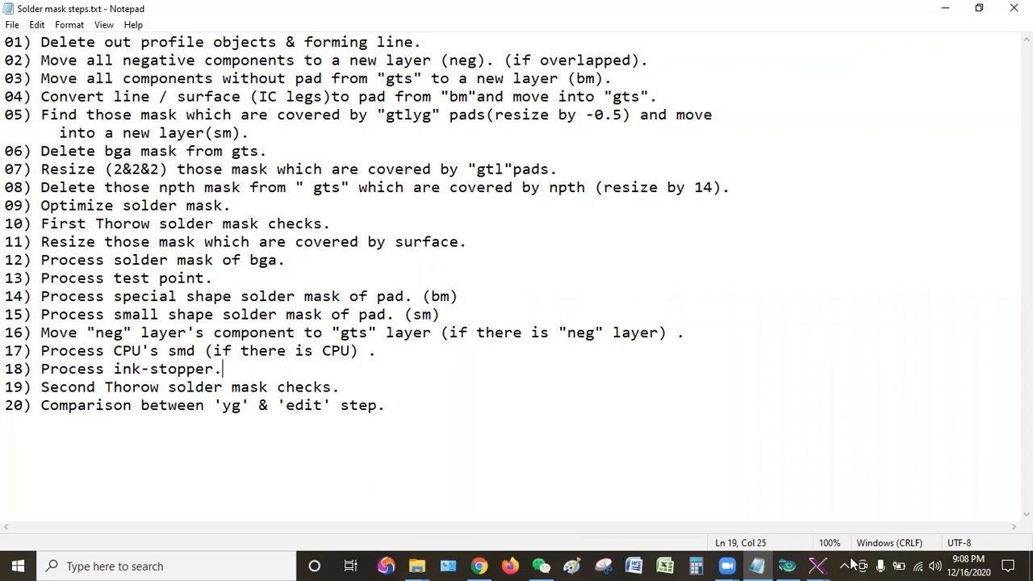
click(787, 566)
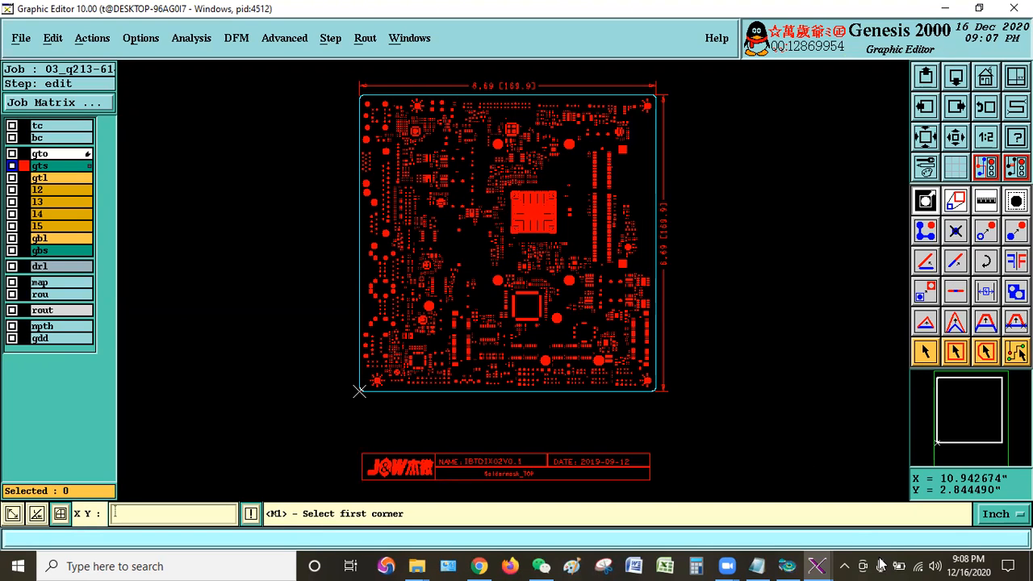
key(alt+Tab)
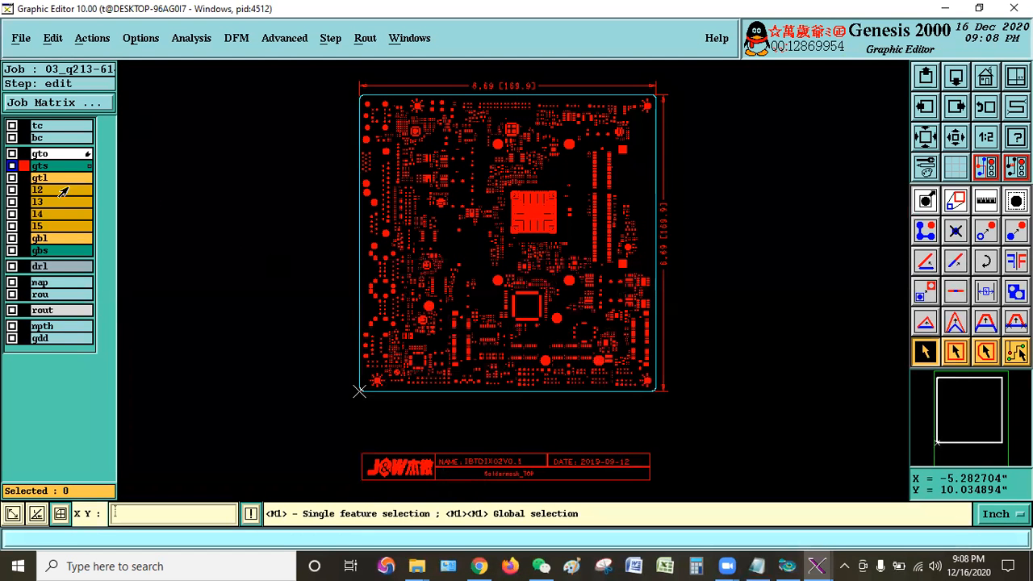
Add gbs as an affected layer, select the out-of-profile features on gts and gbs with the feature filter, and delete them
click(12, 251)
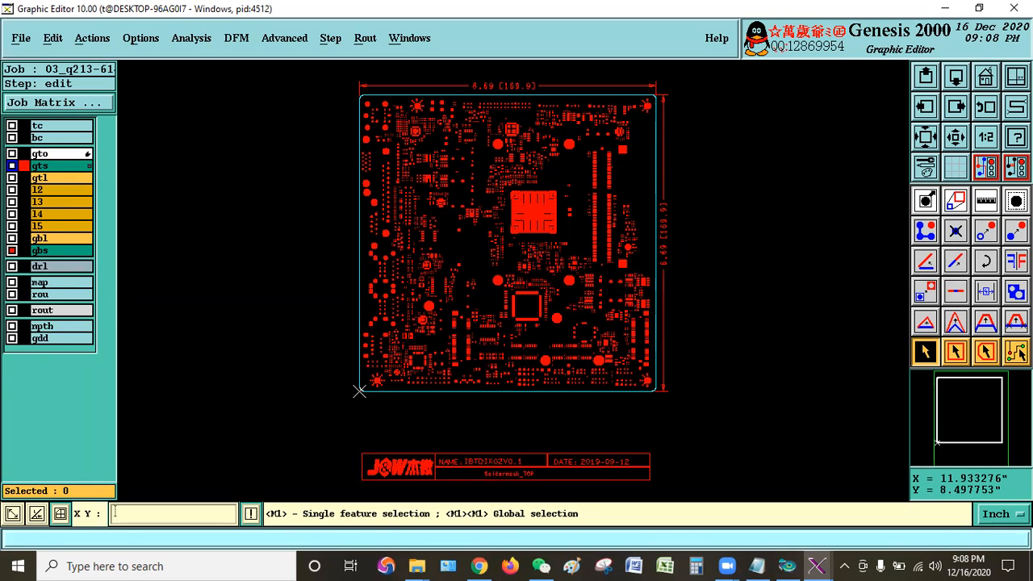
right_click(925, 352)
click(908, 255)
click(893, 293)
click(796, 278)
right_click(295, 232)
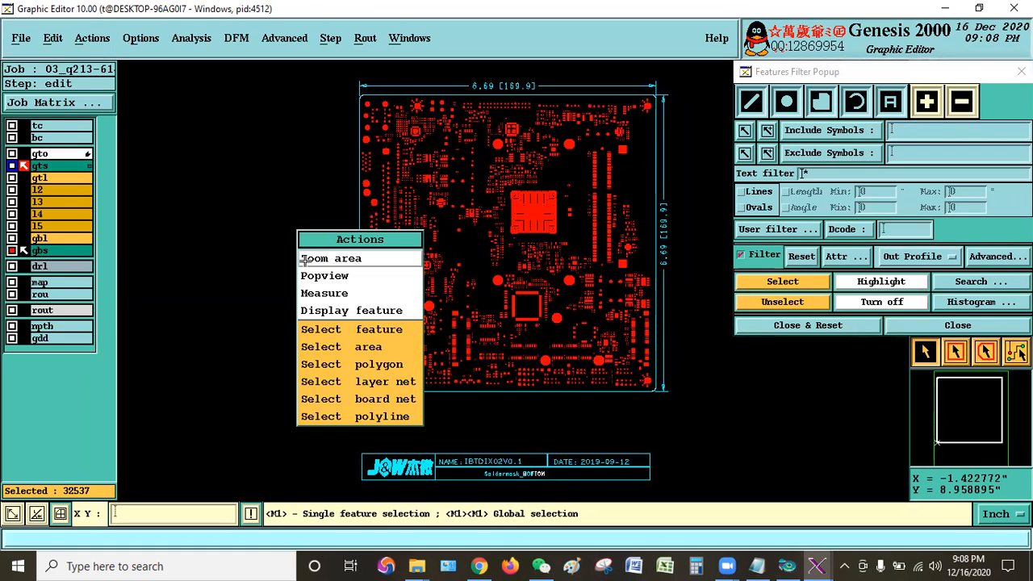
click(299, 260)
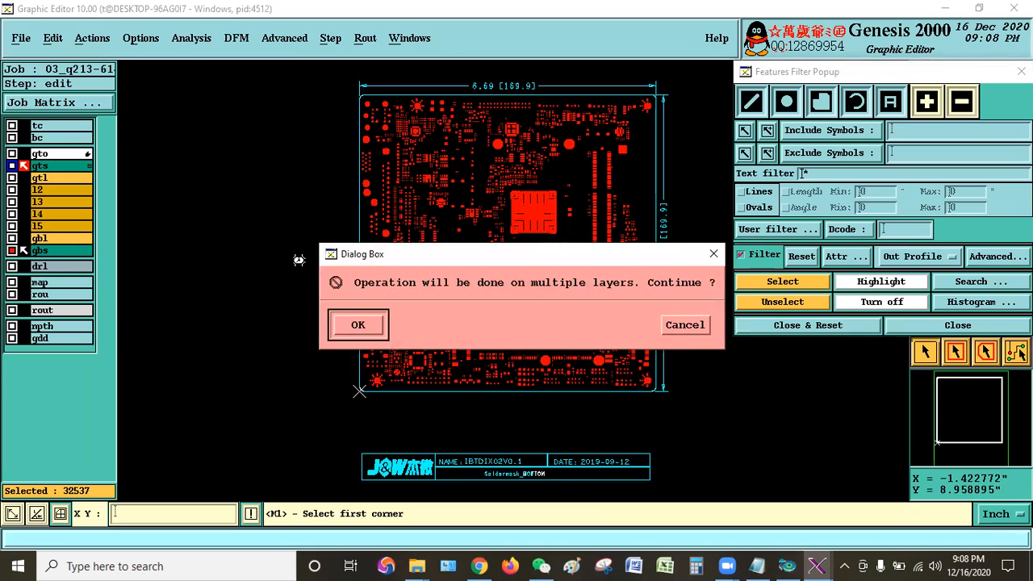
key(Return)
click(749, 328)
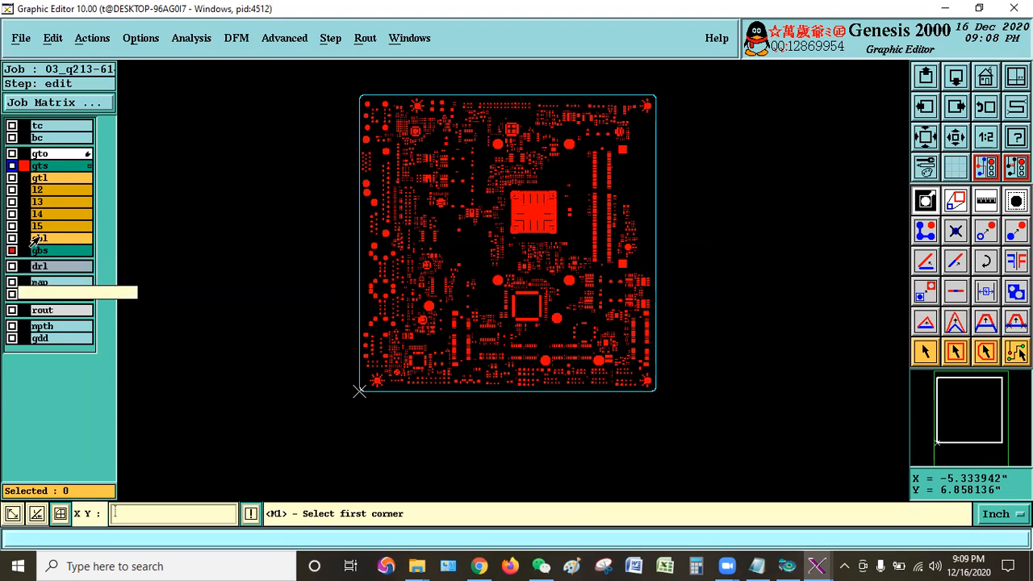
Select the gts and gbs features covered by reference layer rout with Reference Selection and delete these forming lines
click(92, 38)
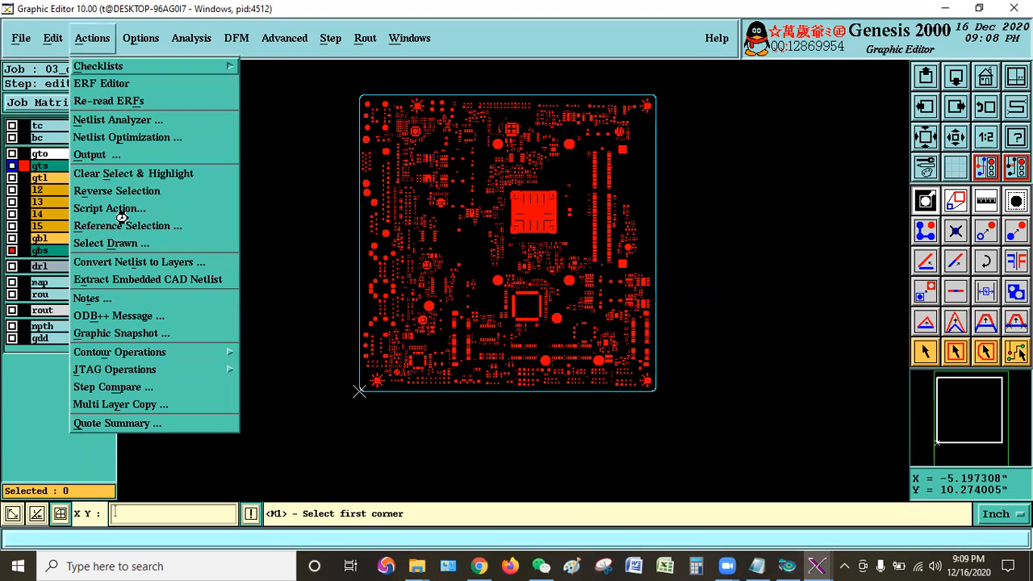
click(122, 225)
click(202, 91)
click(194, 121)
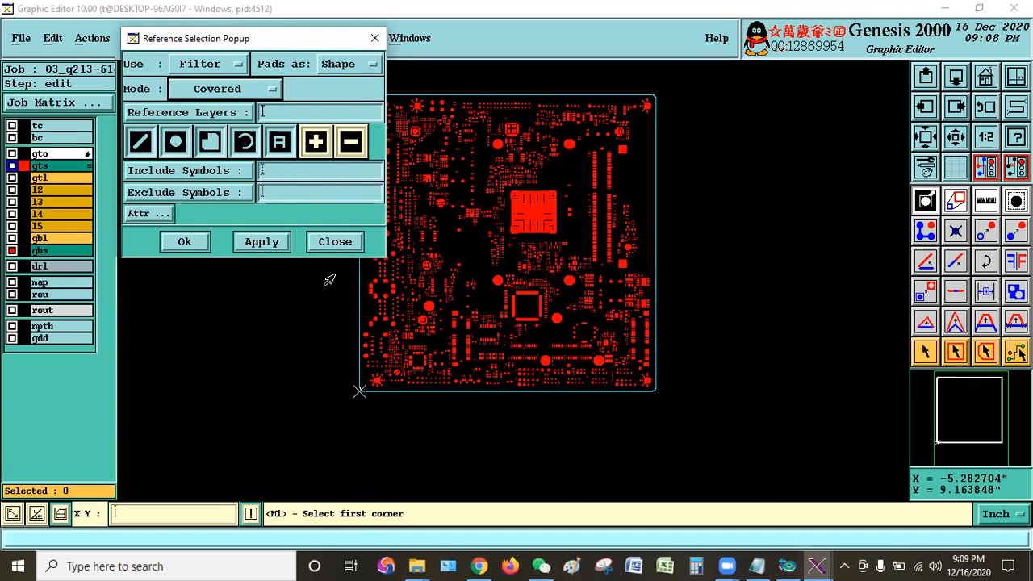
click(190, 113)
double_click(162, 344)
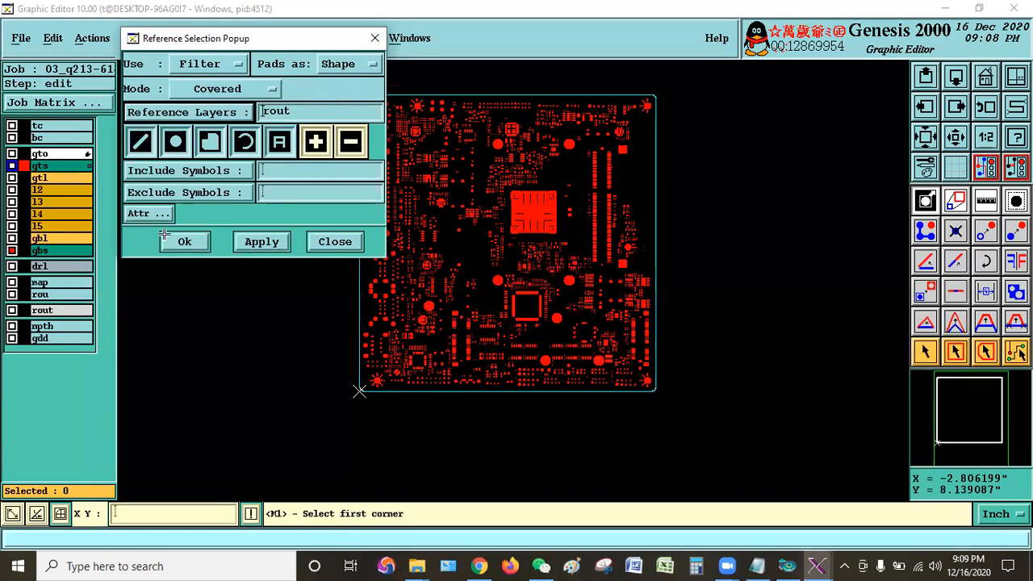
click(172, 241)
click(58, 38)
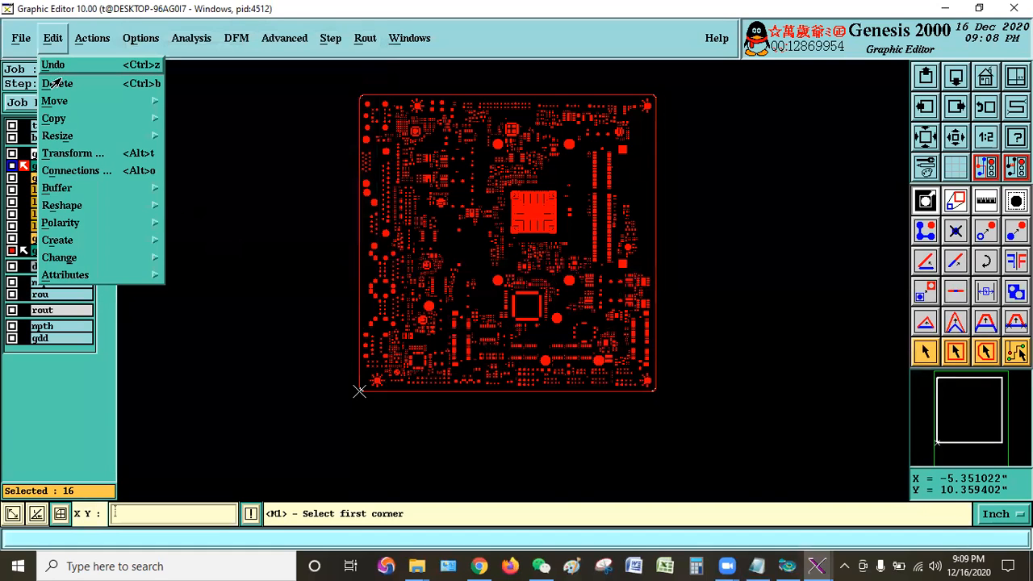
click(55, 84)
click(353, 317)
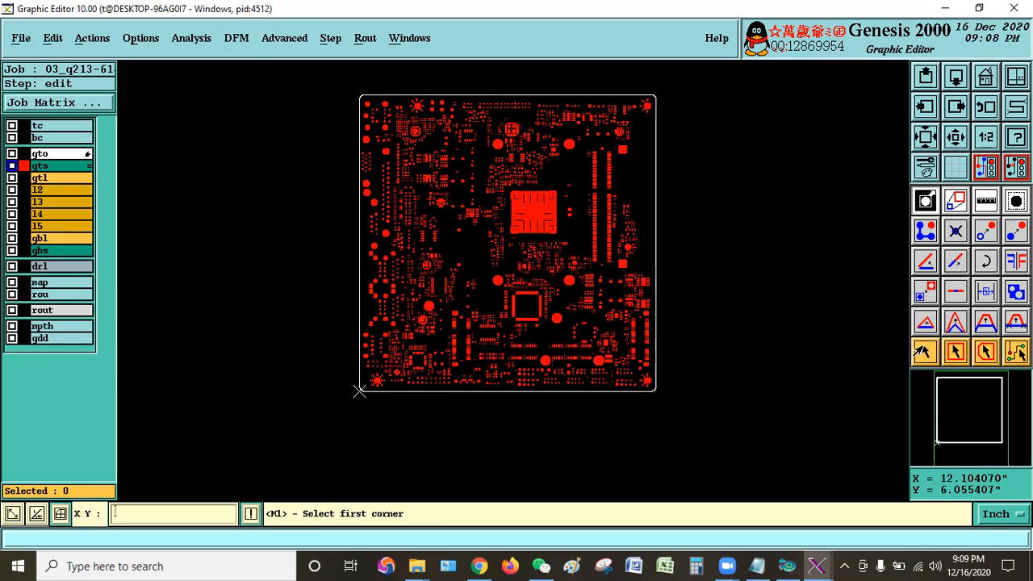
Review item 01 of the solder mask steps in Notepad and compare the gts layer with gbs in the Graphic Editor
click(925, 351)
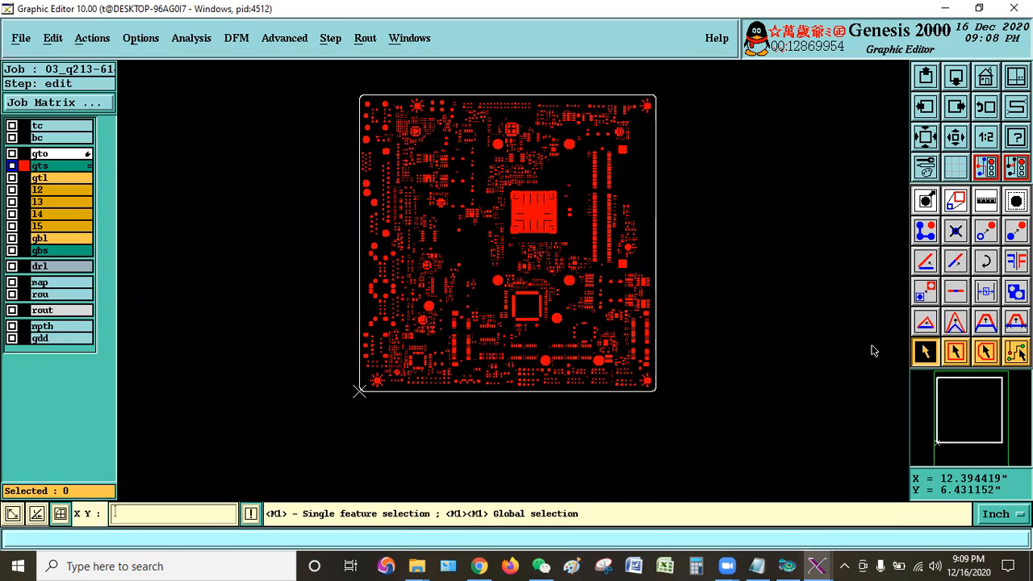
click(758, 566)
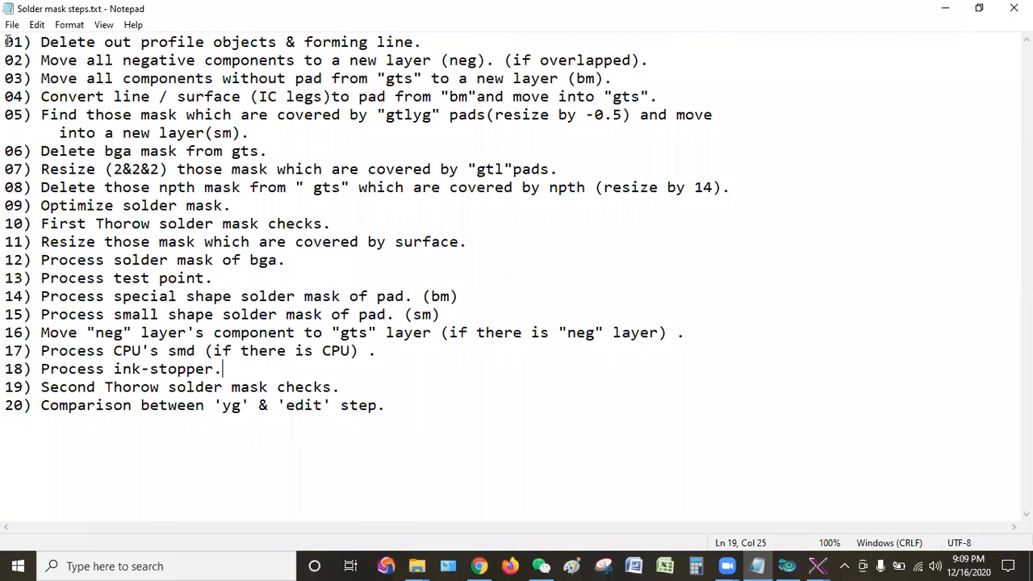
drag(12, 42, 423, 42)
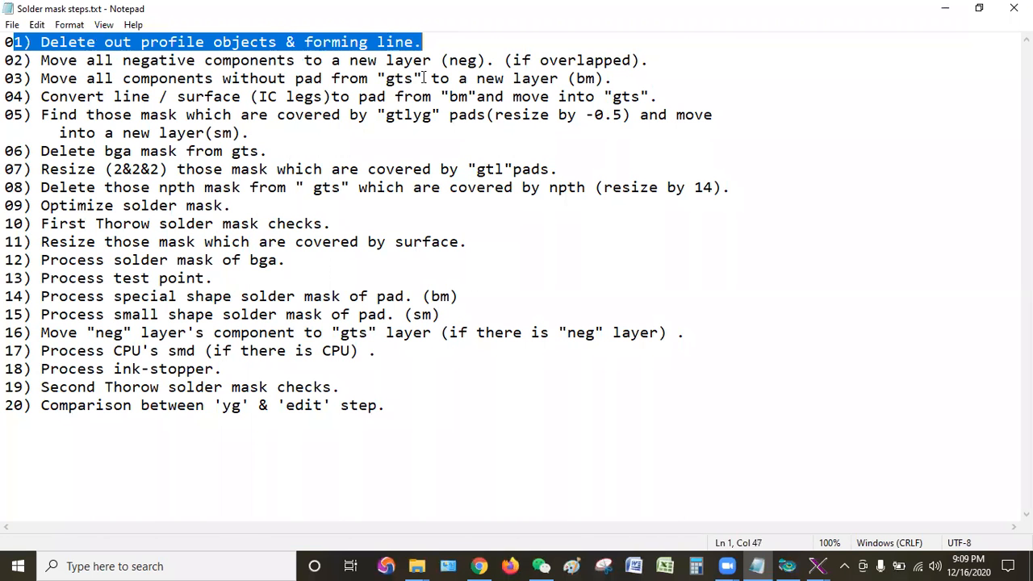
click(413, 263)
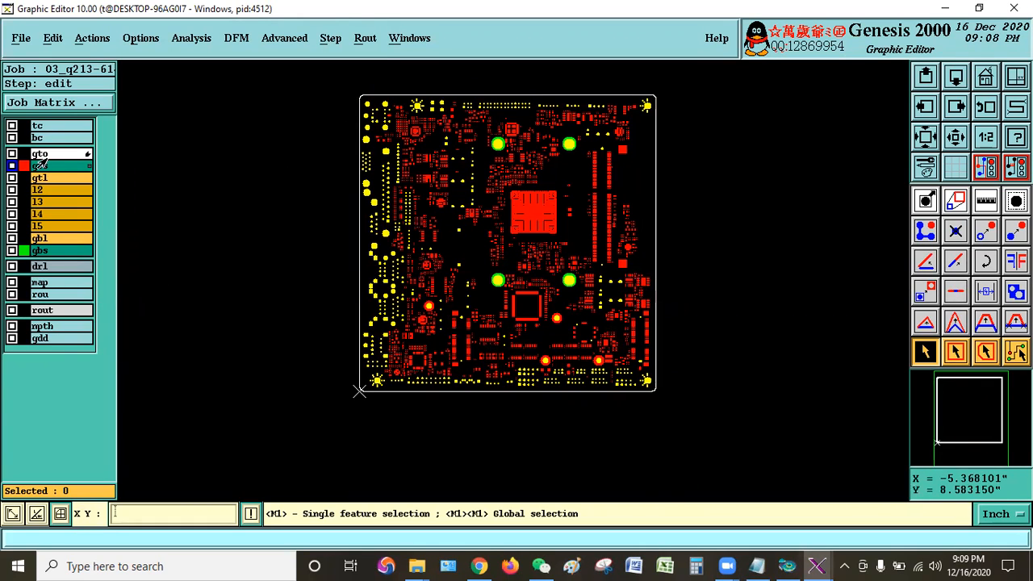
click(24, 250)
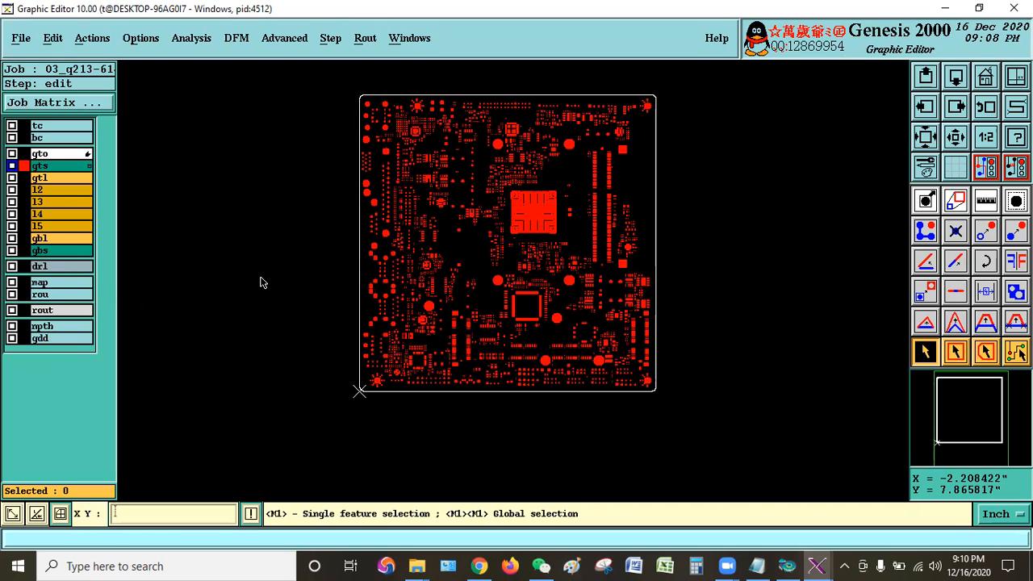
Try marking gtl, l2, l3, gbl, map and rout as affected layers, clear the marks, and view gtl before returning to gts
click(12, 178)
click(12, 190)
click(12, 202)
click(12, 238)
click(12, 282)
click(12, 310)
click(12, 310)
click(12, 283)
click(12, 238)
click(12, 201)
click(12, 178)
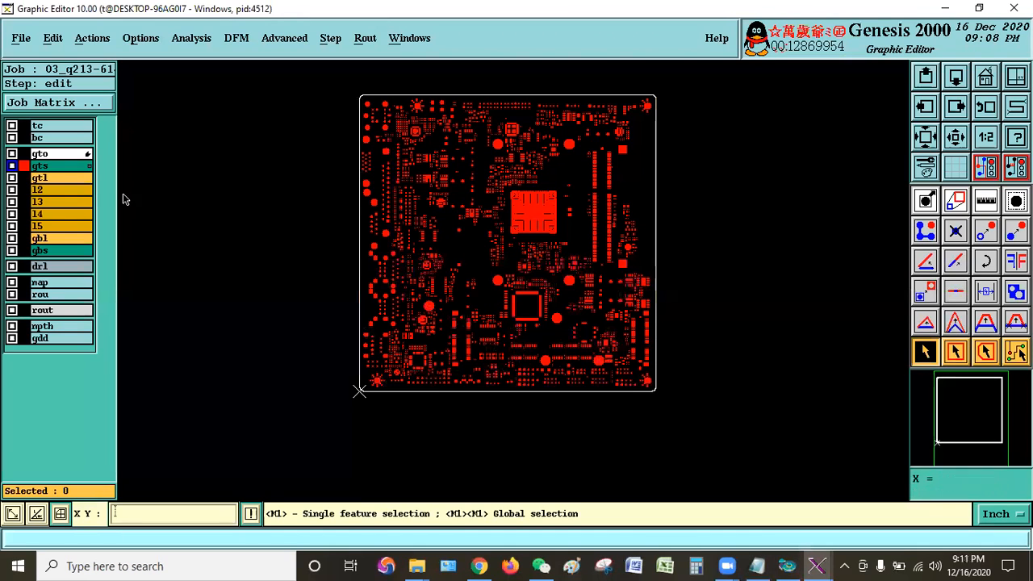
click(43, 178)
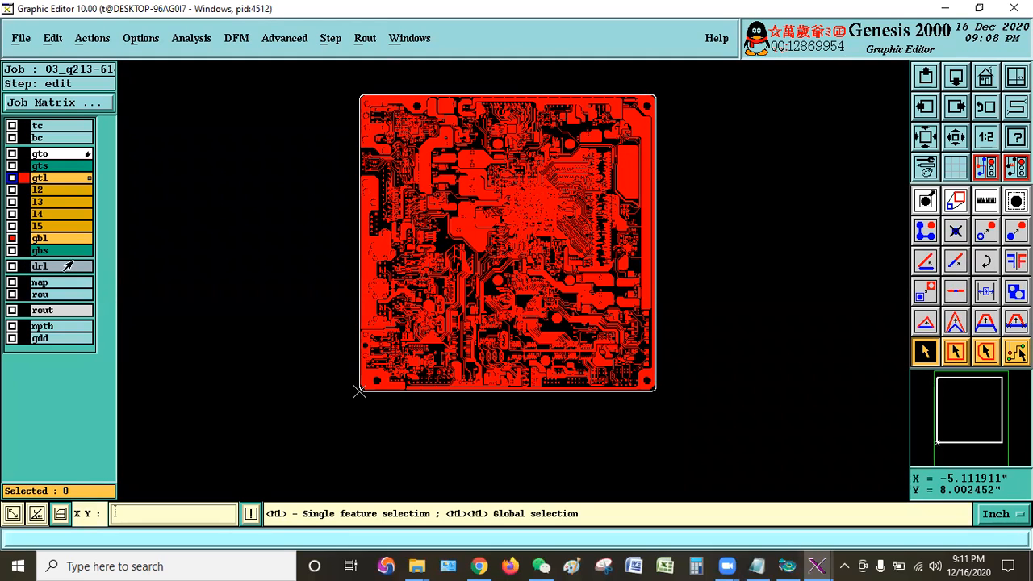
click(44, 166)
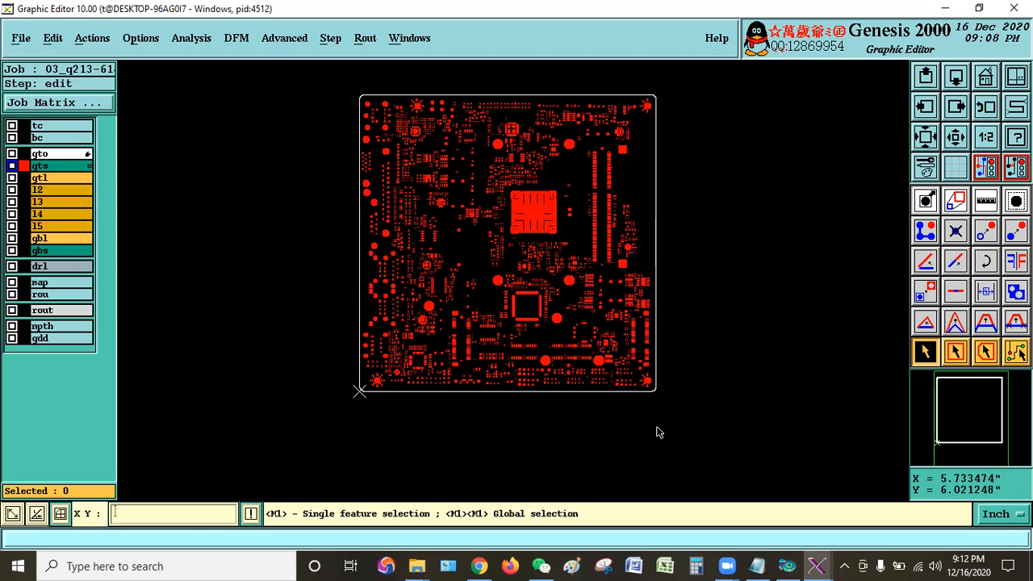
Review item 02 in Notepad, highlighting the instruction to move negative components to a new layer neg and its overlap condition
click(759, 565)
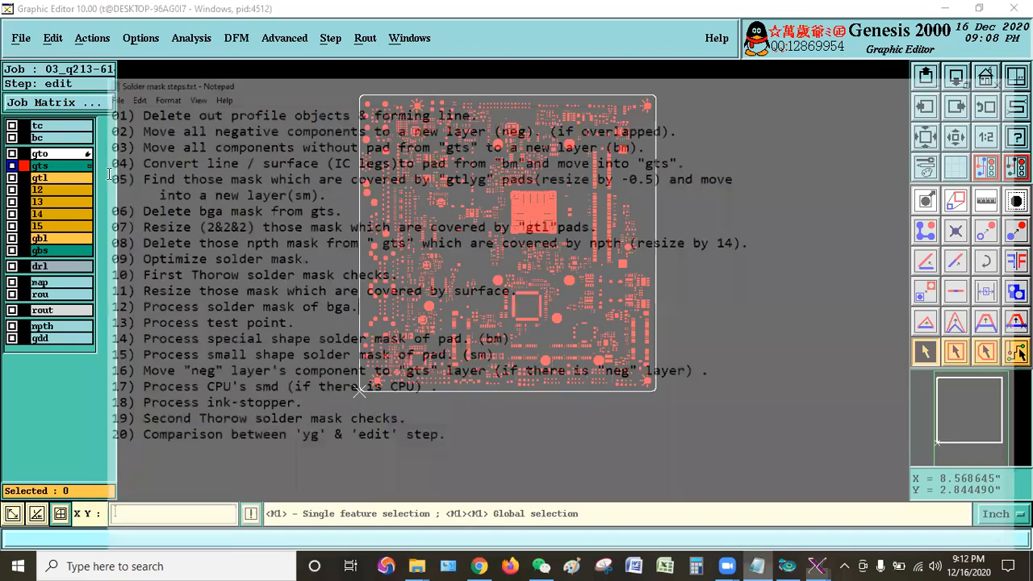
drag(50, 59, 212, 60)
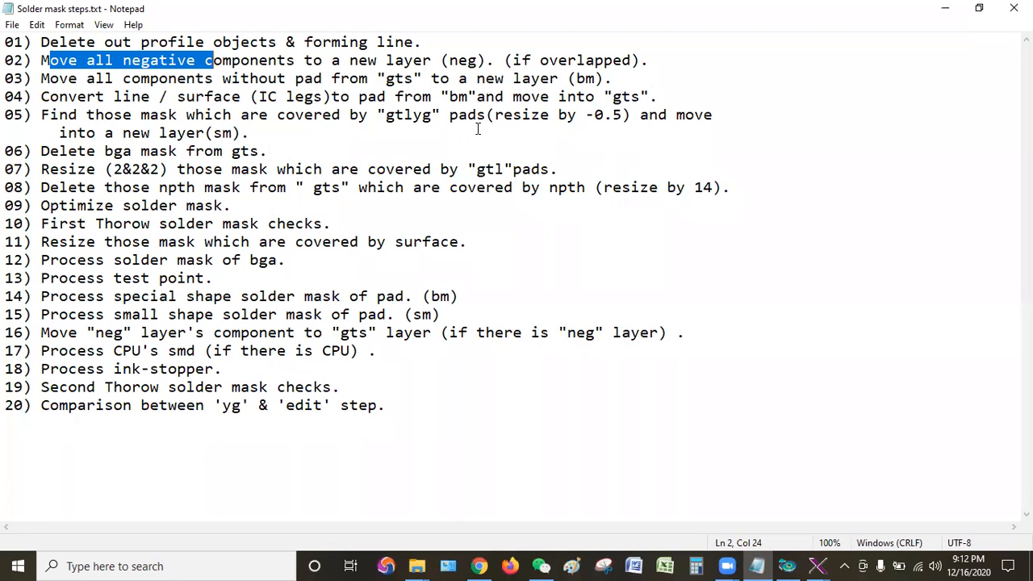
drag(504, 60, 650, 58)
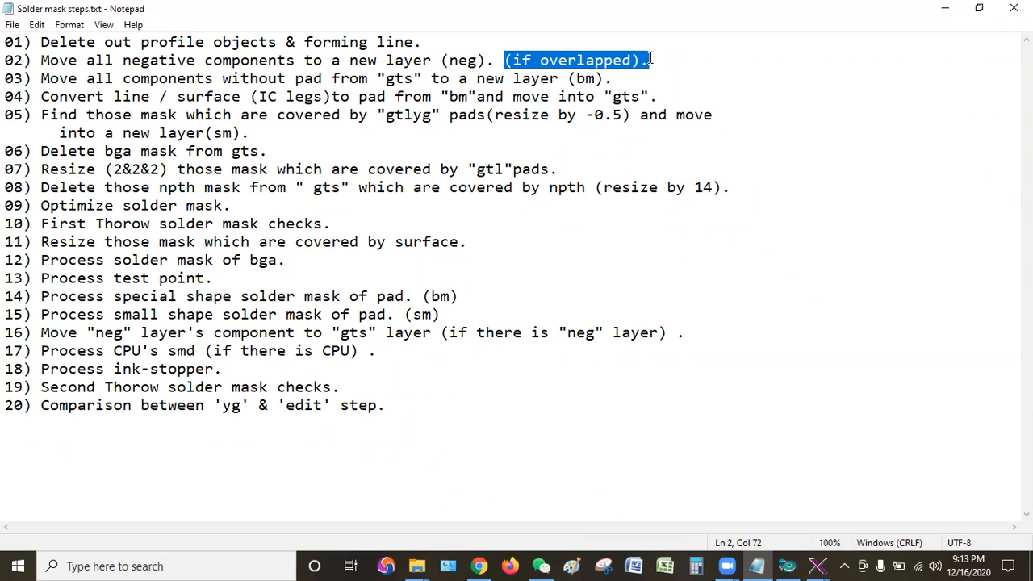
click(641, 79)
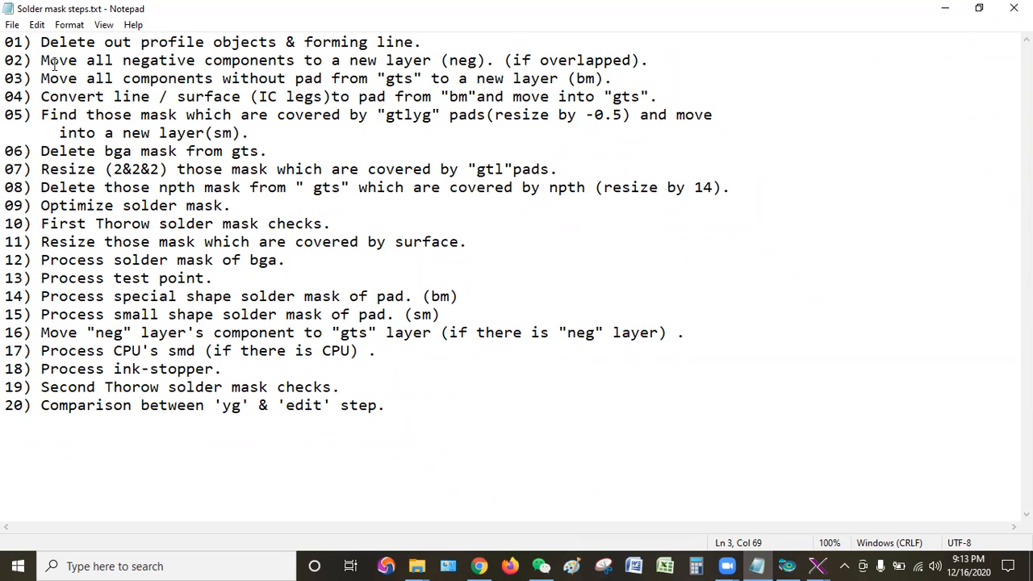
drag(16, 59, 123, 45)
click(95, 60)
drag(39, 61, 487, 60)
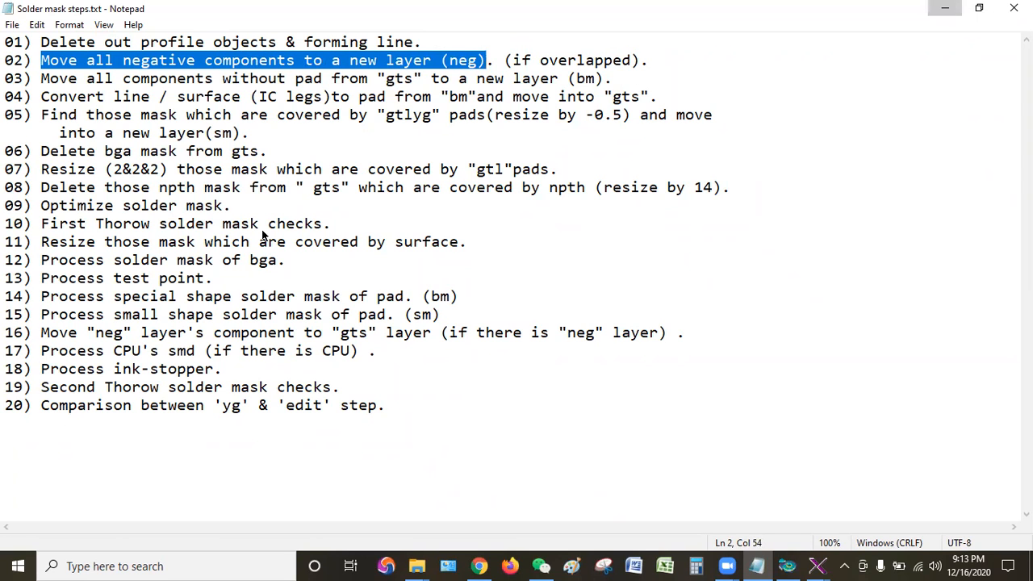
Select the negative features on gts with the Features Filter and move them to a new layer neg
key(alt+Tab)
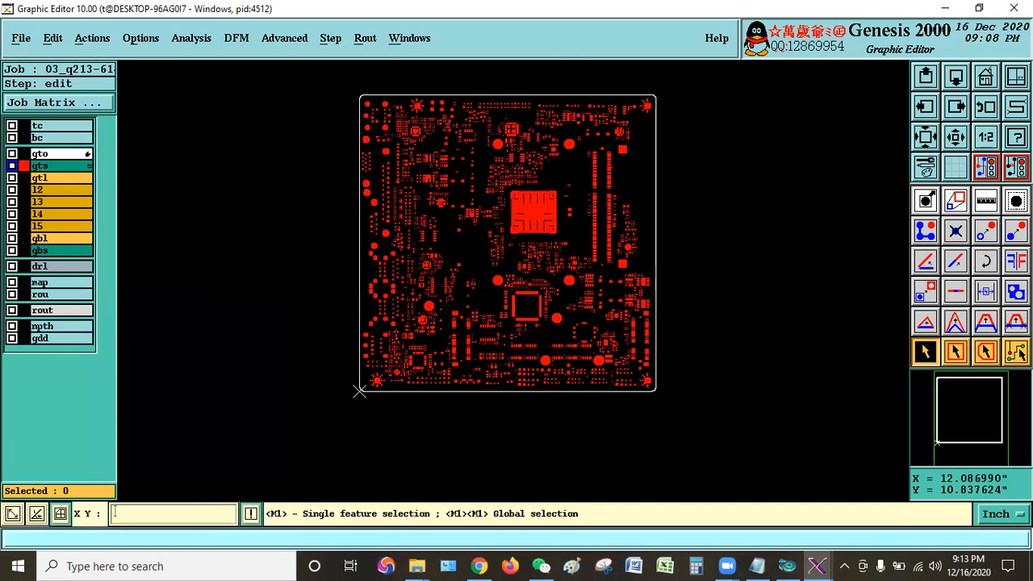
right_click(441, 273)
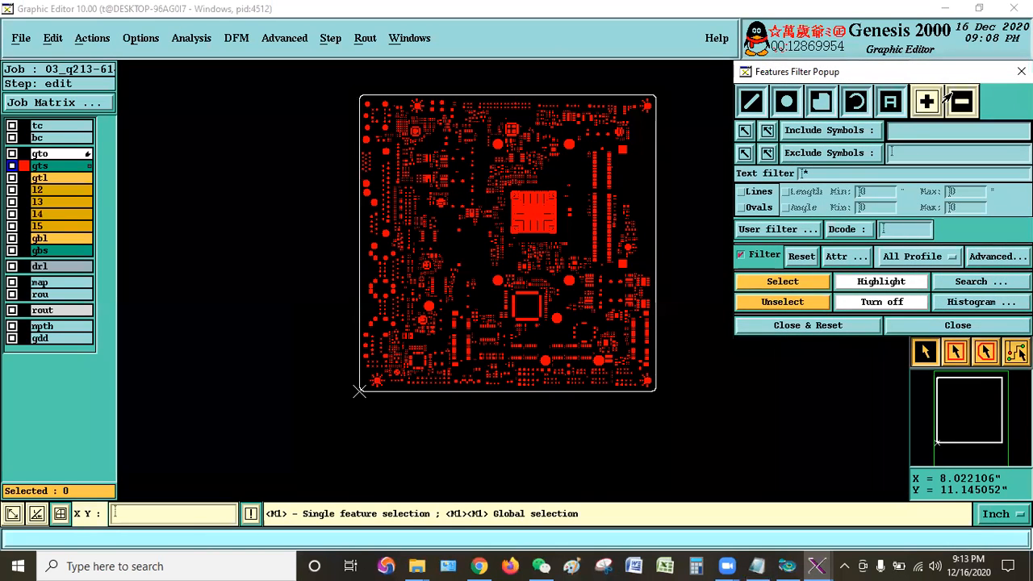
click(779, 281)
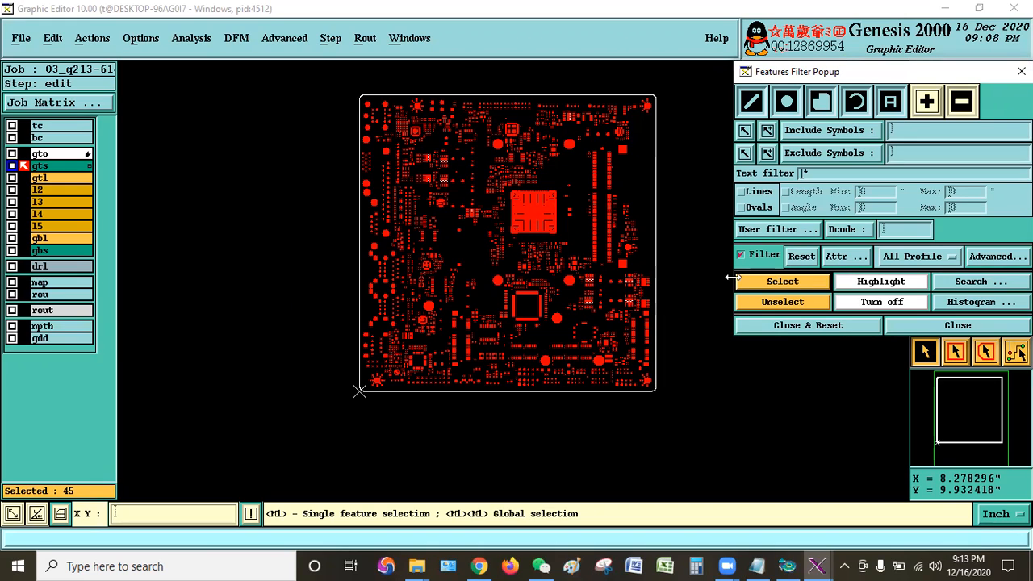
click(756, 566)
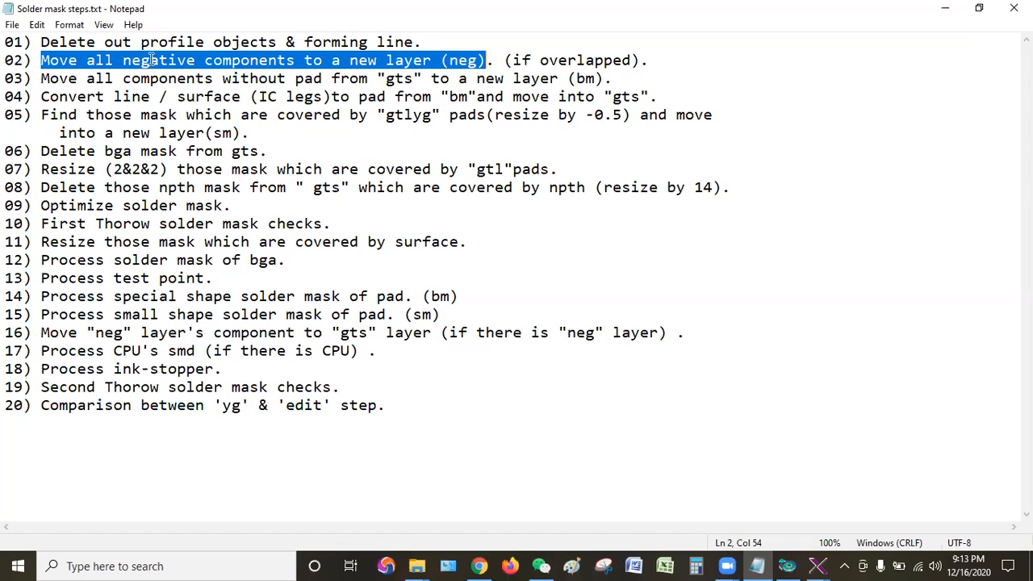
drag(50, 60, 487, 61)
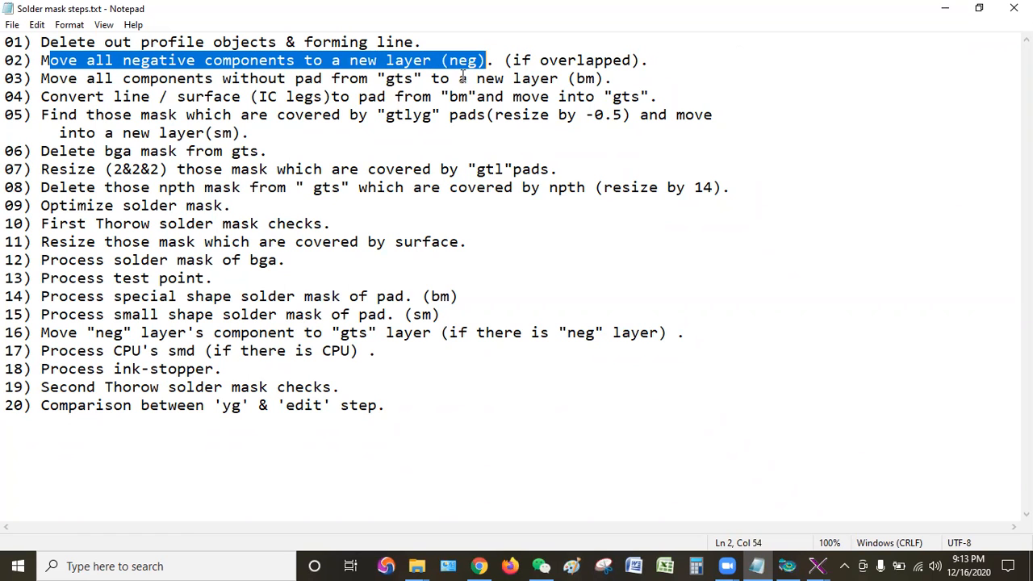
click(945, 8)
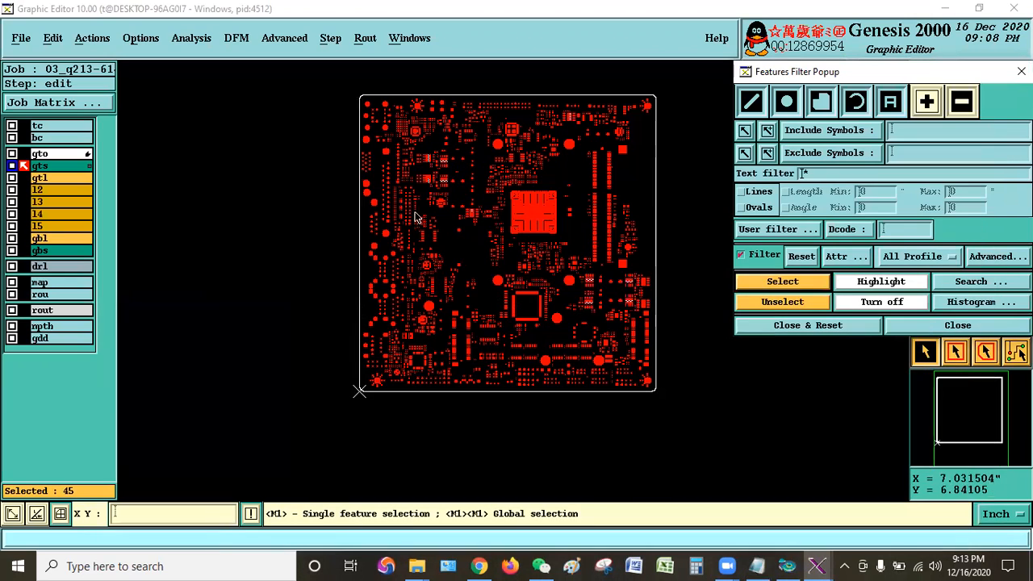
click(48, 38)
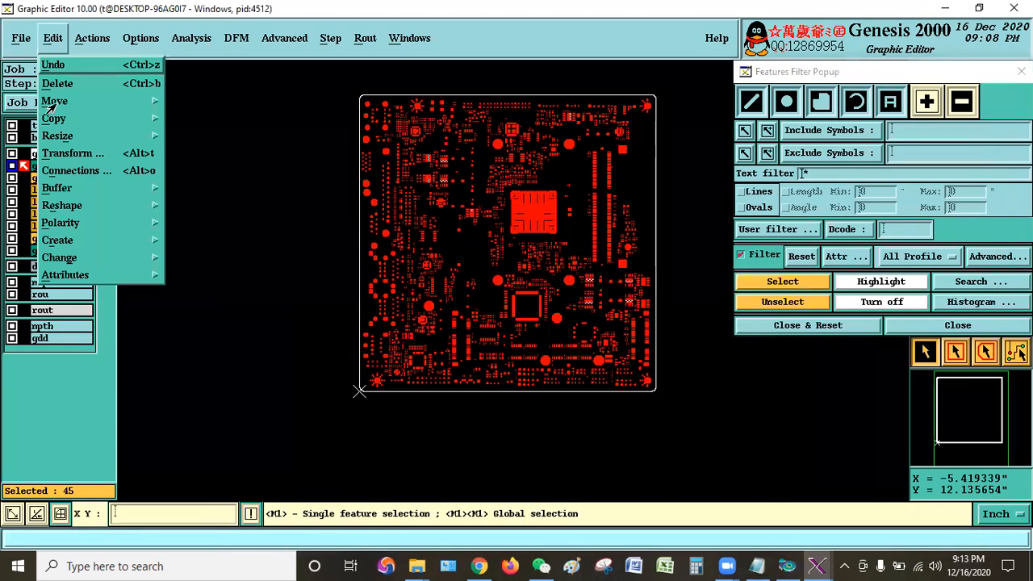
mouse_move(54, 102)
click(179, 128)
text(neg)
click(90, 163)
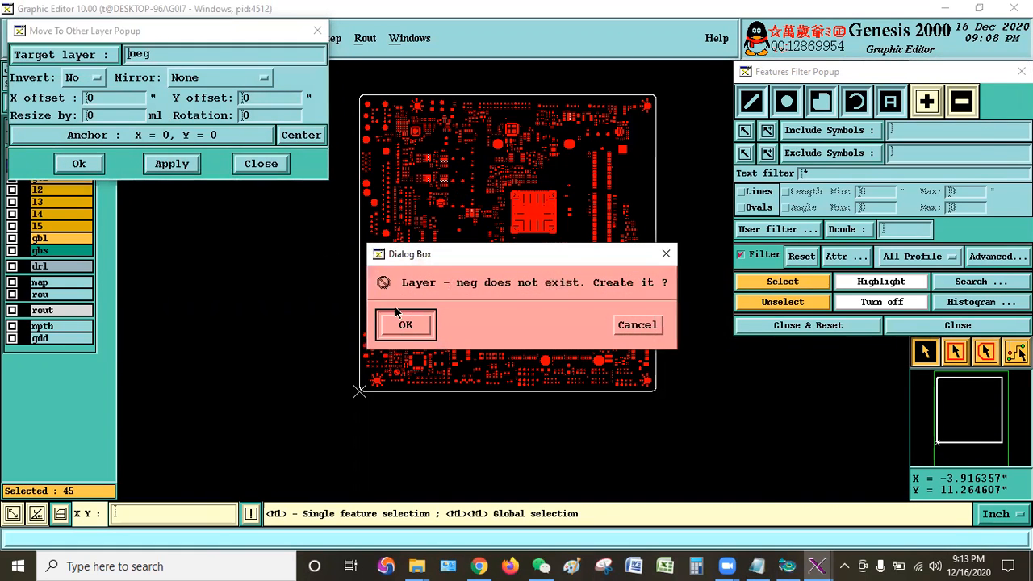
click(397, 313)
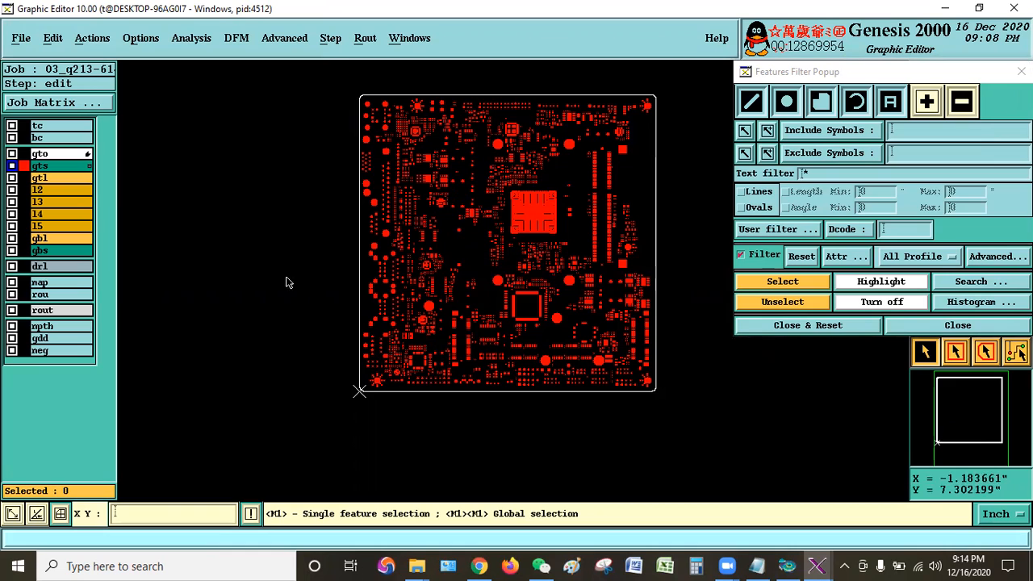
Check gbs for negative features with the same filter, and reset and close the filter
click(75, 249)
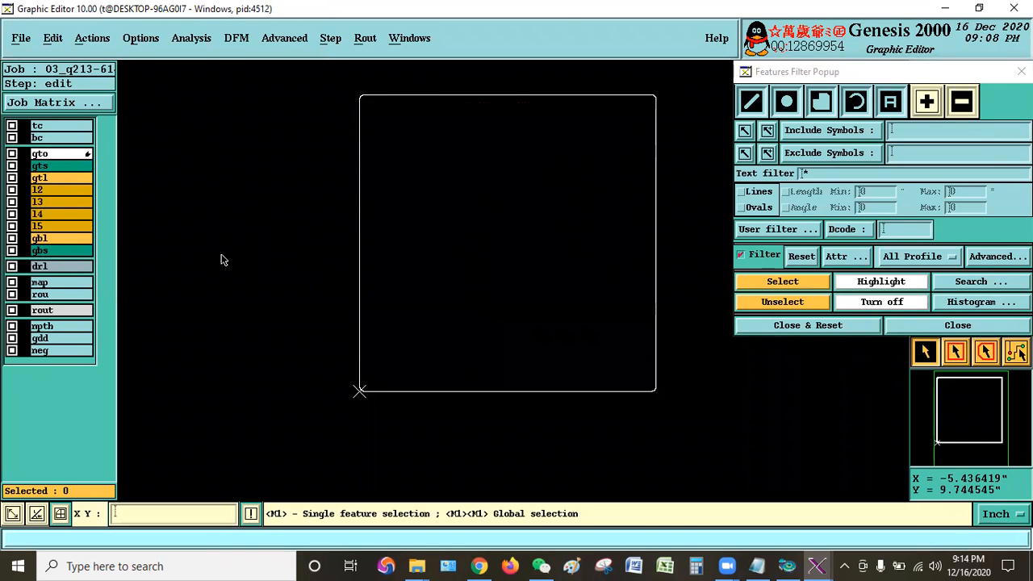
click(798, 279)
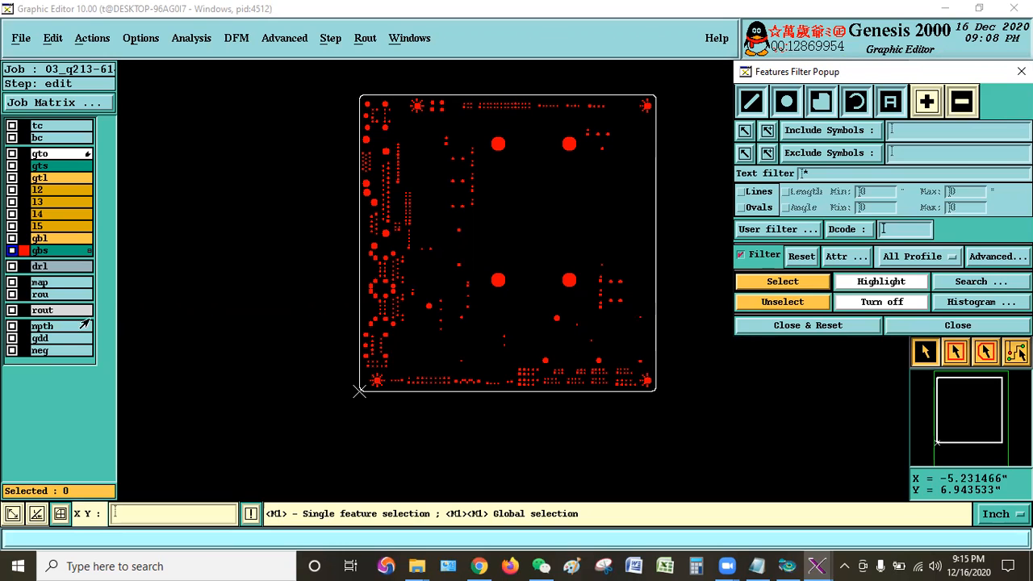
click(808, 325)
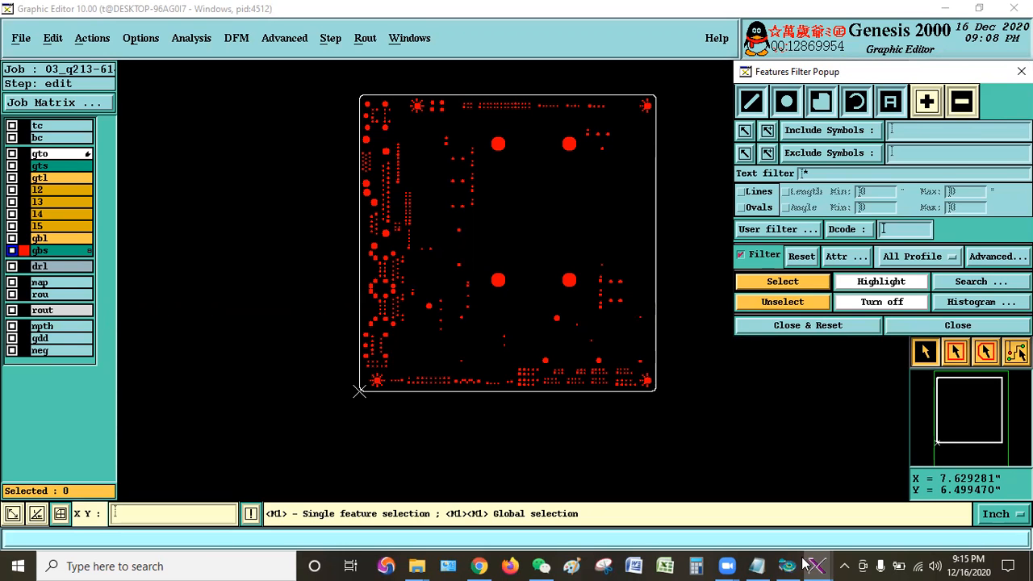
Review item 03 in Notepad, highlighting the instruction to move components without pad to bm, and display gts instead of gbs
click(757, 566)
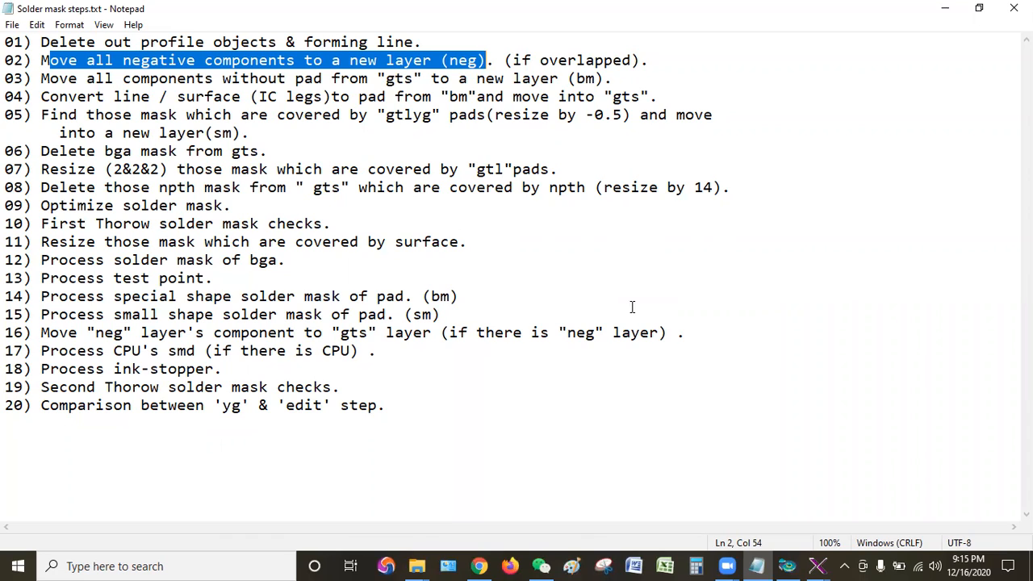
click(500, 117)
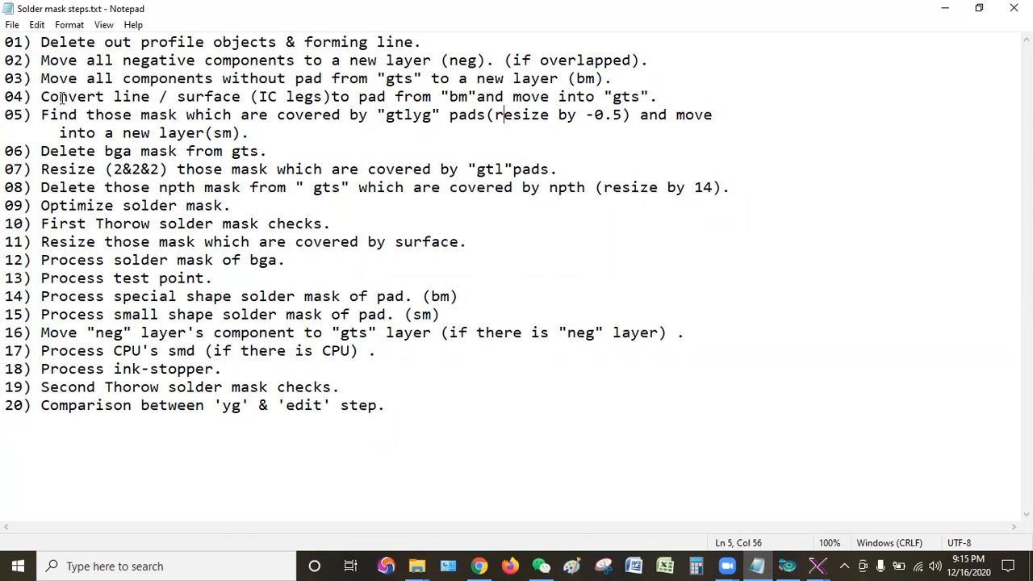
drag(6, 79, 710, 80)
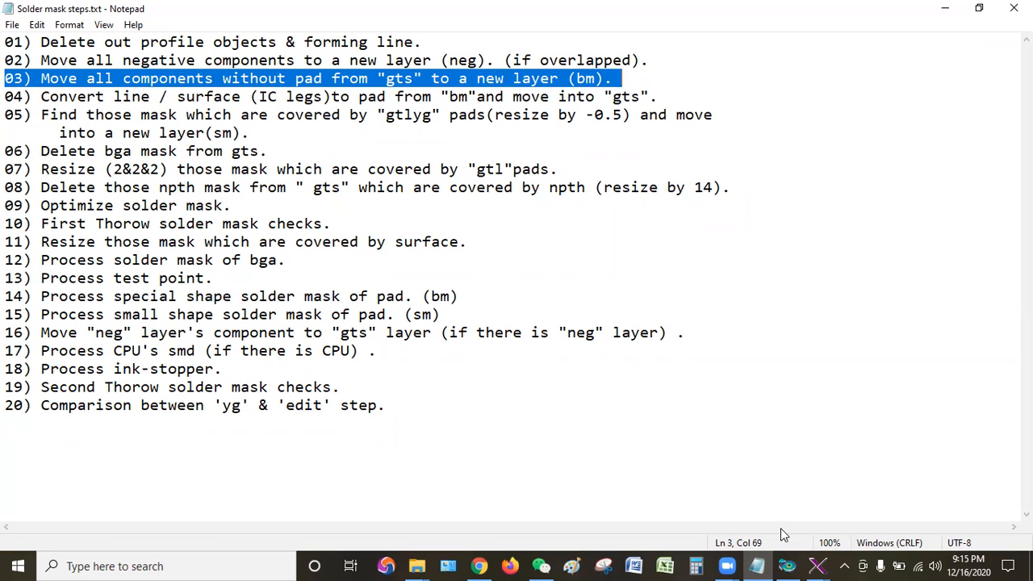
mouse_move(817, 565)
click(953, 496)
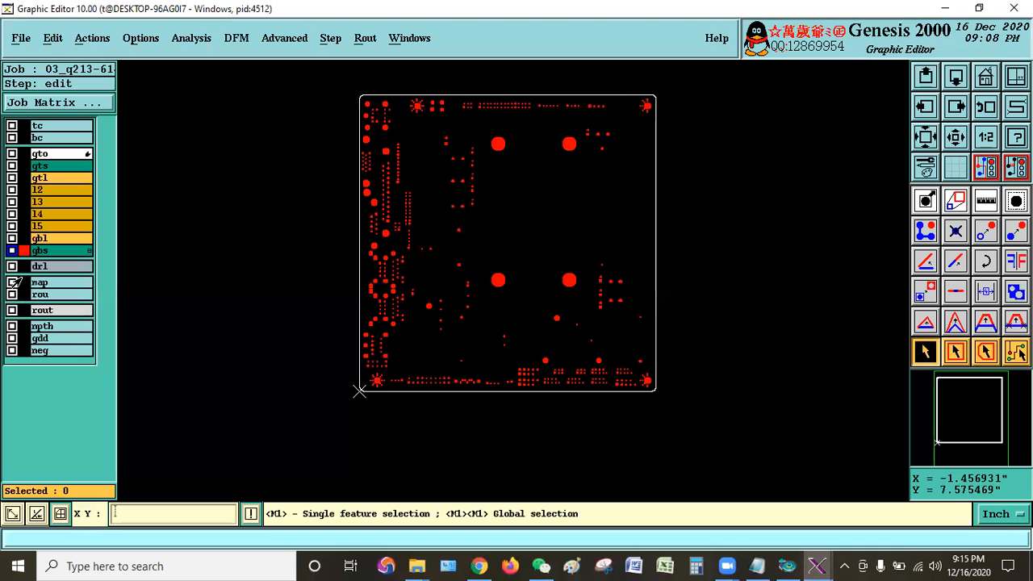
click(34, 250)
click(51, 166)
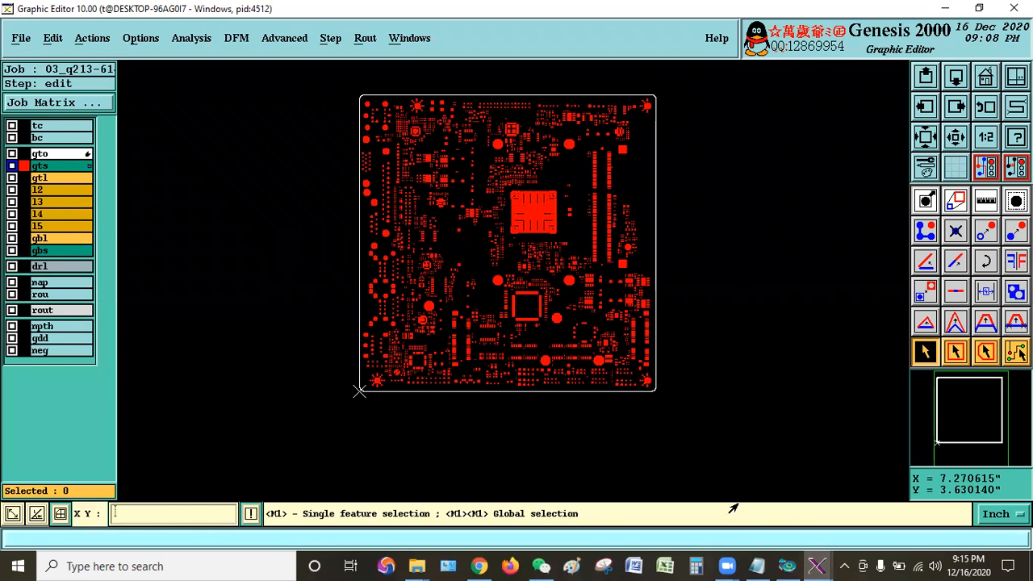
click(757, 566)
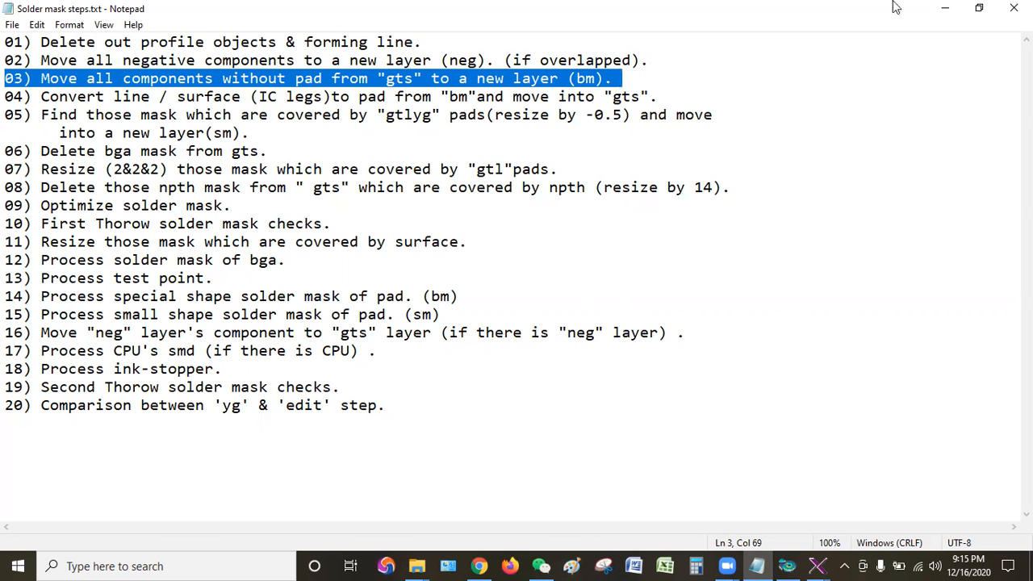
click(945, 8)
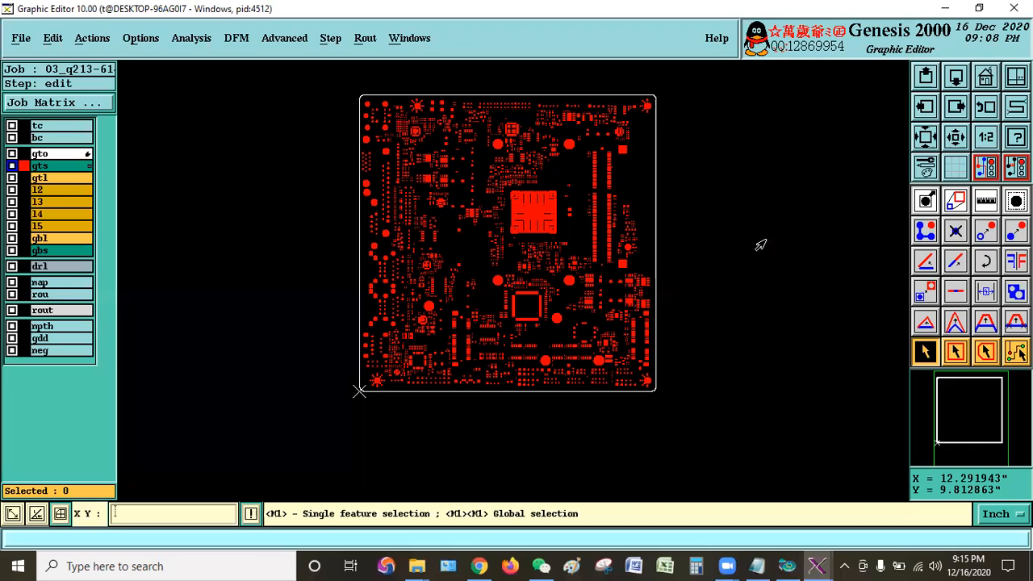
Filter gts for all features except pads and move the selection to a new layer bm
key(alt+f)
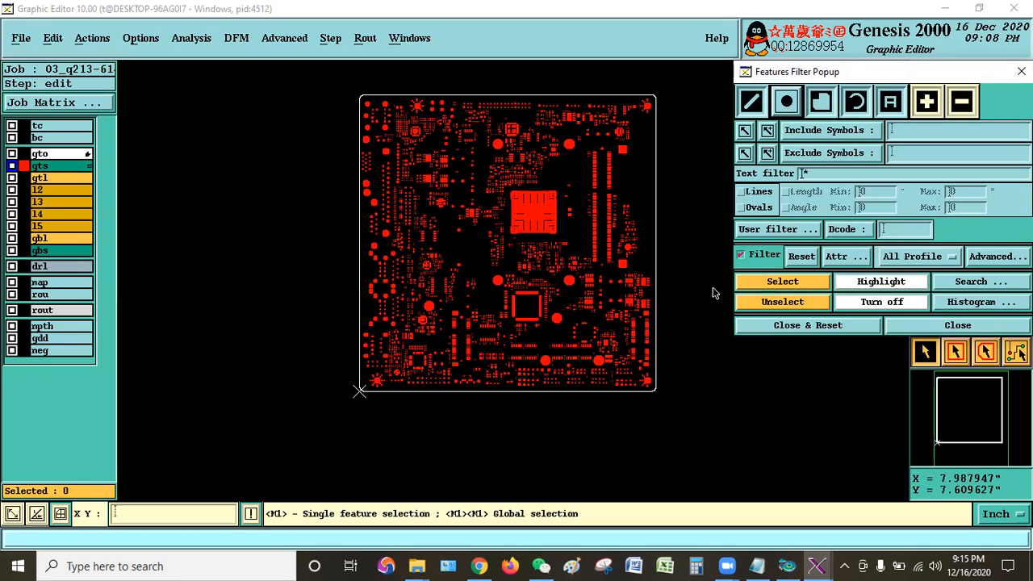
click(755, 282)
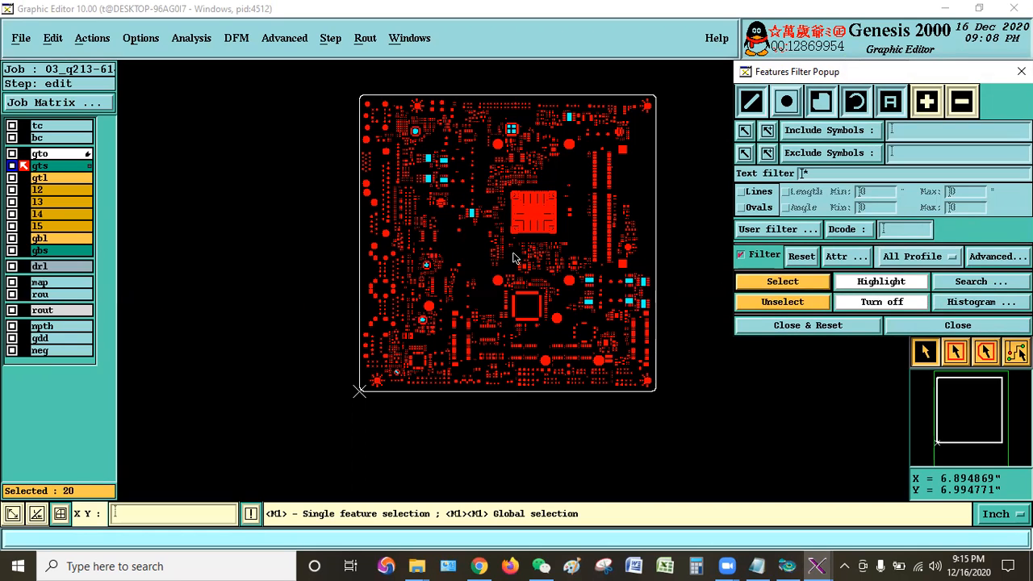
click(53, 41)
mouse_move(70, 104)
click(188, 126)
double_click(136, 54)
text(bm)
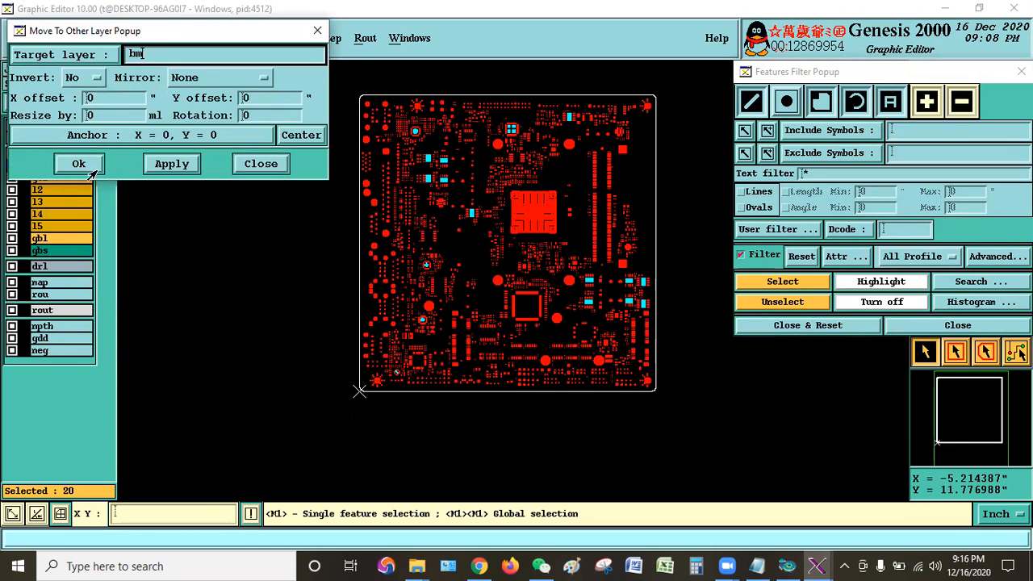
click(171, 164)
click(408, 325)
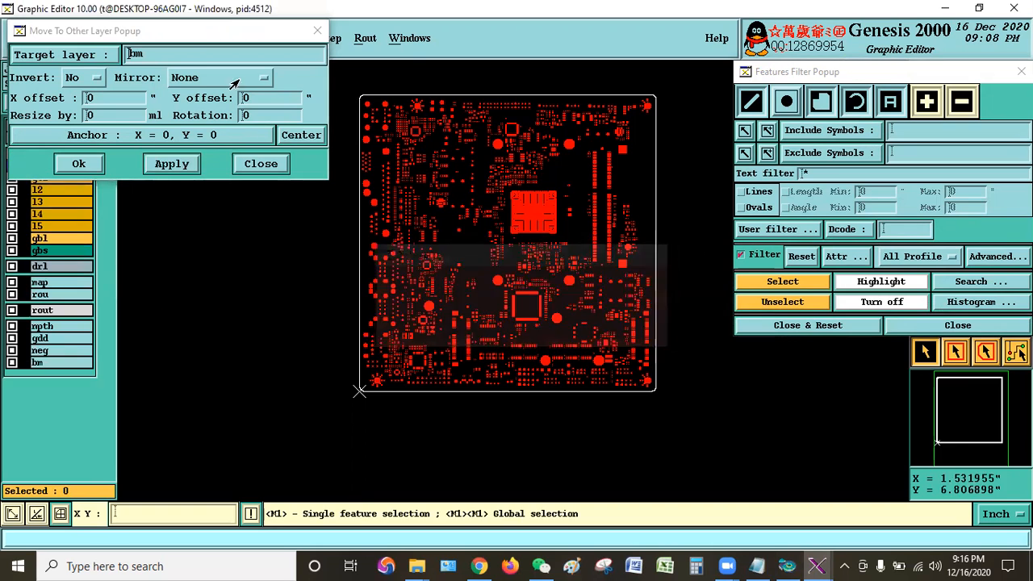
Check gbs for non-pad features with the same filter, and close the move dialog and reset the filter
click(37, 165)
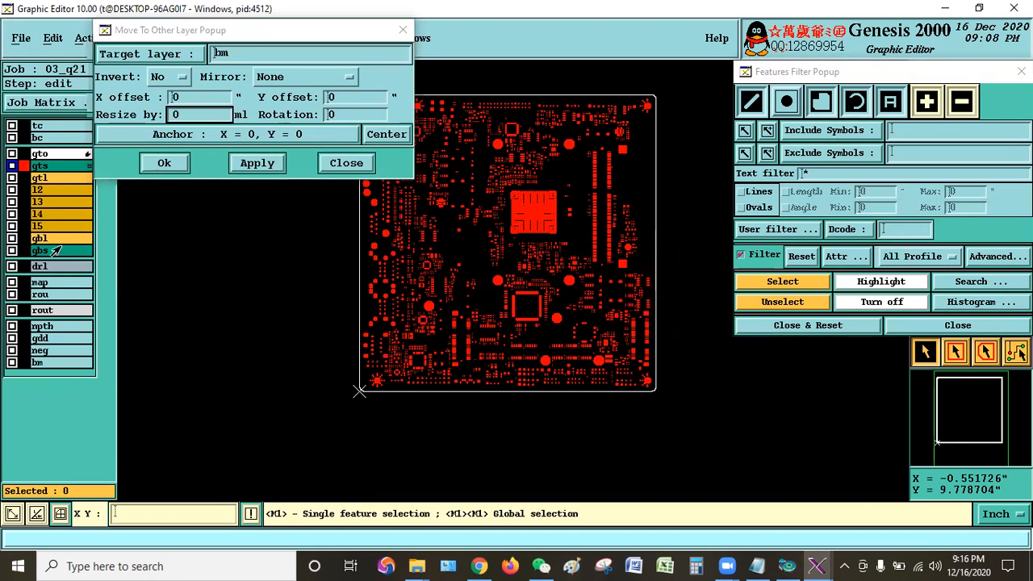
click(73, 251)
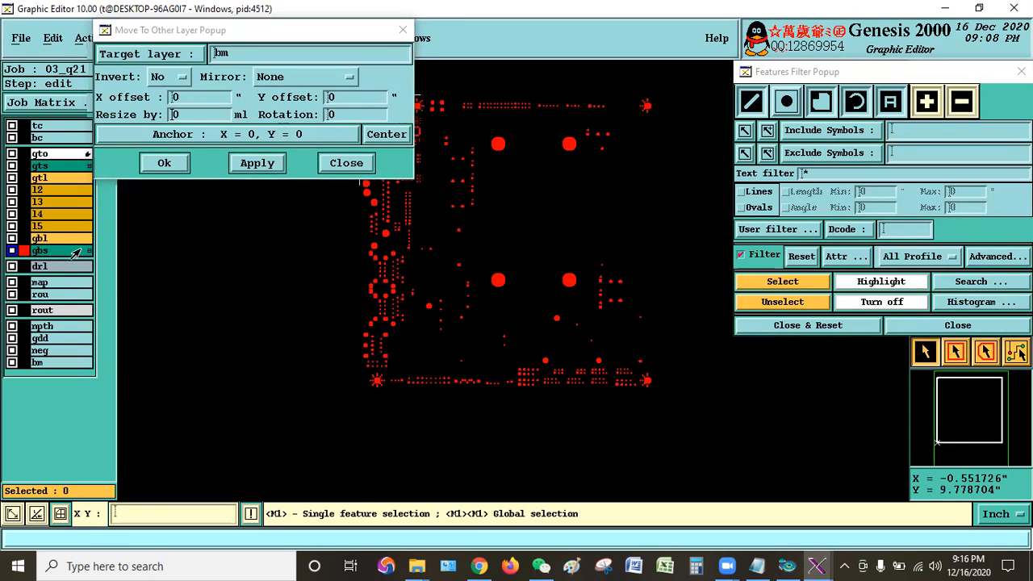
click(781, 280)
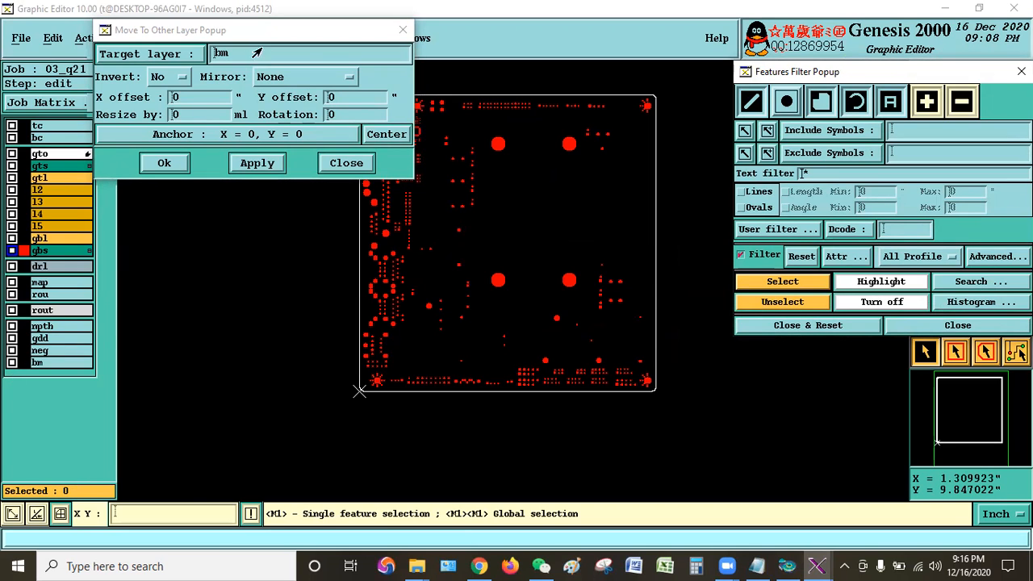
click(361, 162)
click(754, 325)
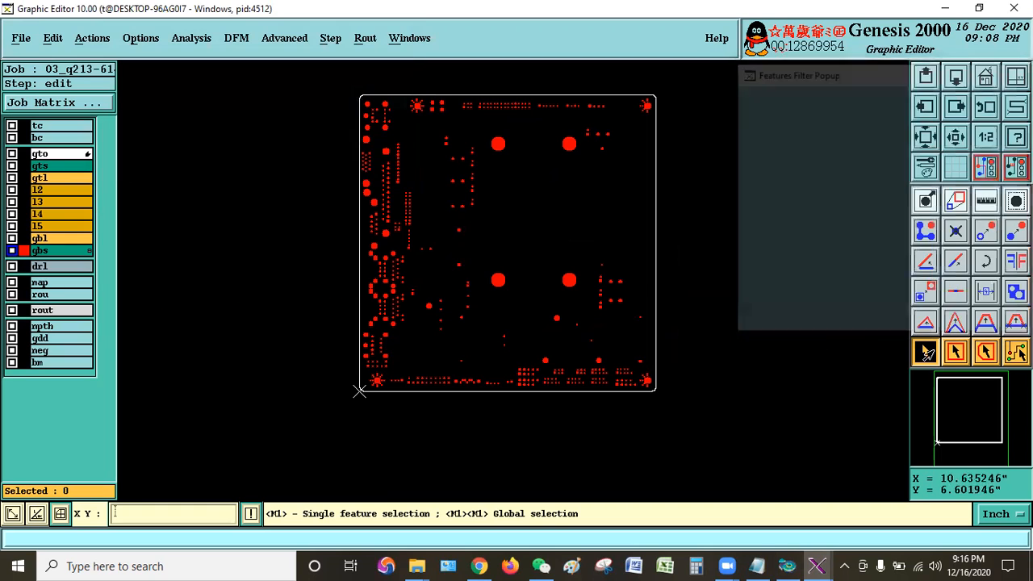
Display gts again and review item 04 in Notepad, highlighting the instruction to convert bm lines and surfaces to pads and move them into gts
click(71, 166)
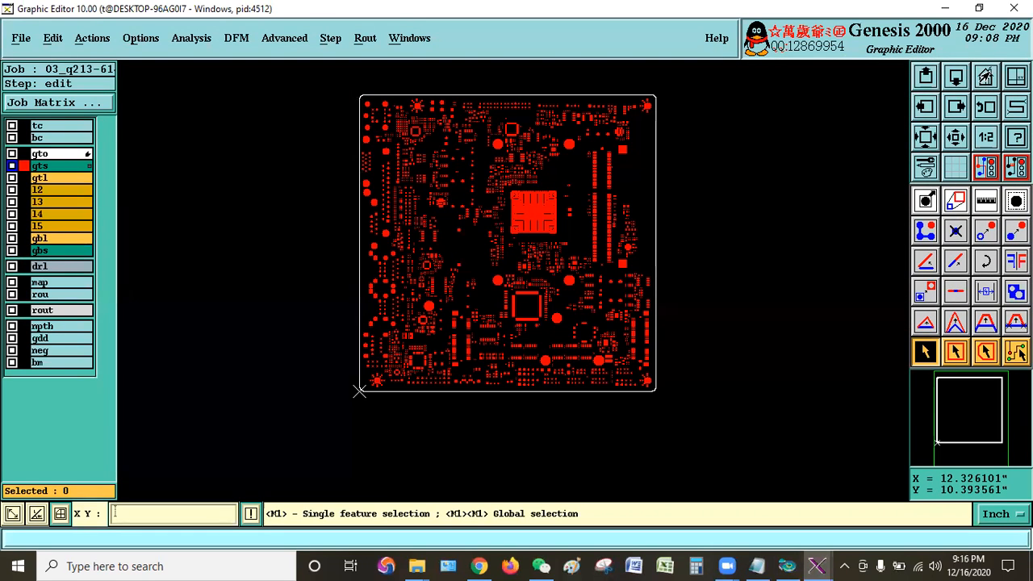
click(954, 78)
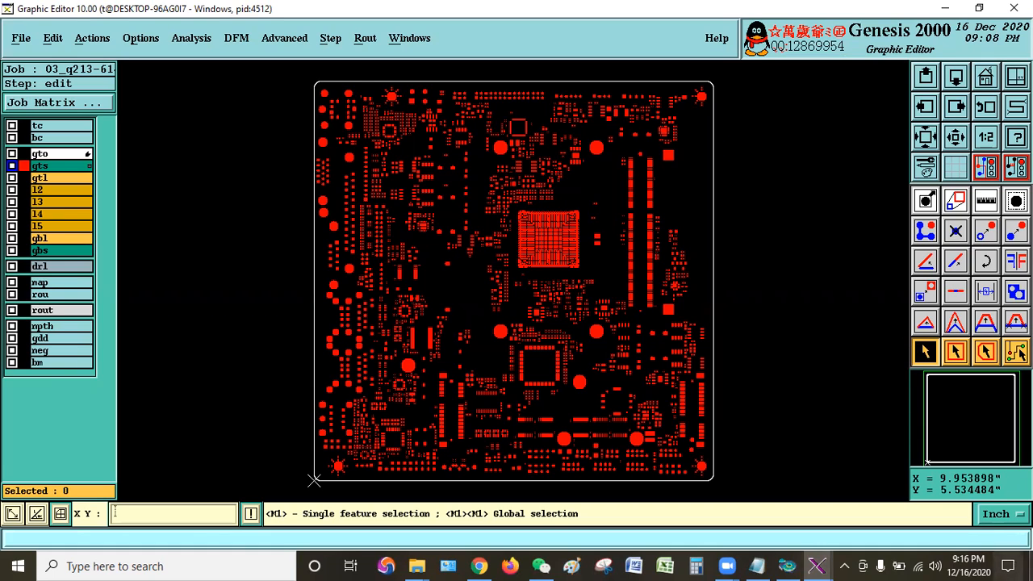
click(756, 565)
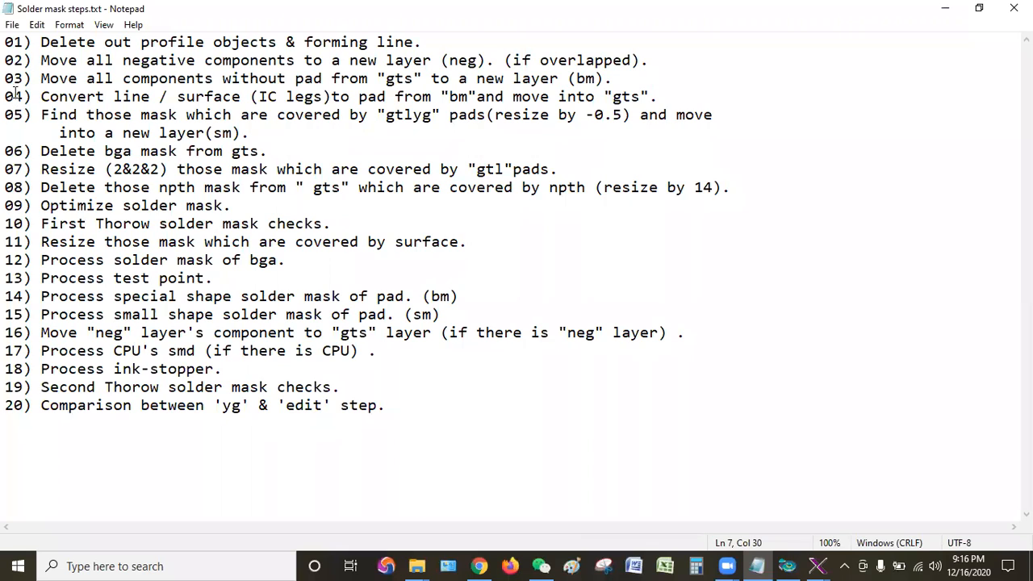
drag(6, 96, 756, 106)
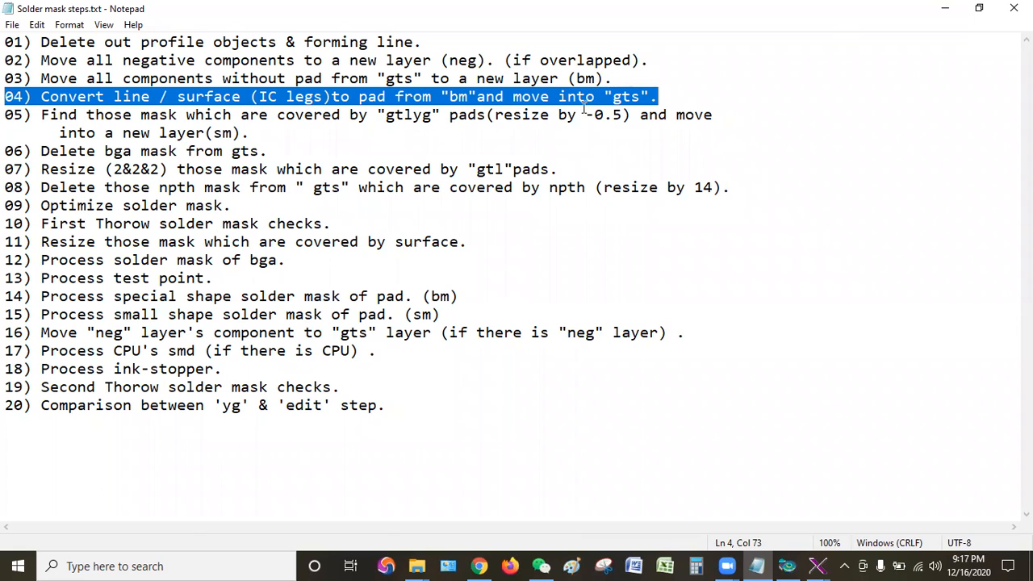
click(945, 6)
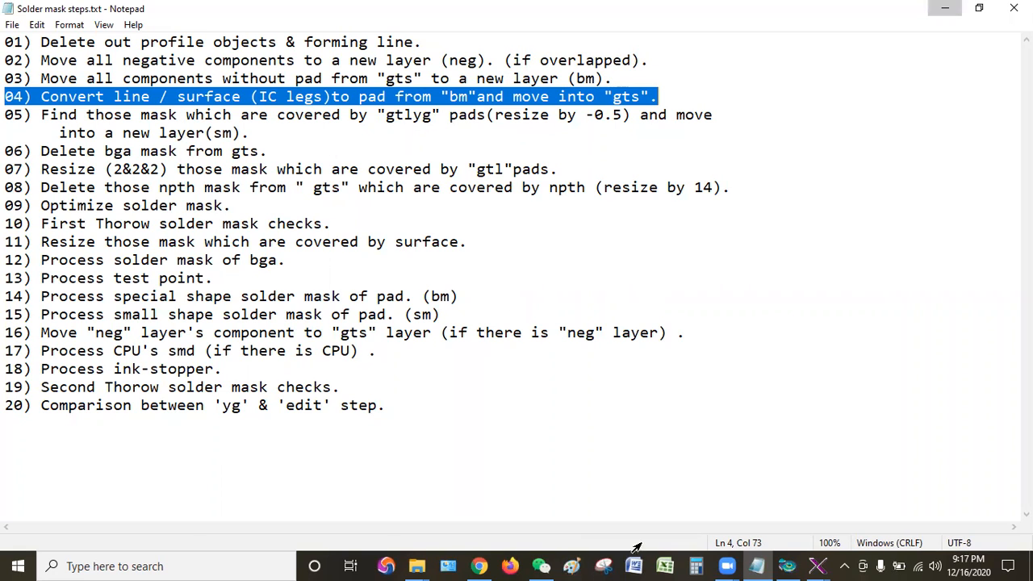
click(760, 564)
key(alt+Tab)
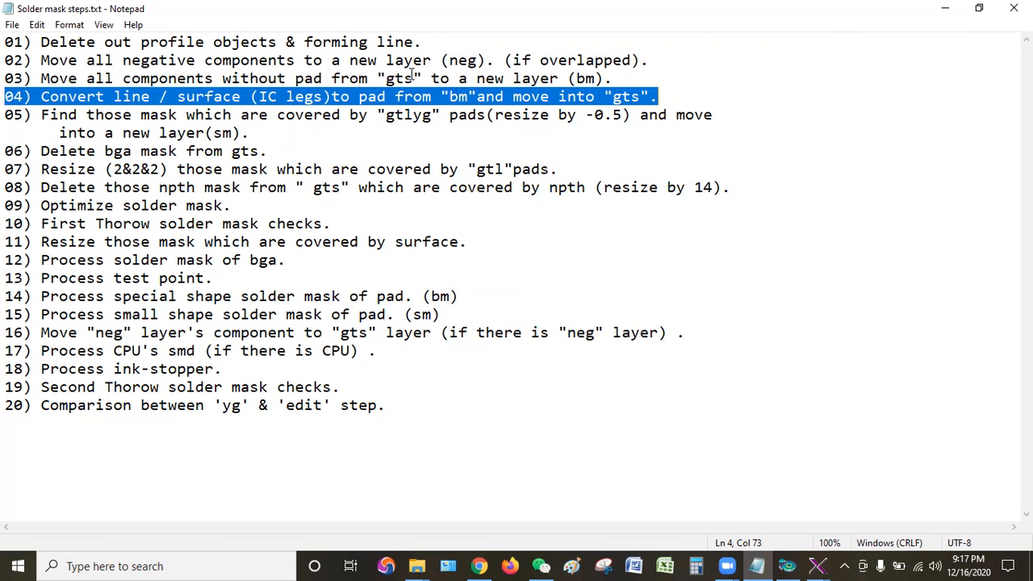
click(945, 8)
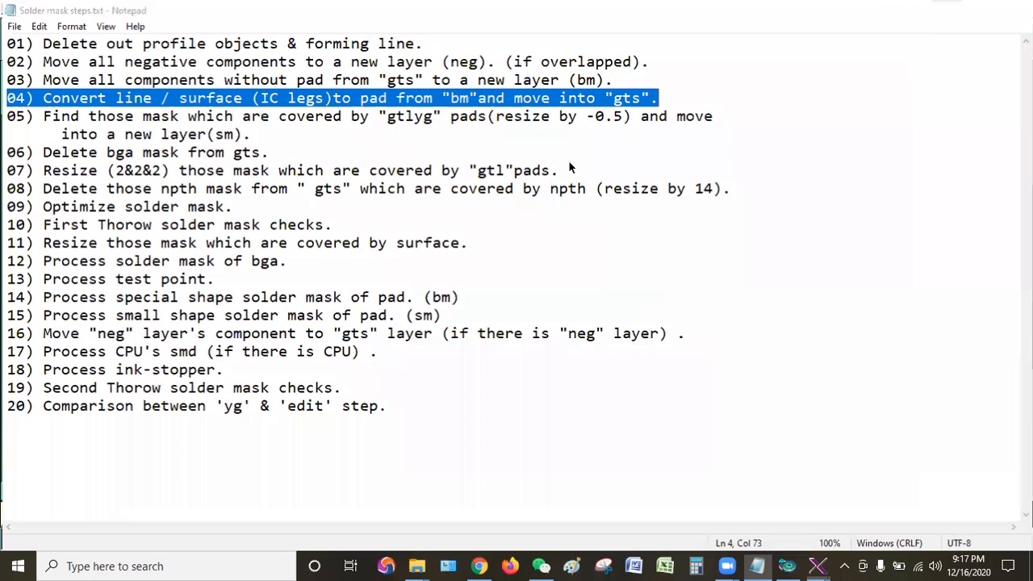
Examine the IC leg masks on gts at the upper-left IC and the upper-middle IC, and return to the full board view
key(ctrl+a)
click(367, 115)
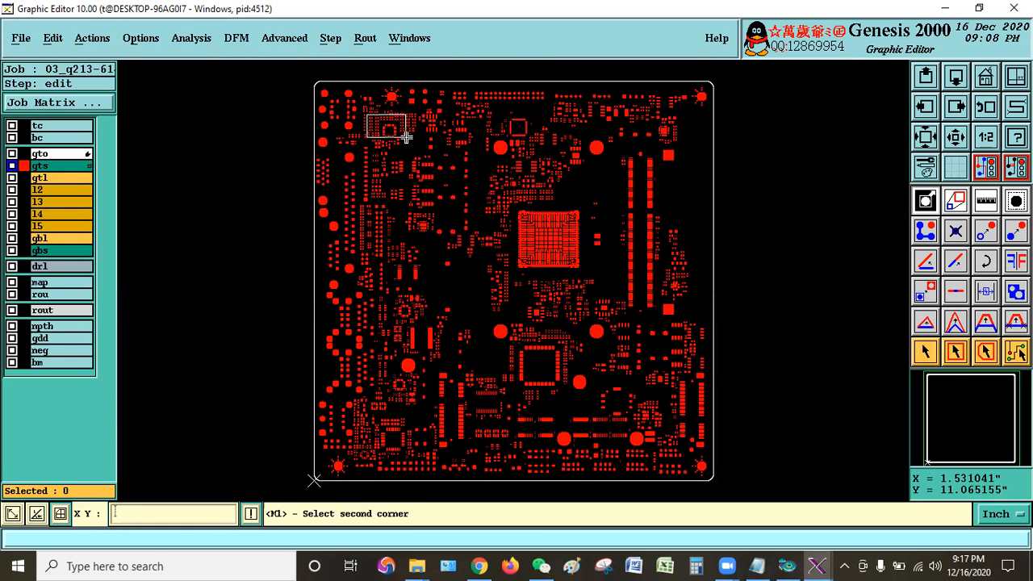
click(407, 137)
click(405, 183)
click(738, 473)
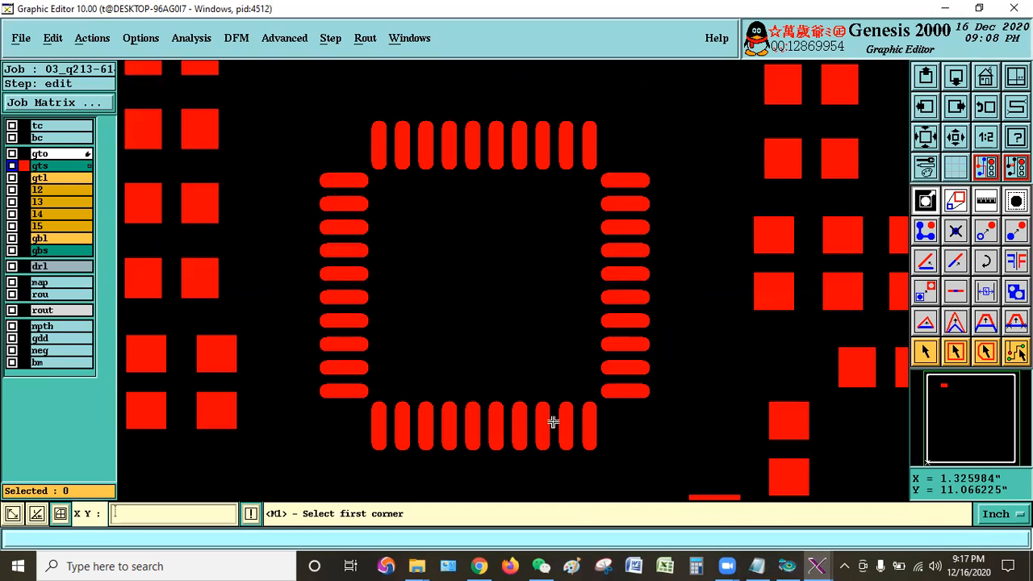
click(949, 140)
click(949, 140)
click(949, 140)
click(949, 140)
click(695, 261)
click(740, 296)
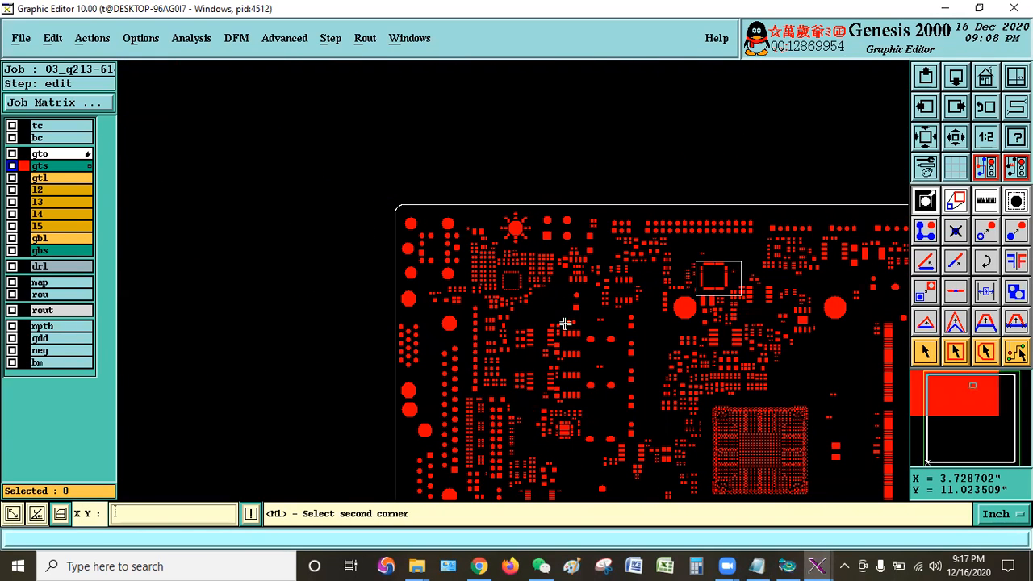
click(985, 83)
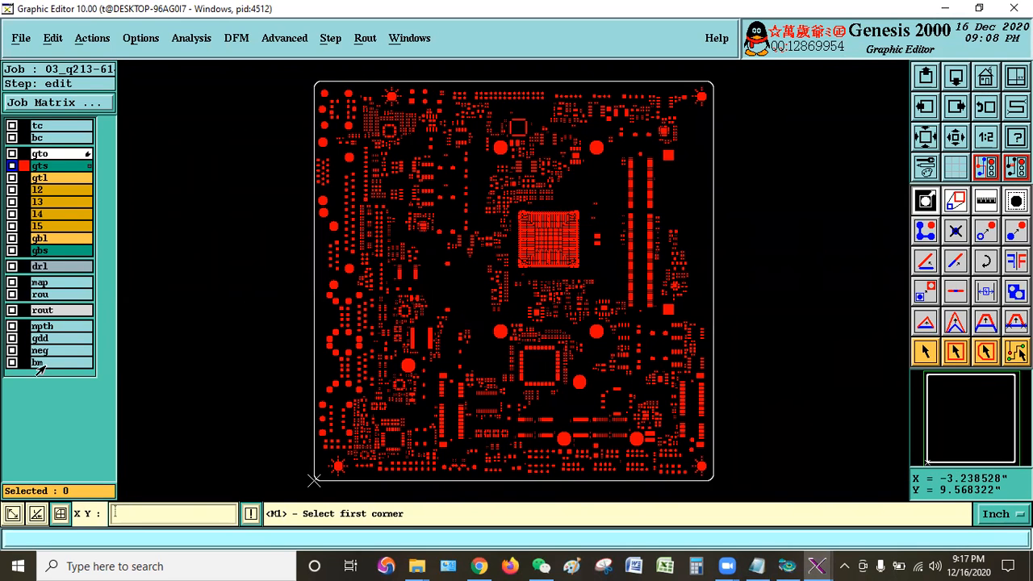
Display bm together with gtl, examine where the bm features lie on the copper, and reread item 04 in Notepad
click(40, 370)
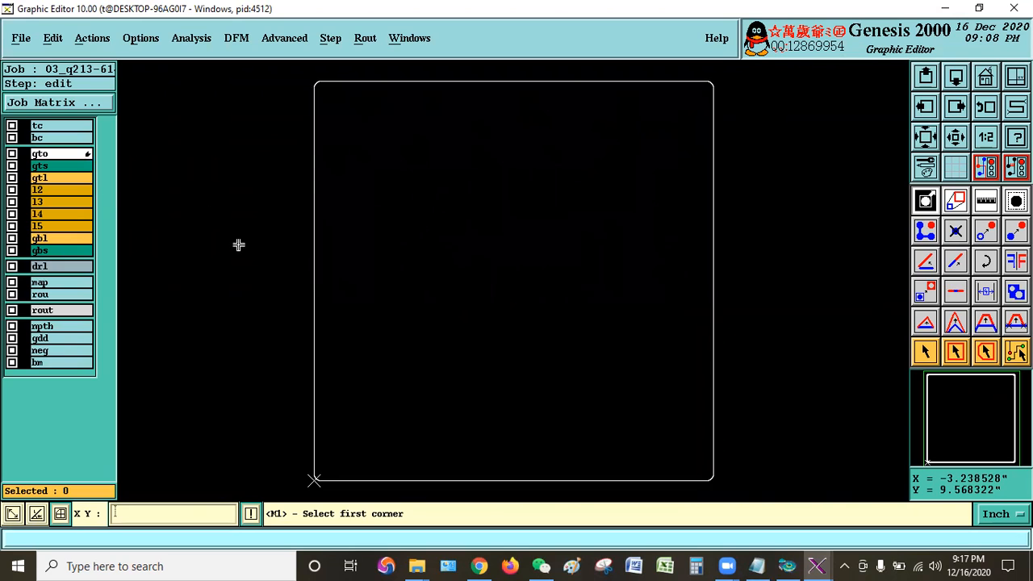
click(58, 364)
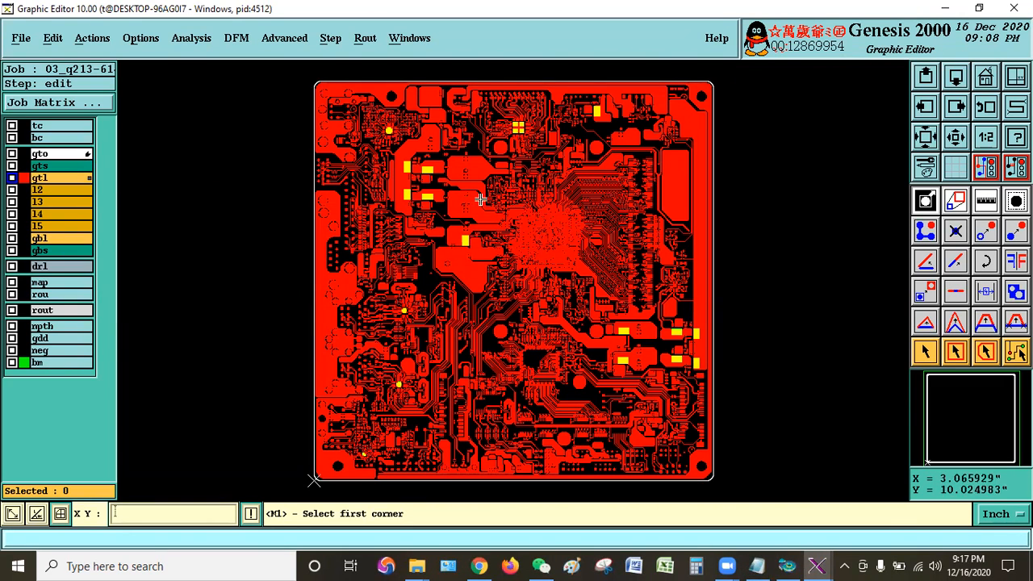
click(310, 92)
click(744, 487)
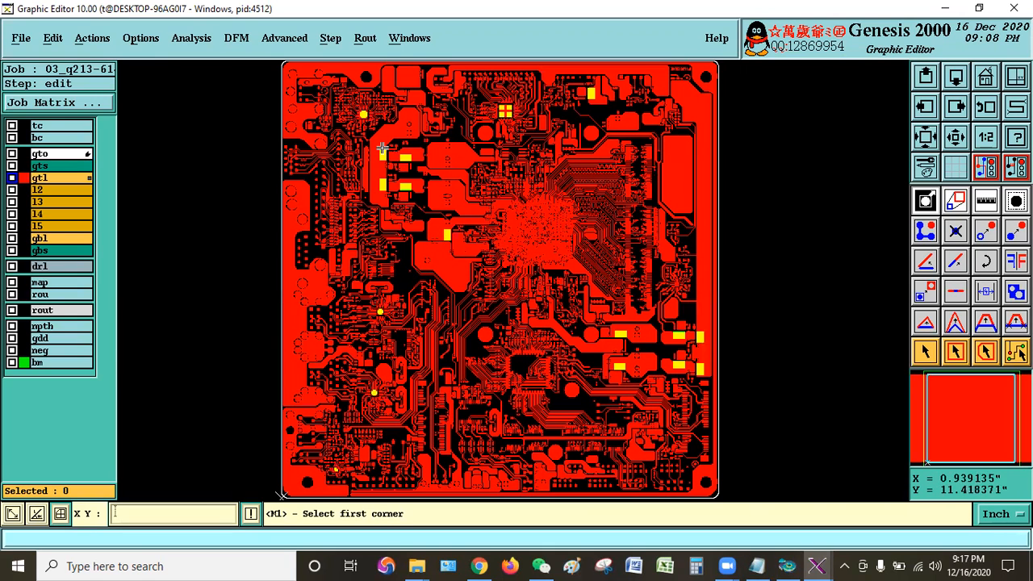
click(574, 303)
click(720, 392)
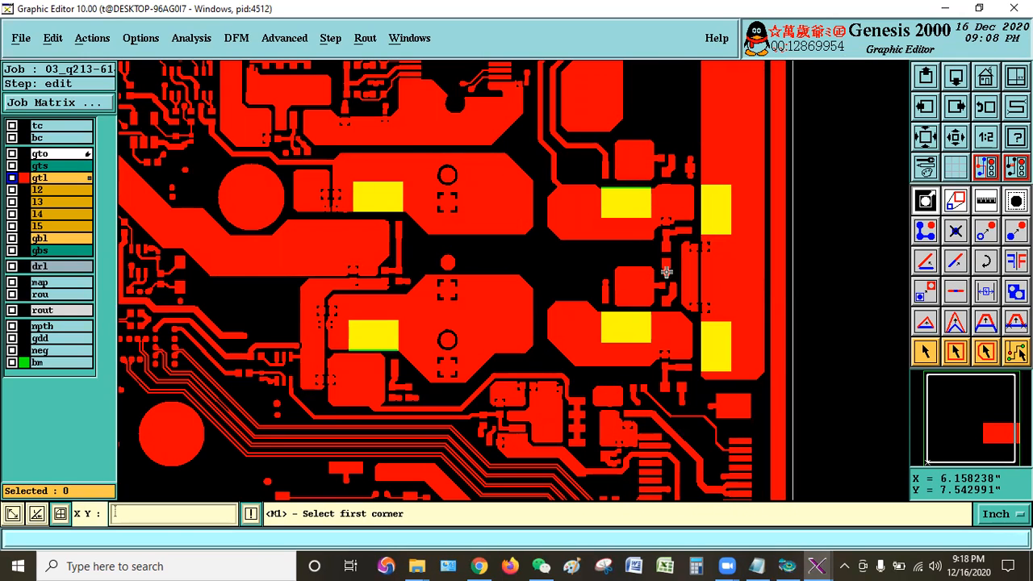
click(952, 135)
click(952, 135)
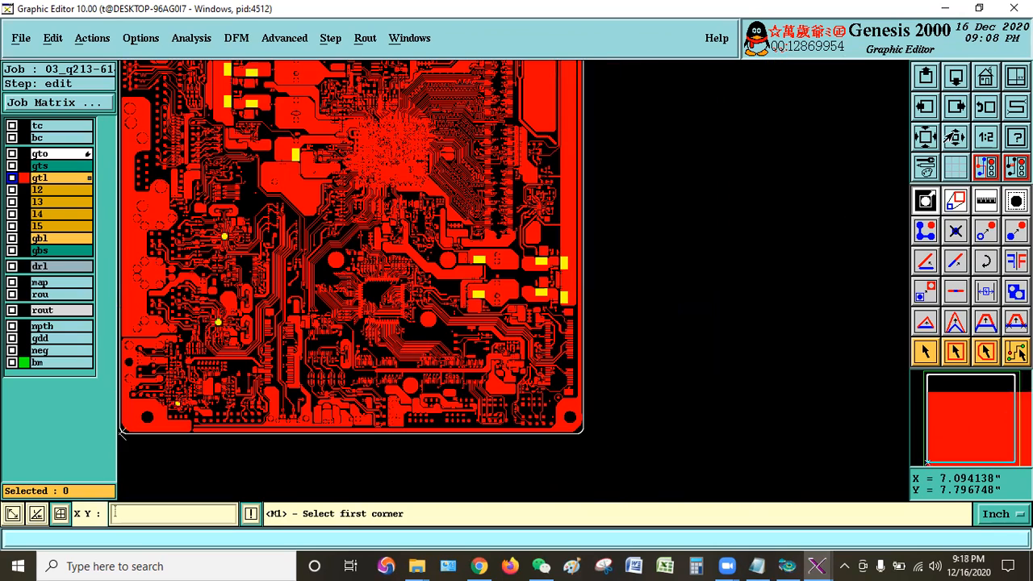
click(438, 212)
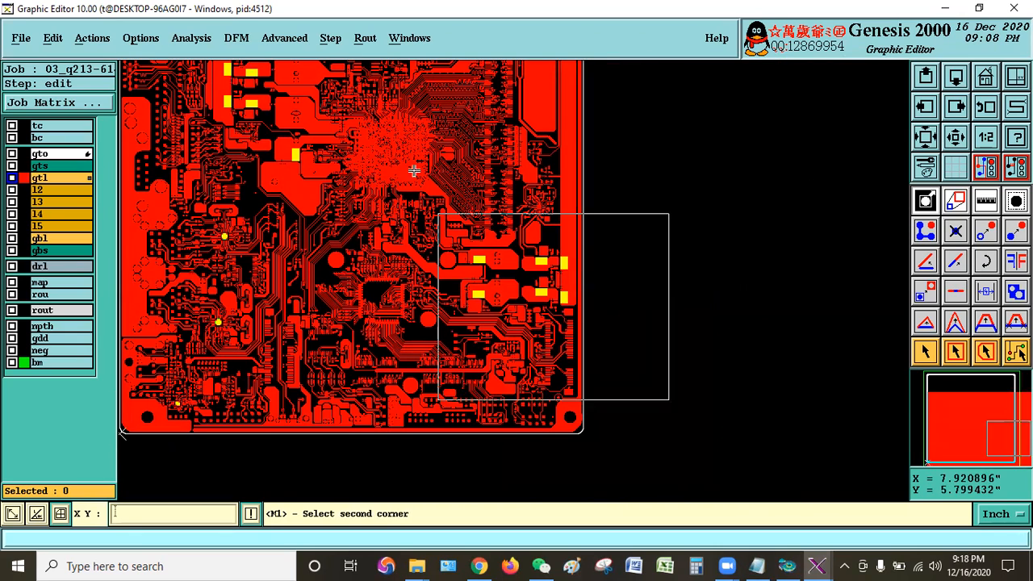
click(670, 400)
click(622, 279)
click(260, 133)
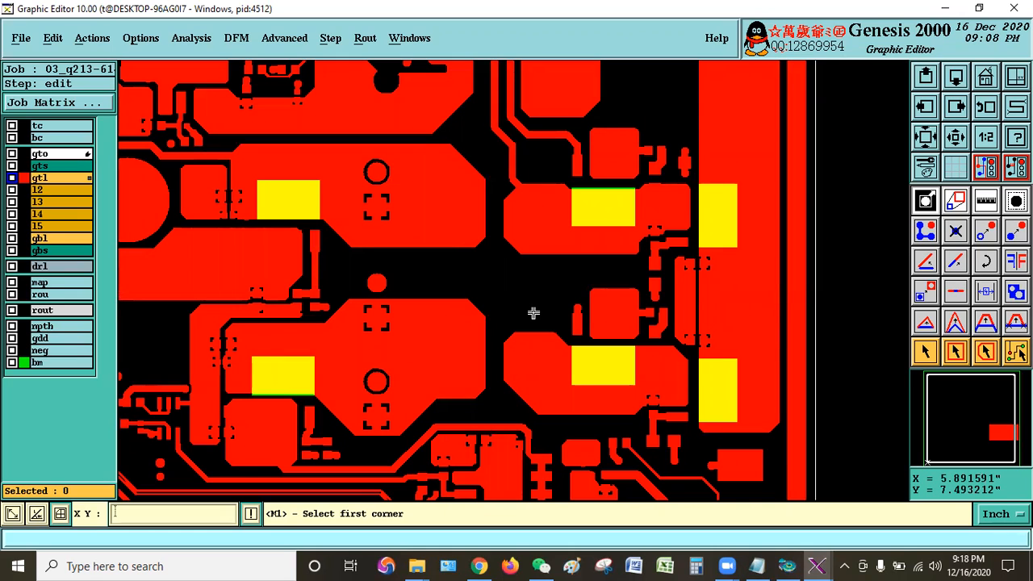
click(955, 137)
drag(289, 120, 378, 189)
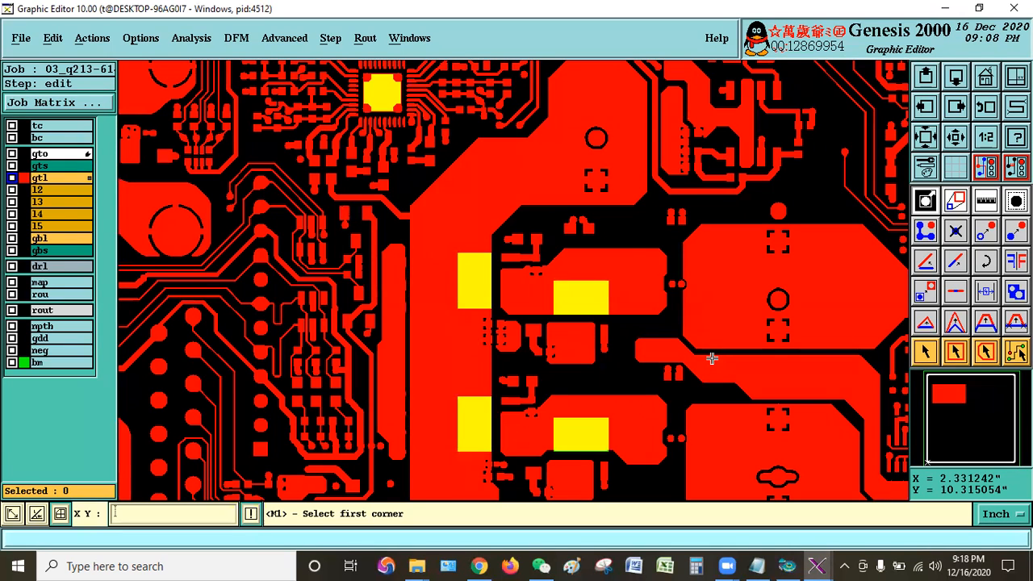
click(985, 76)
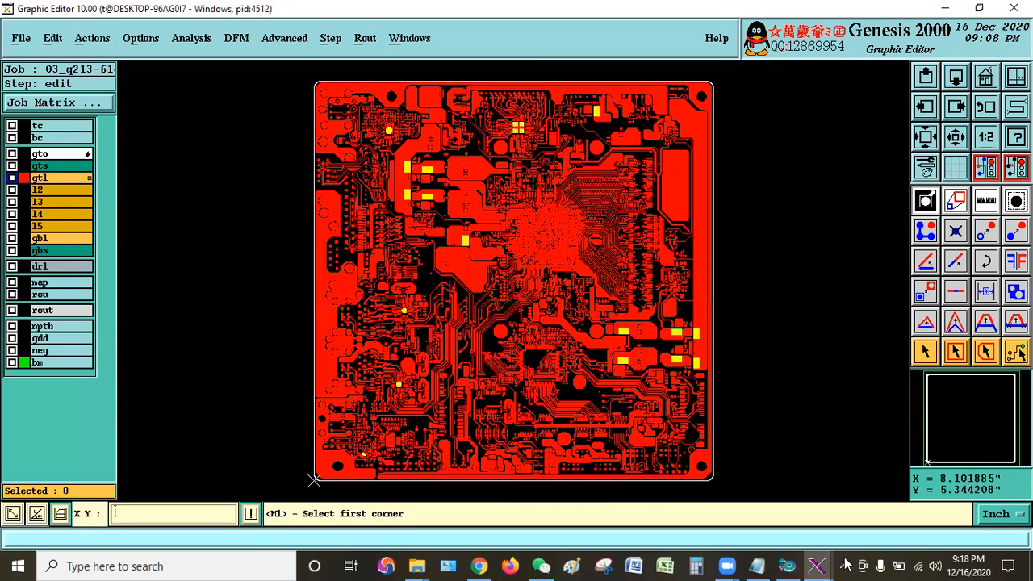
click(757, 566)
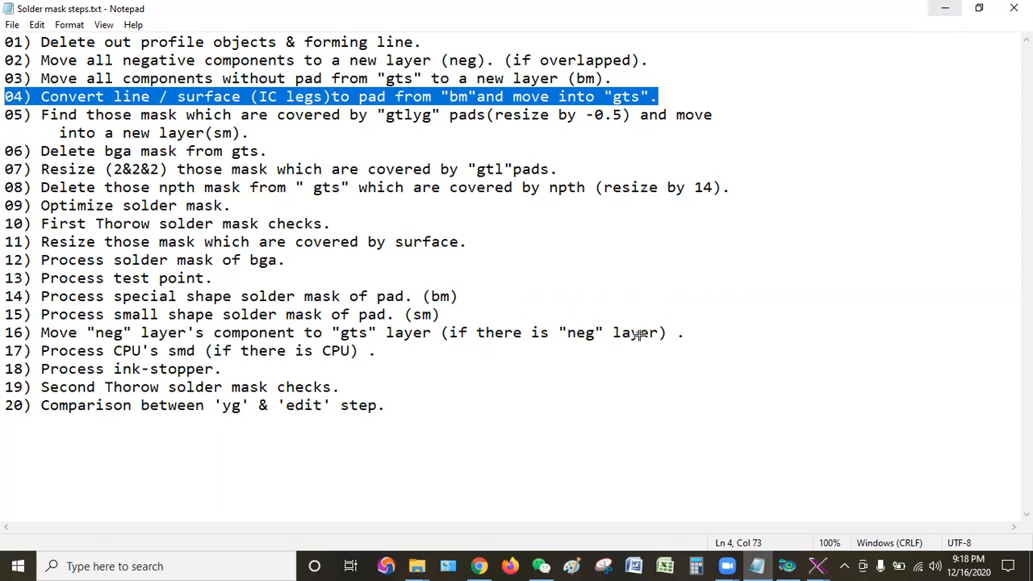
click(945, 8)
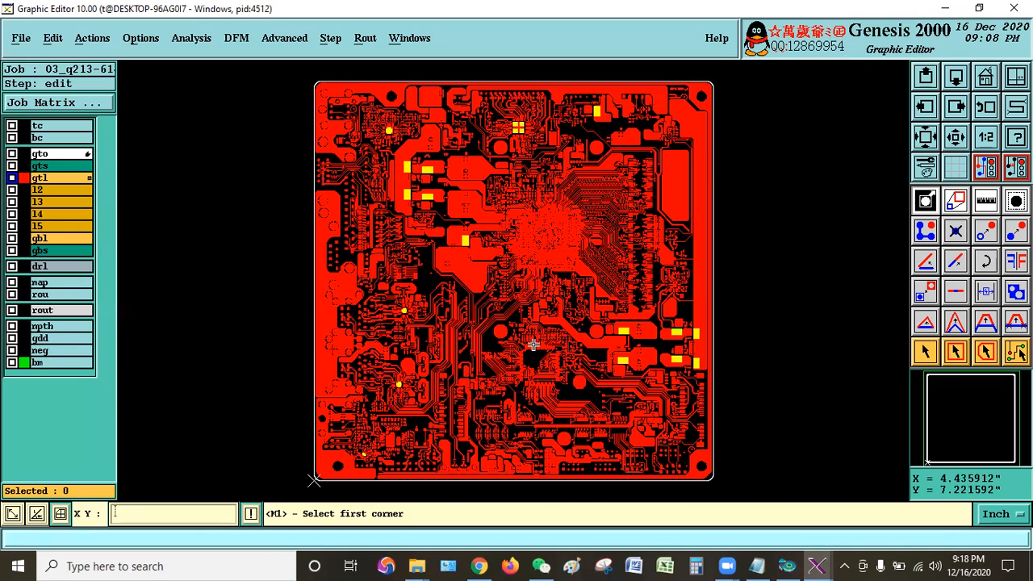
Move the rightmost oval leg pad in the upper row of the IC with four square surfaces from gtl to layer bm
click(482, 114)
click(573, 185)
click(378, 76)
click(523, 214)
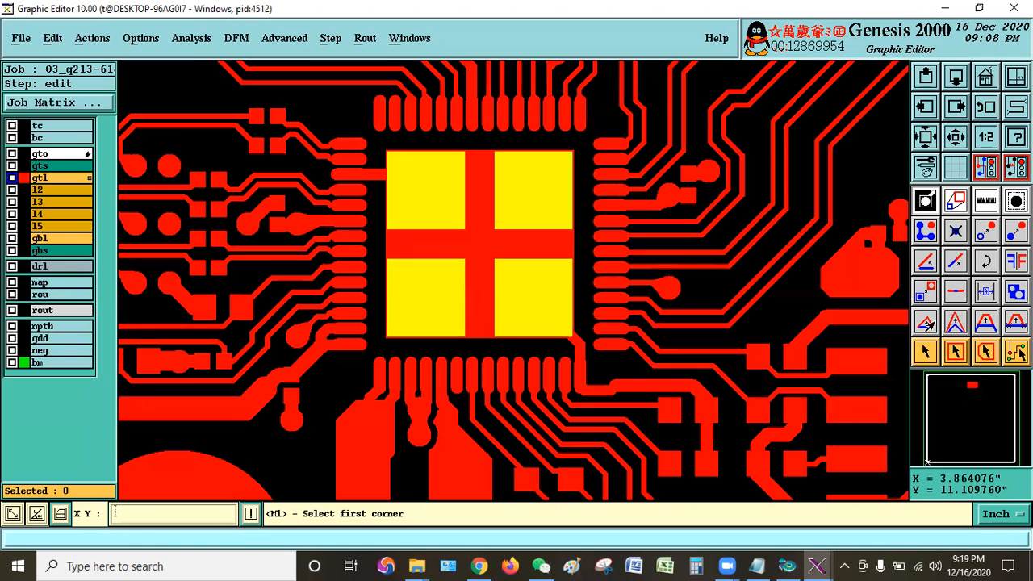
click(924, 350)
click(484, 198)
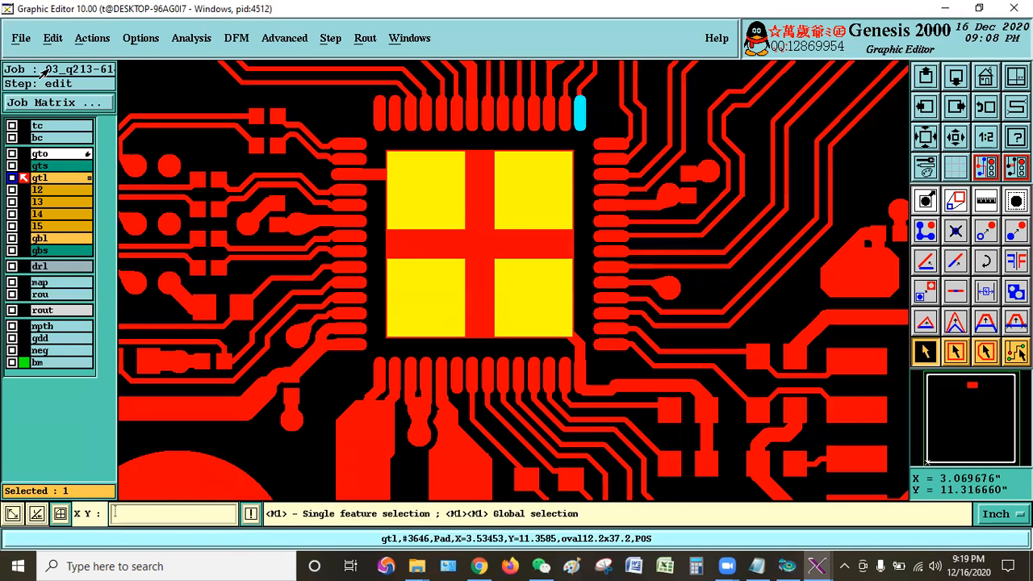
click(45, 37)
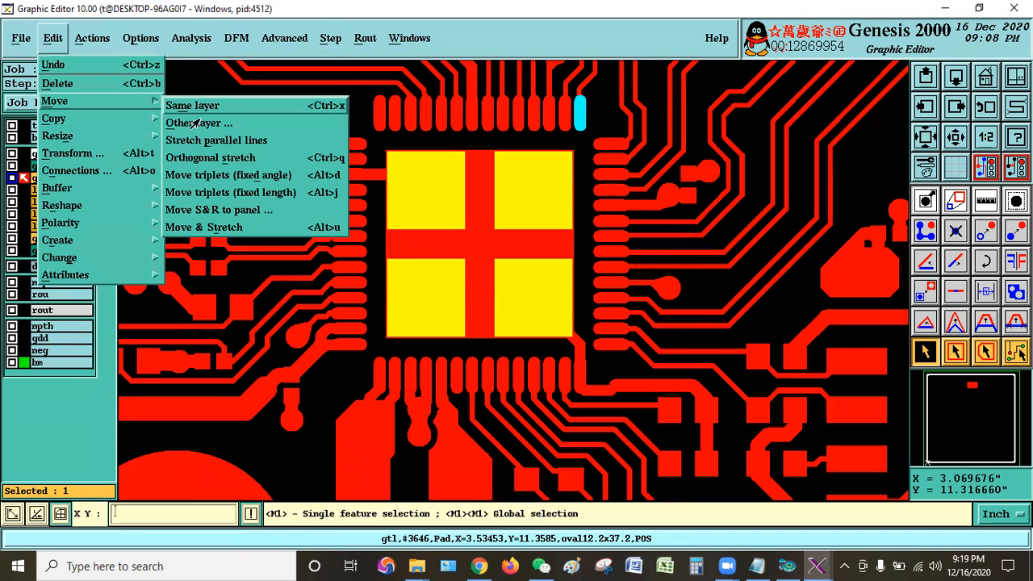
click(199, 122)
click(76, 164)
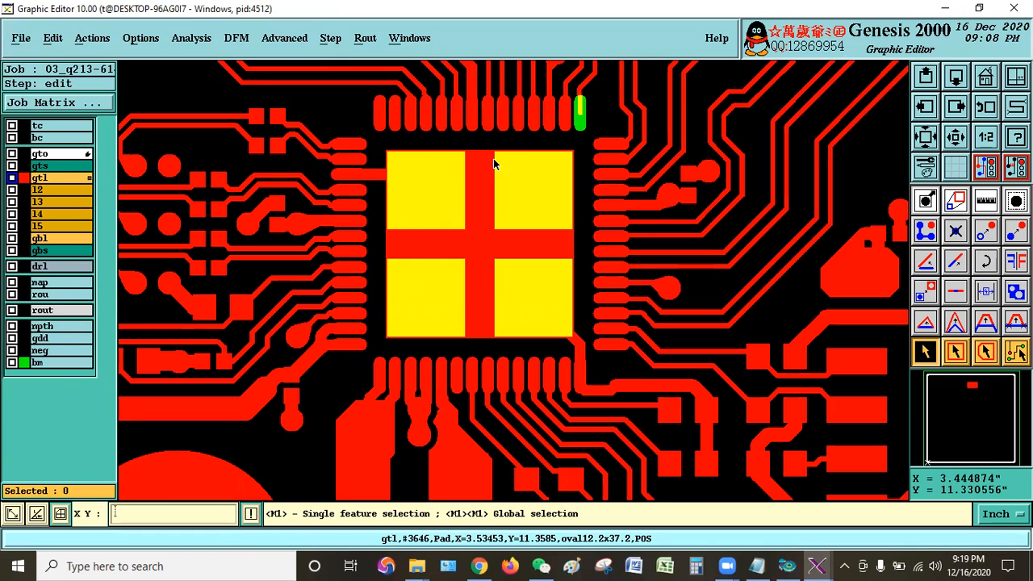
Inspect individual leg pads on gtl around the IC with the four square surfaces
click(392, 120)
click(411, 121)
click(441, 122)
click(472, 121)
click(503, 122)
click(534, 121)
click(564, 123)
click(597, 176)
click(620, 268)
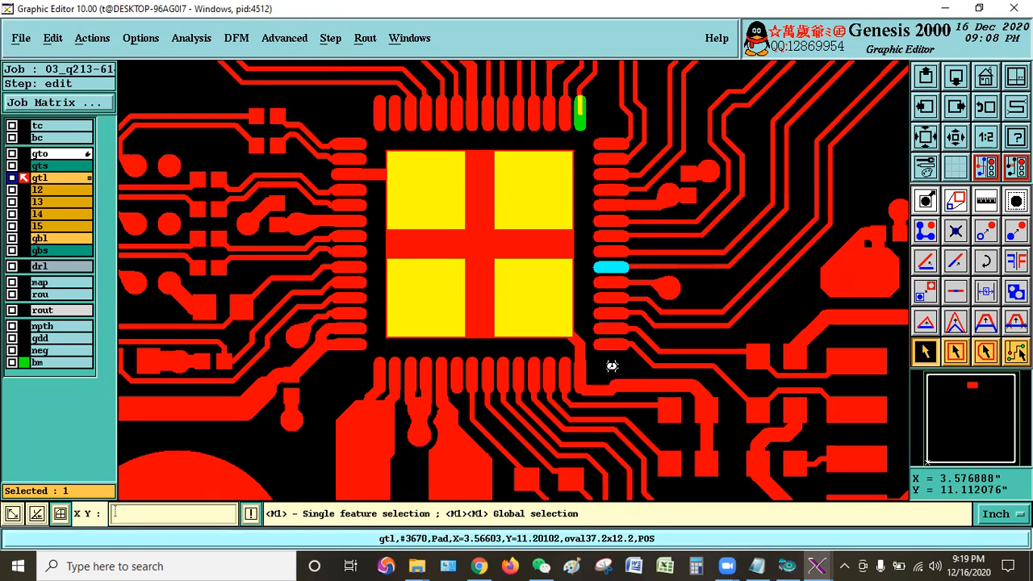
click(612, 363)
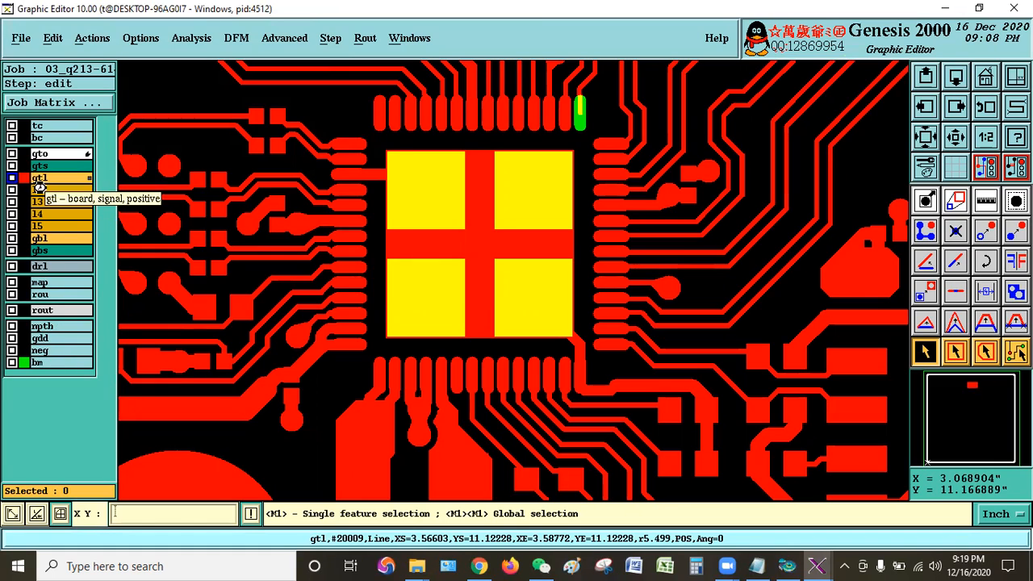
Display bm alone as the work layer and compare its rectangular surfaces in the board's upper-left area with gtl
click(39, 181)
click(981, 79)
click(49, 362)
click(58, 363)
key(ctrl+a)
click(355, 113)
click(503, 260)
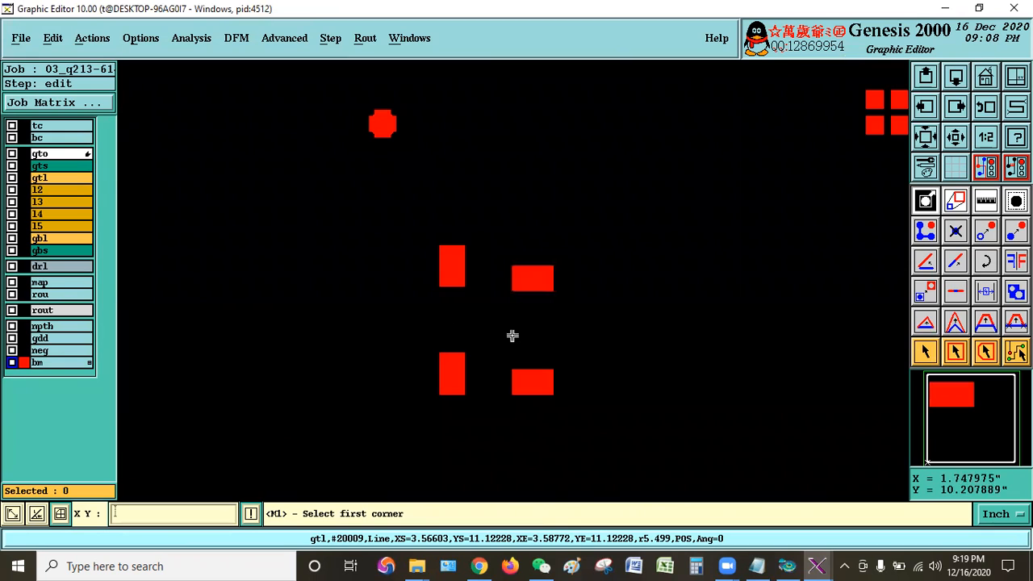
click(59, 177)
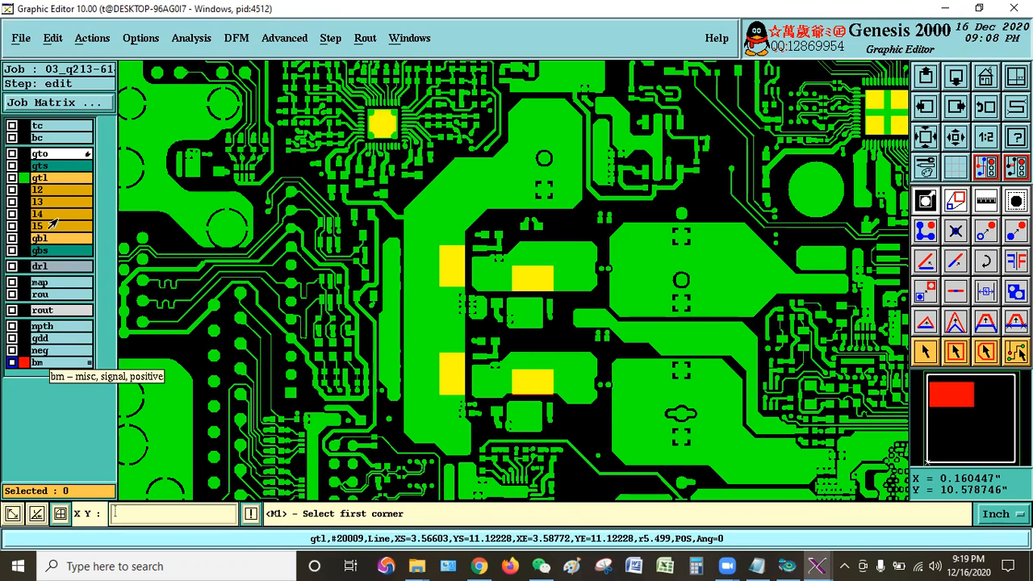
double_click(49, 177)
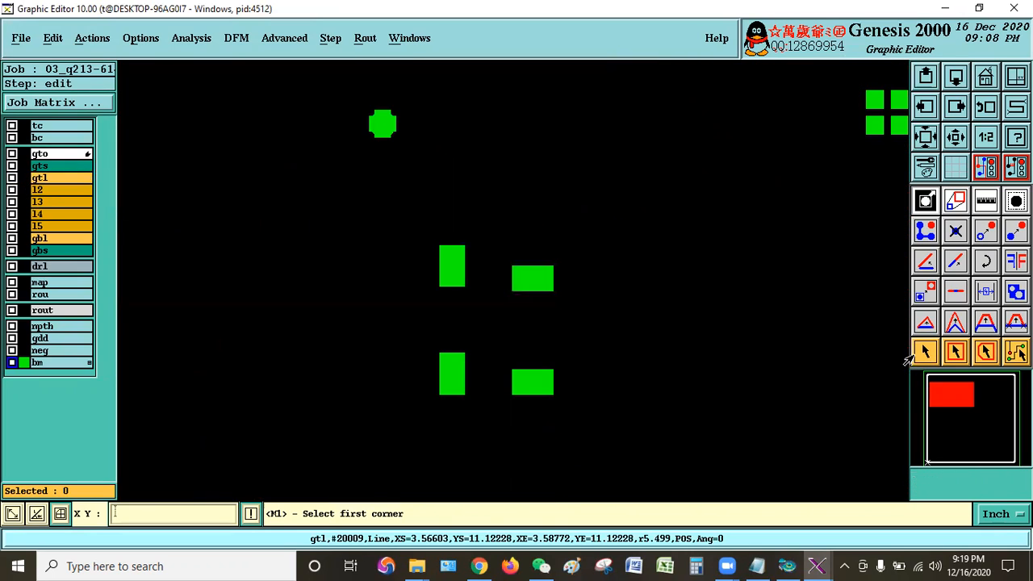
Check the feature type of one rectangular bm surface, highlight the bm layer name in item 03 in Notepad, and clear the selection
click(924, 353)
click(536, 285)
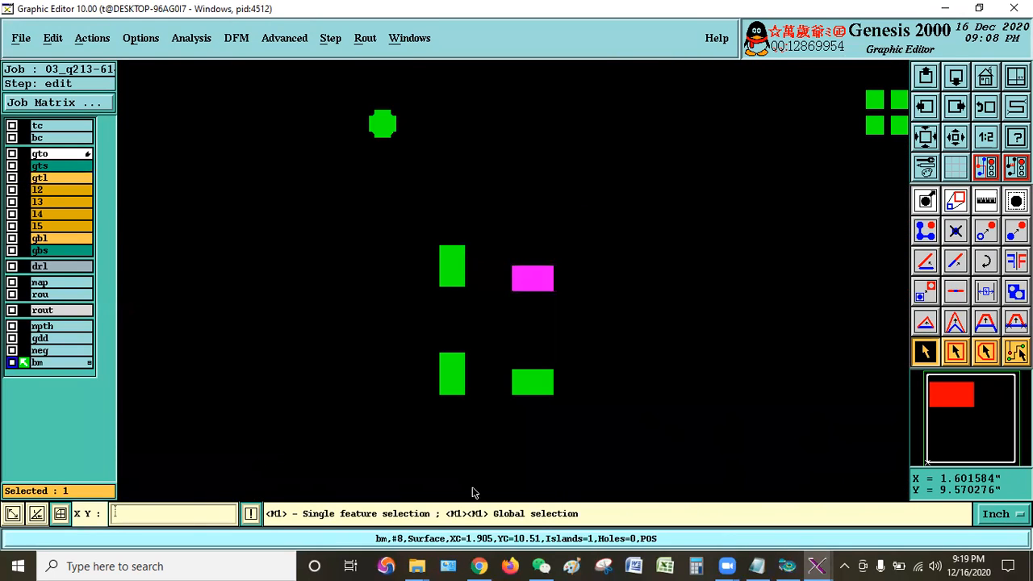
click(757, 565)
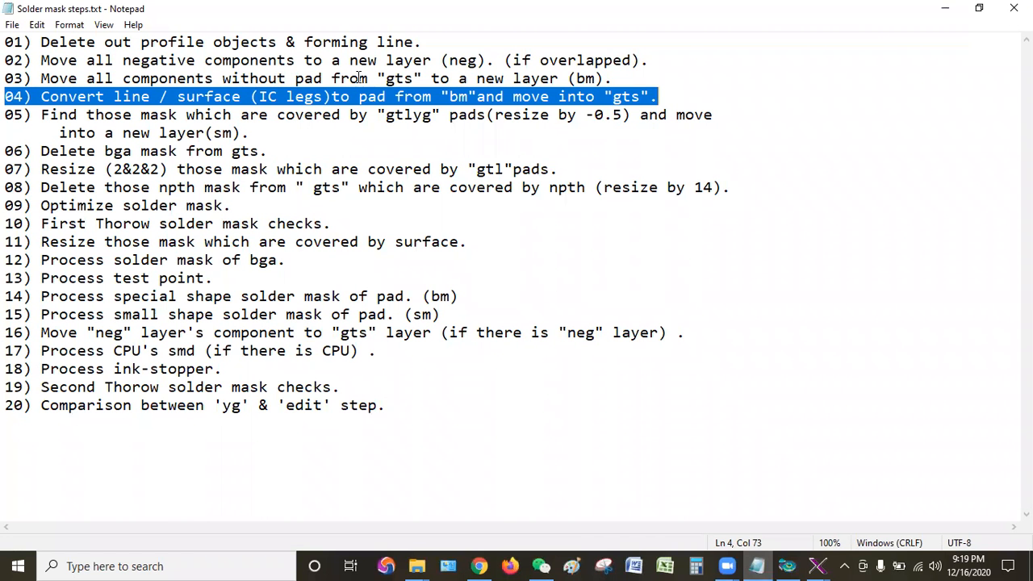
drag(603, 78, 550, 78)
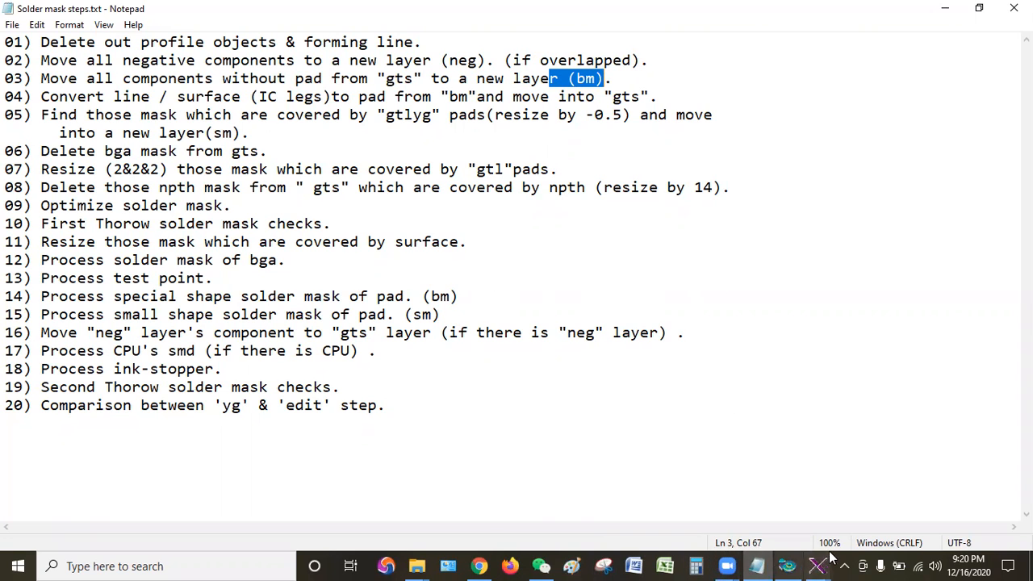
mouse_move(817, 566)
click(946, 513)
click(744, 301)
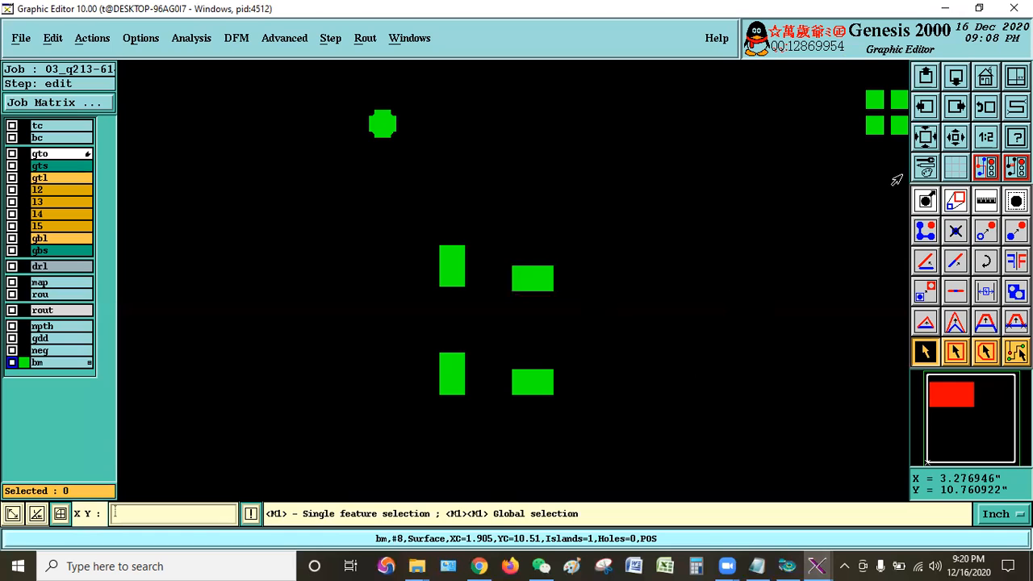
Display gtl with bm around the IC with four square surfaces and the single oval leg pad on bm
click(936, 136)
right_click(607, 283)
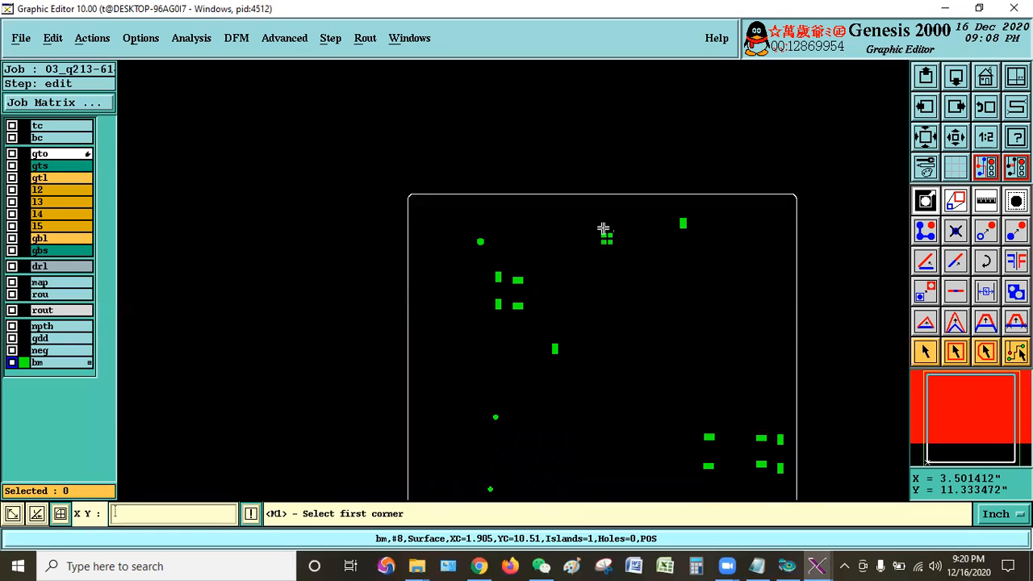
click(563, 228)
click(695, 294)
click(289, 71)
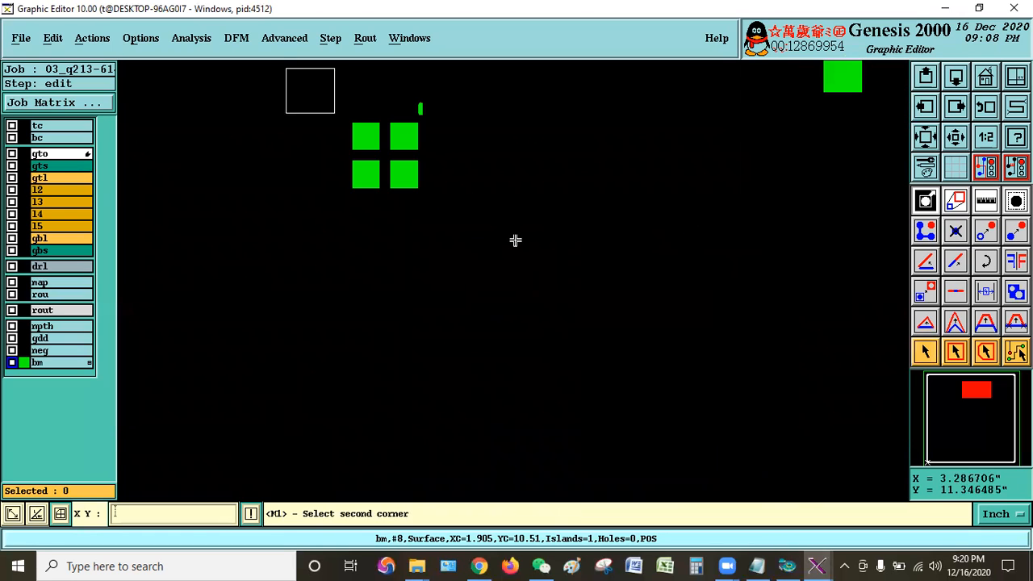
click(514, 237)
click(24, 179)
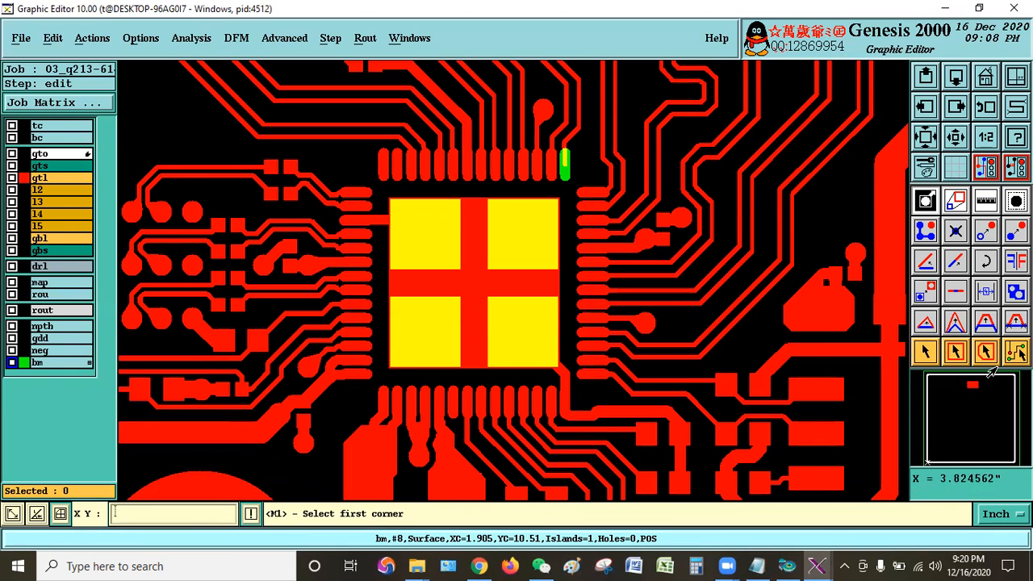
Select the single oval leg pad on bm at the end of the IC's upper leg row
click(927, 351)
click(569, 174)
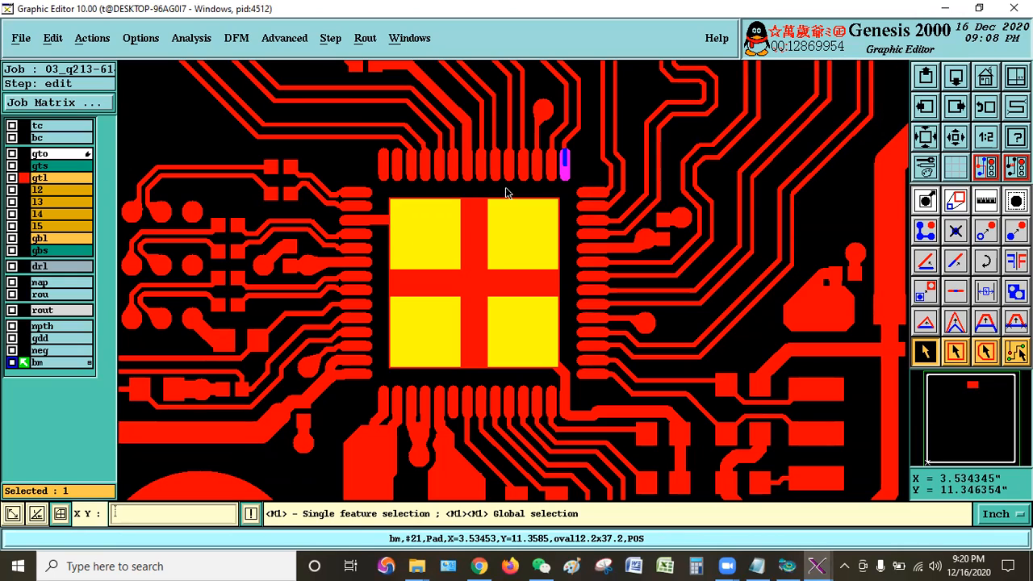
Try Contour to Pad on the selected leg with tolerance 0.1 ml, minimum size 100 ml and maximum size 500 ml
click(52, 38)
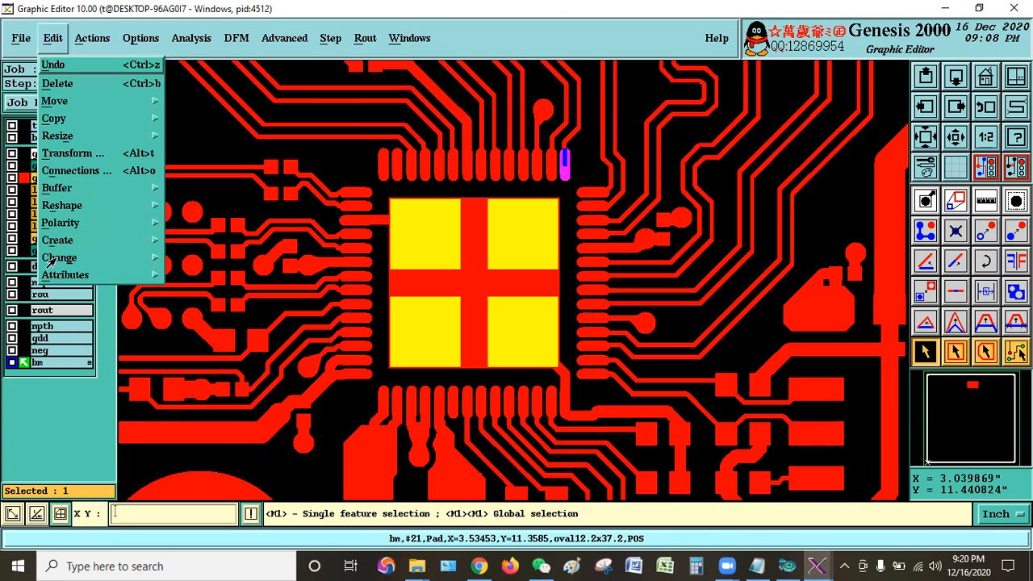
mouse_move(81, 207)
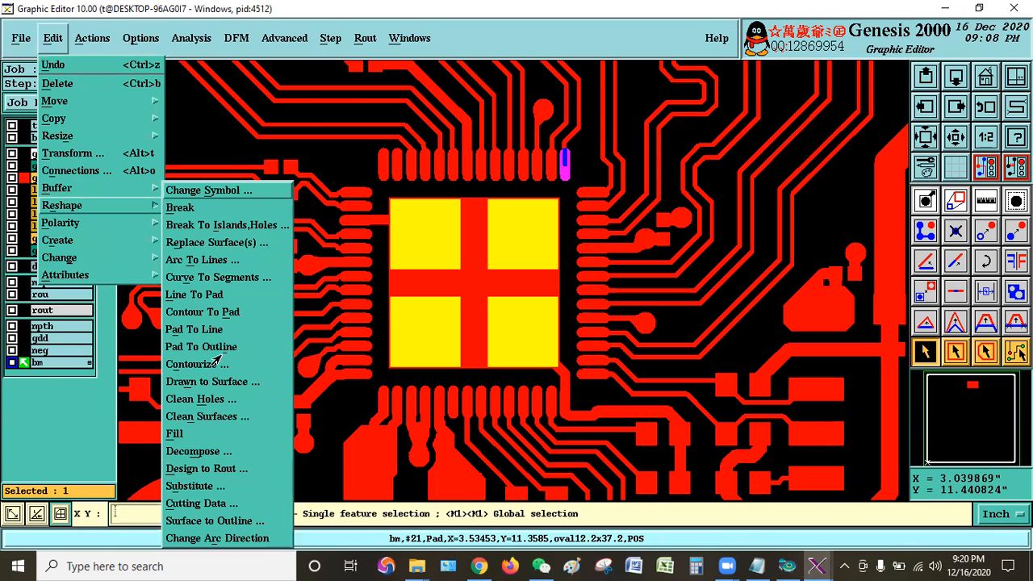
click(202, 312)
click(106, 57)
click(249, 61)
click(119, 60)
text(0.1)
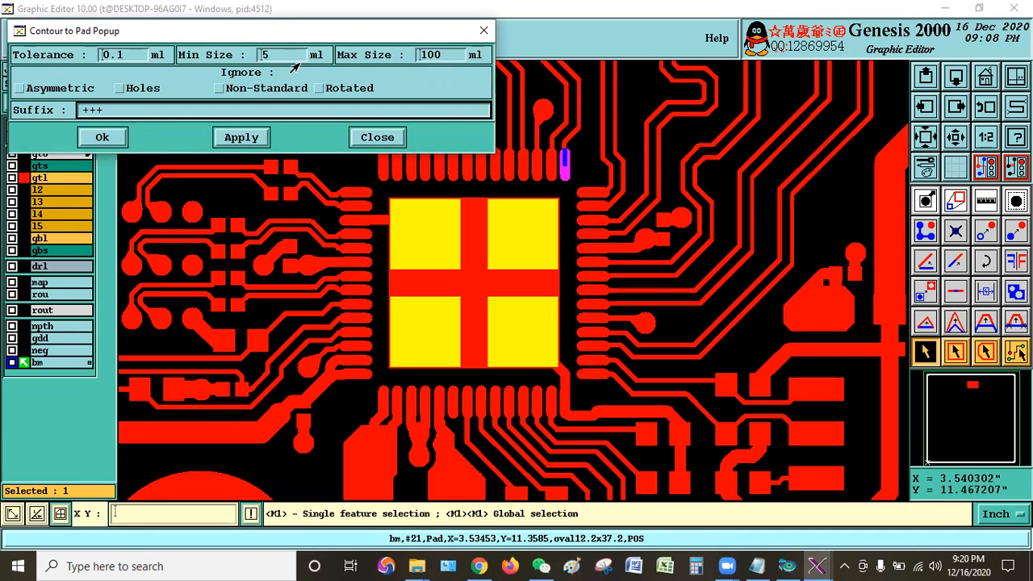
double_click(432, 55)
text(500)
double_click(286, 58)
text(100)
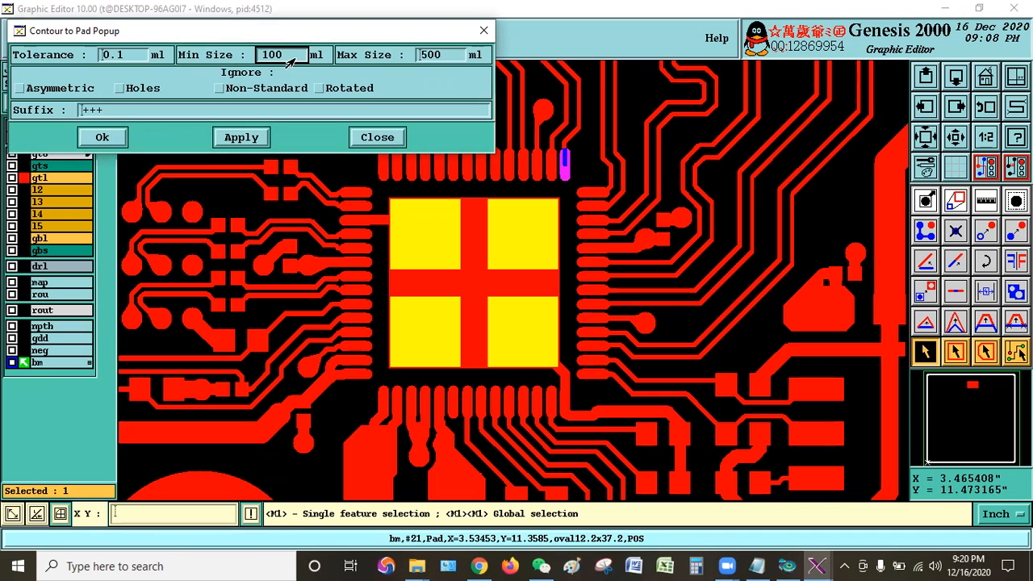
click(246, 139)
click(255, 143)
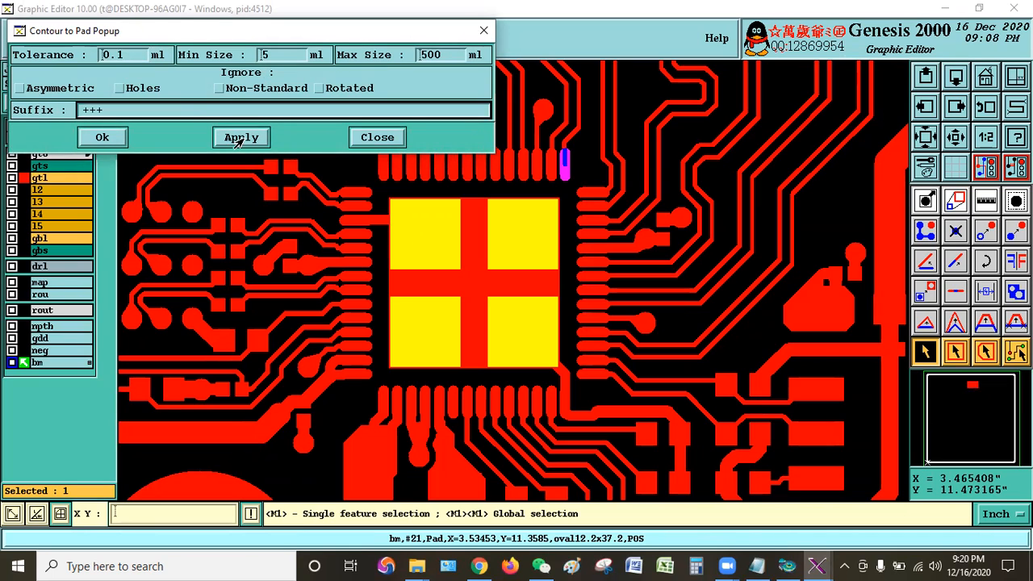
Set the Contour to Pad minimum size to 5 ml and close the popup without converting anything
drag(362, 38, 244, 149)
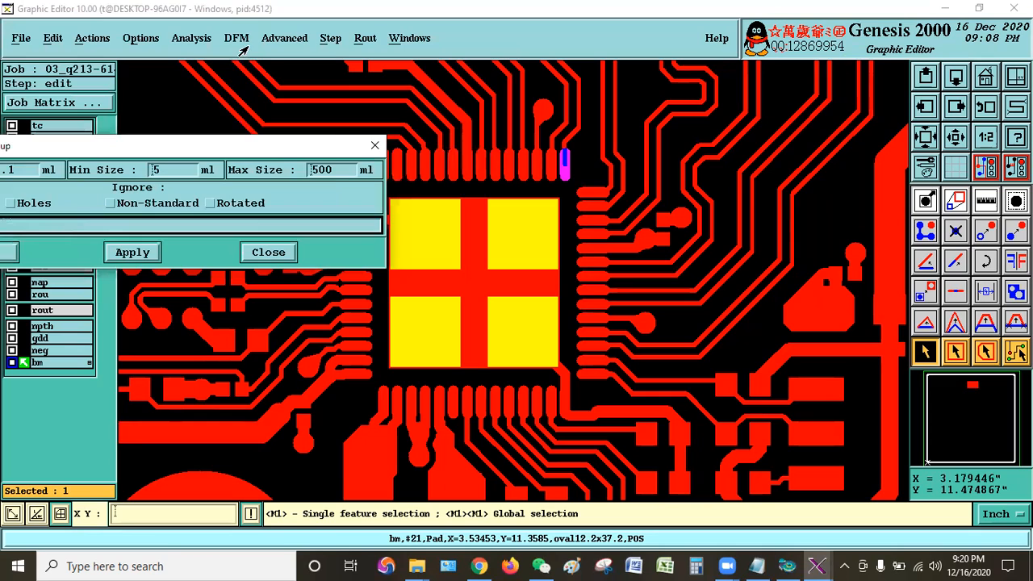
click(237, 40)
mouse_move(305, 67)
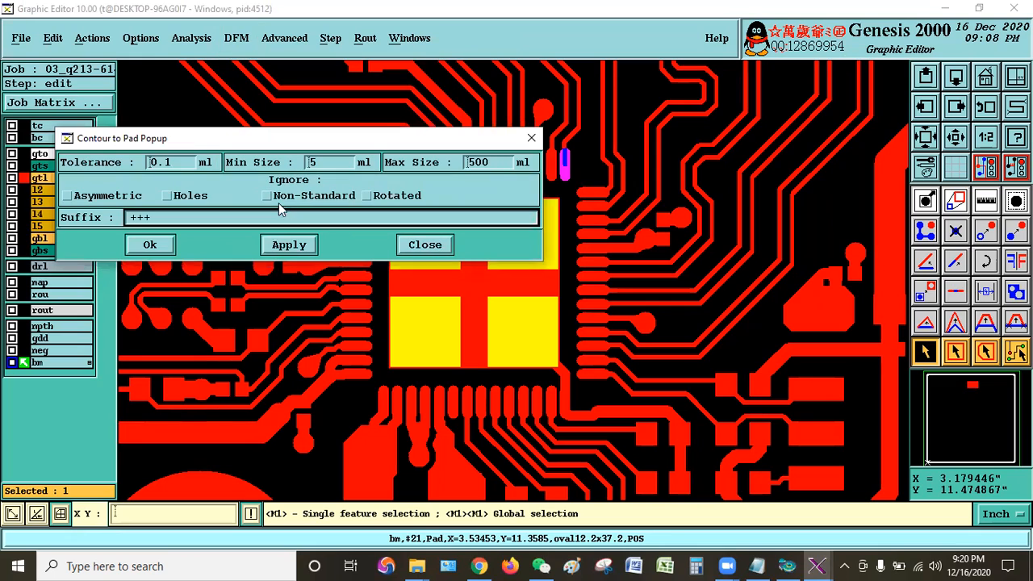
click(171, 167)
click(316, 161)
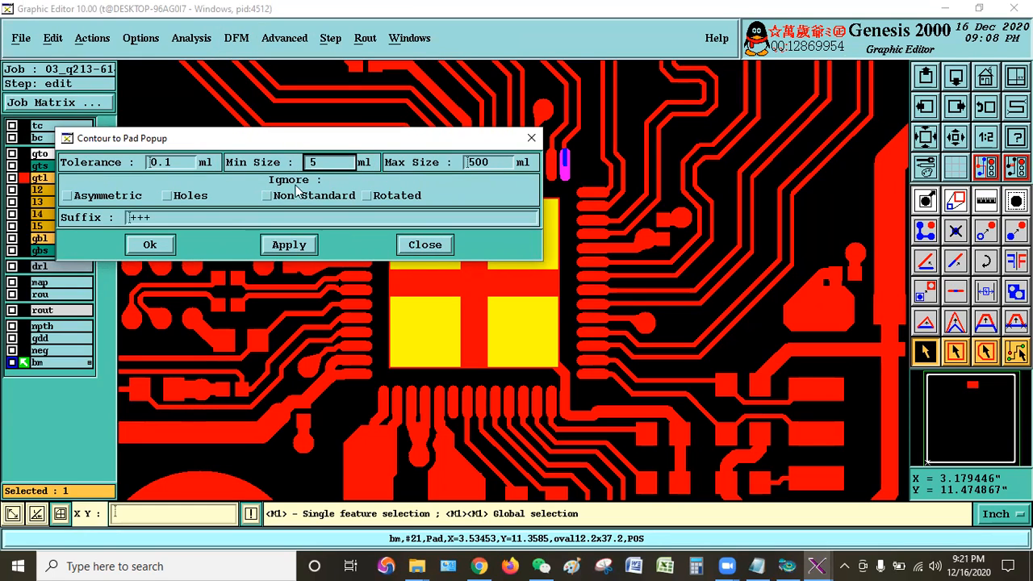
text(5)
click(441, 219)
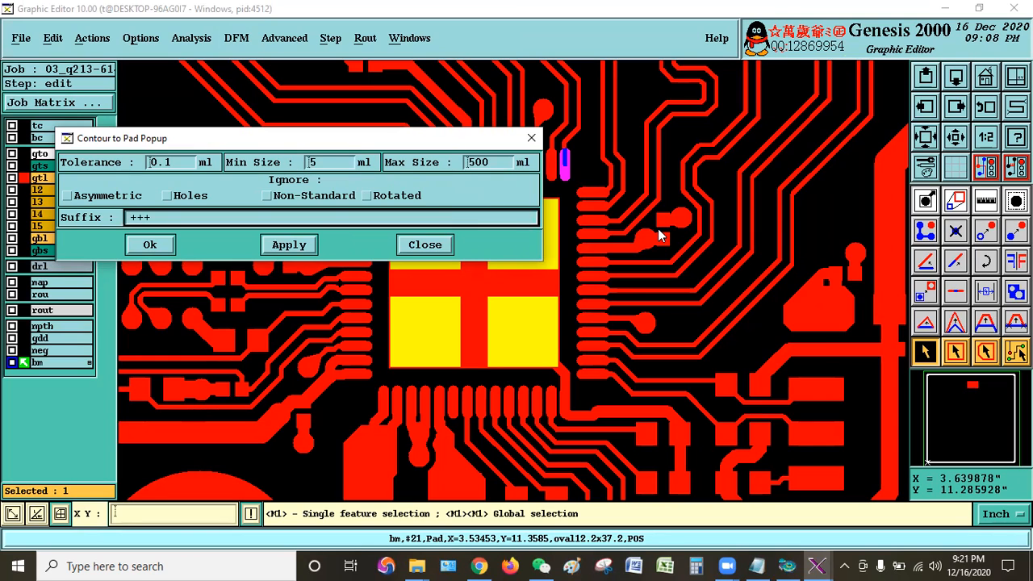
click(327, 165)
click(424, 245)
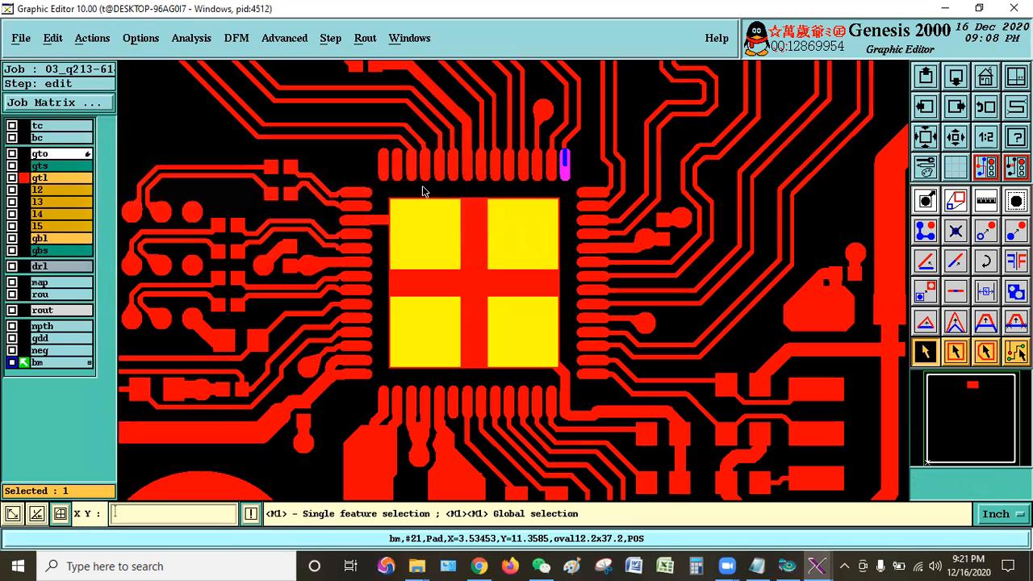
click(52, 38)
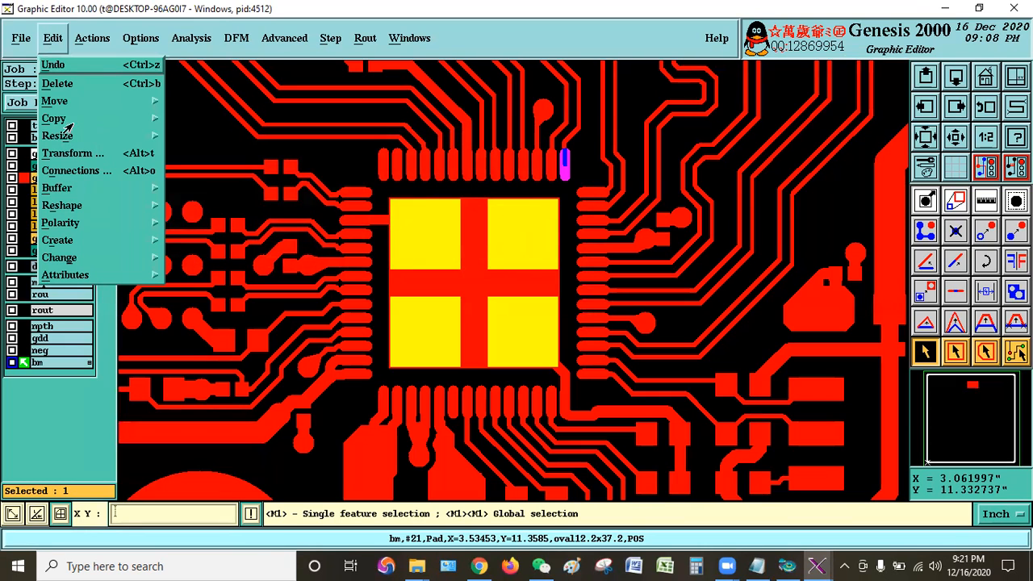
mouse_move(65, 101)
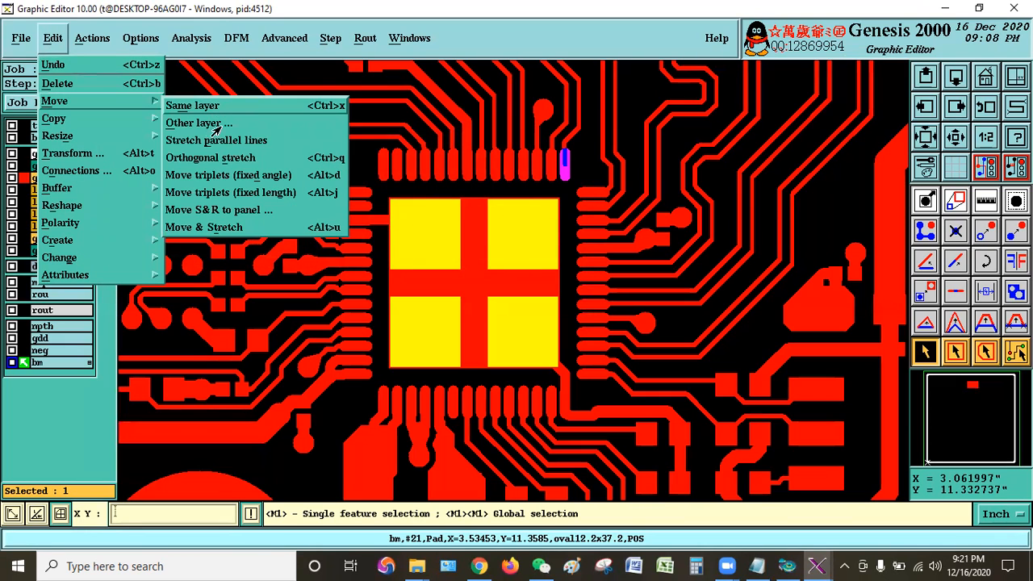
click(212, 125)
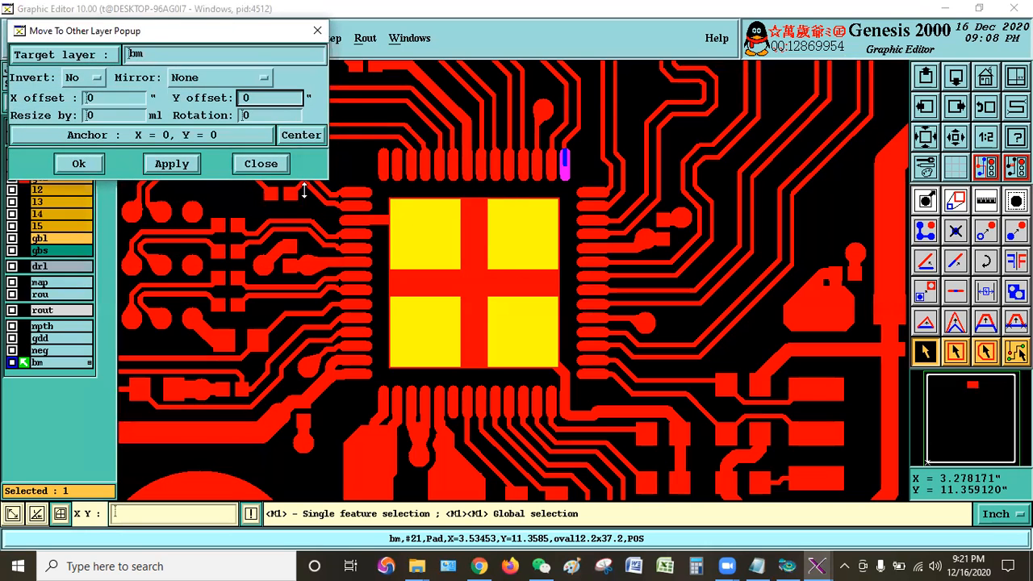
click(269, 165)
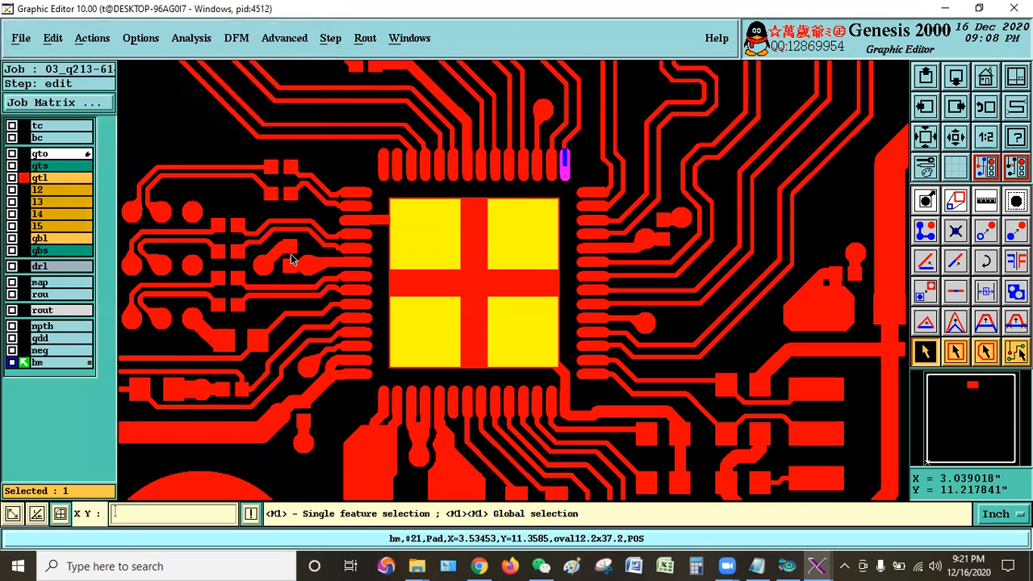
Move the selected oval leg pad from bm to another layer, choosing gtl as the target layer
click(52, 38)
mouse_move(68, 103)
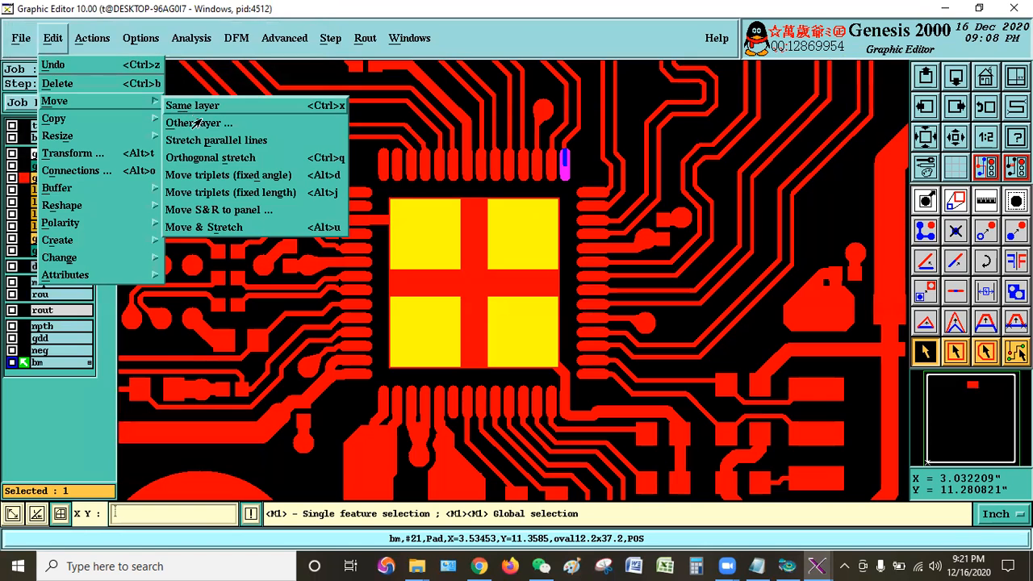
click(186, 121)
click(87, 55)
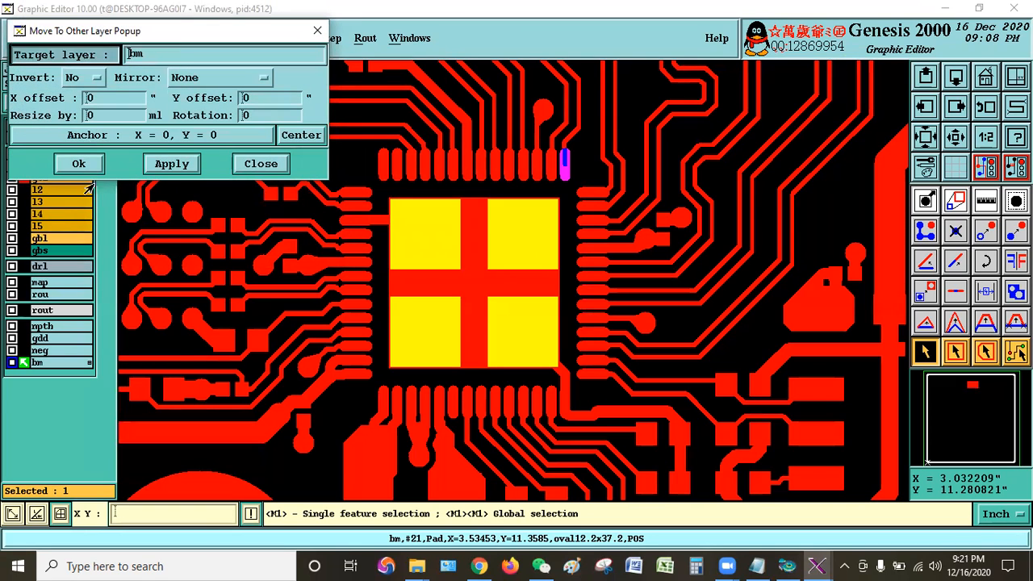
double_click(31, 151)
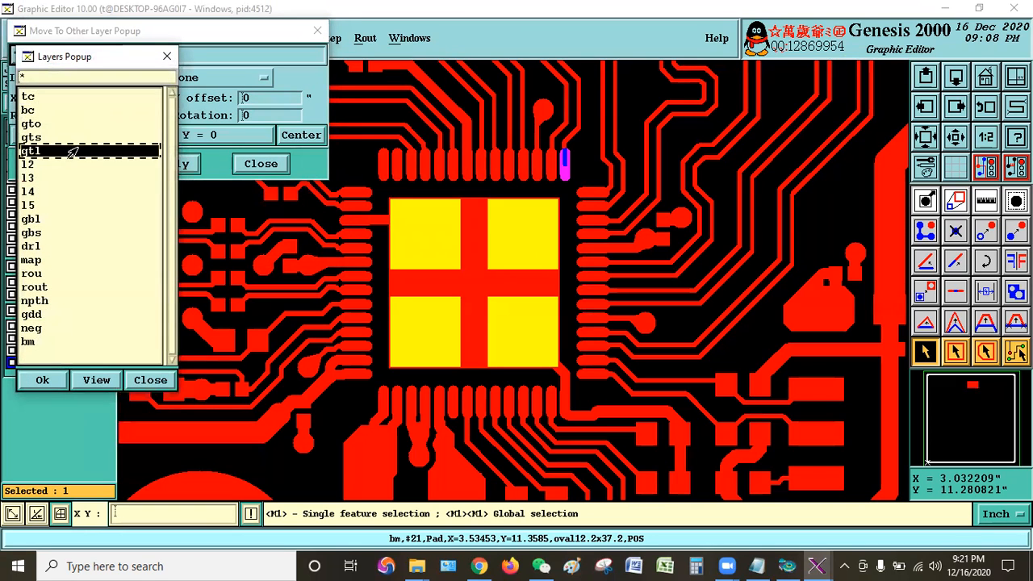
click(77, 164)
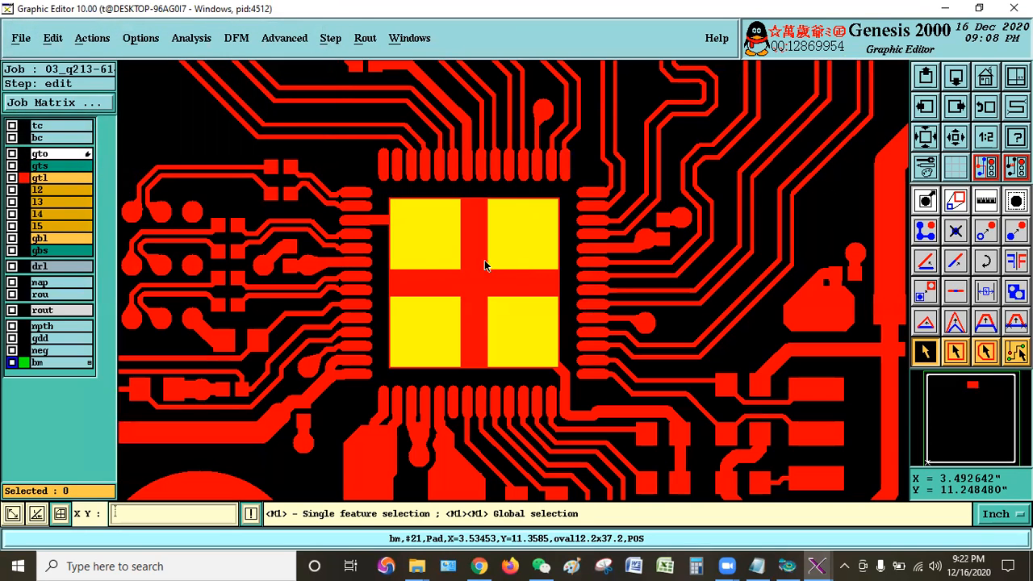
Review items 03 and 04 of the solder mask steps in Notepad, highlighting the item on converting IC legs to pads
click(757, 565)
click(292, 153)
drag(14, 96, 539, 97)
drag(661, 77, 671, 97)
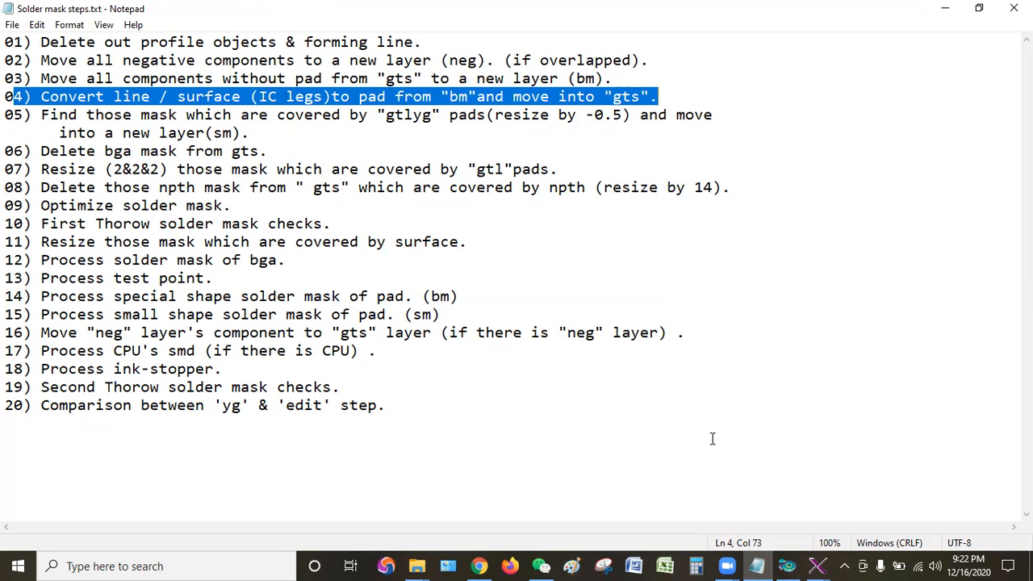
click(787, 566)
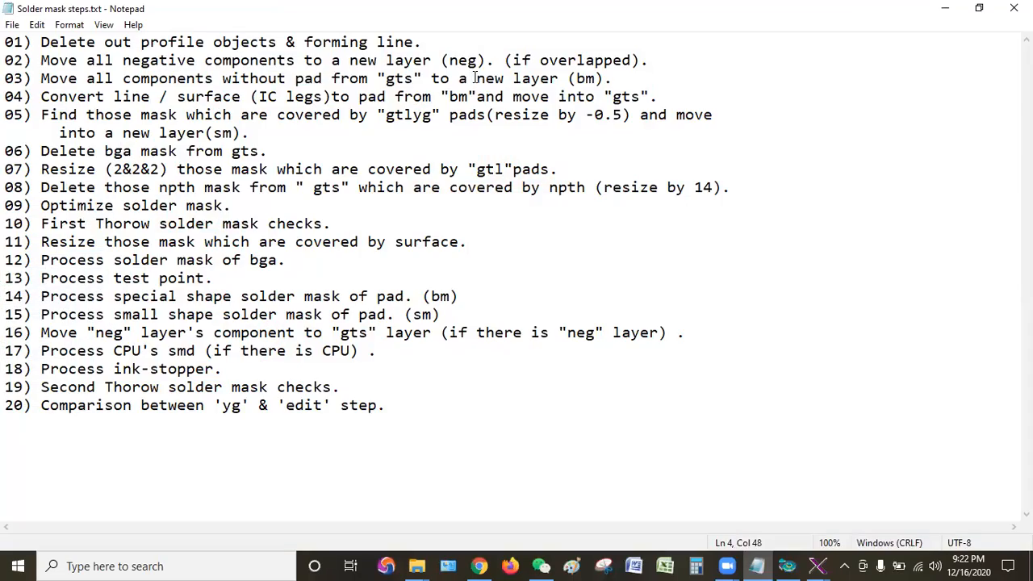
drag(501, 78, 304, 79)
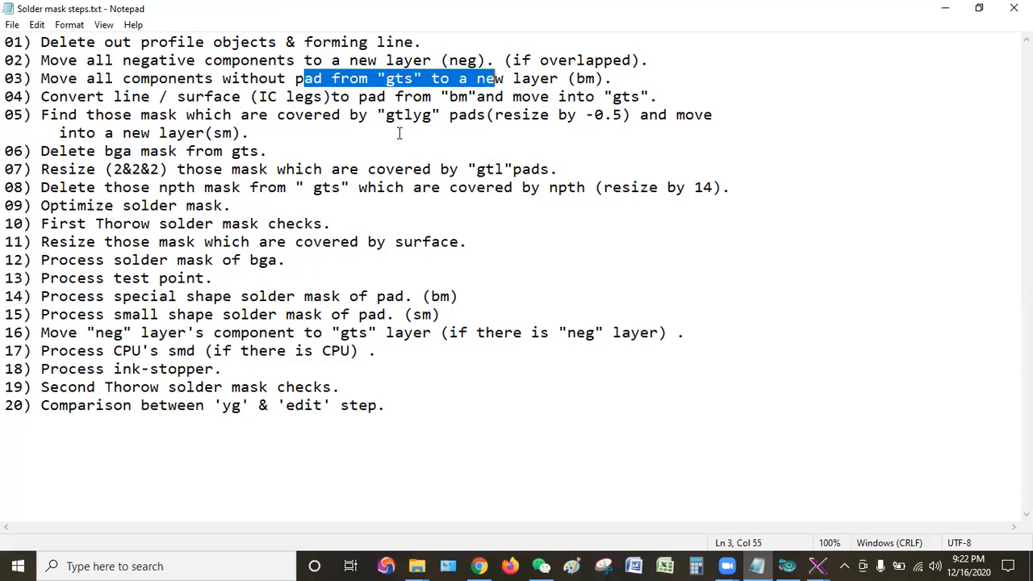
click(425, 147)
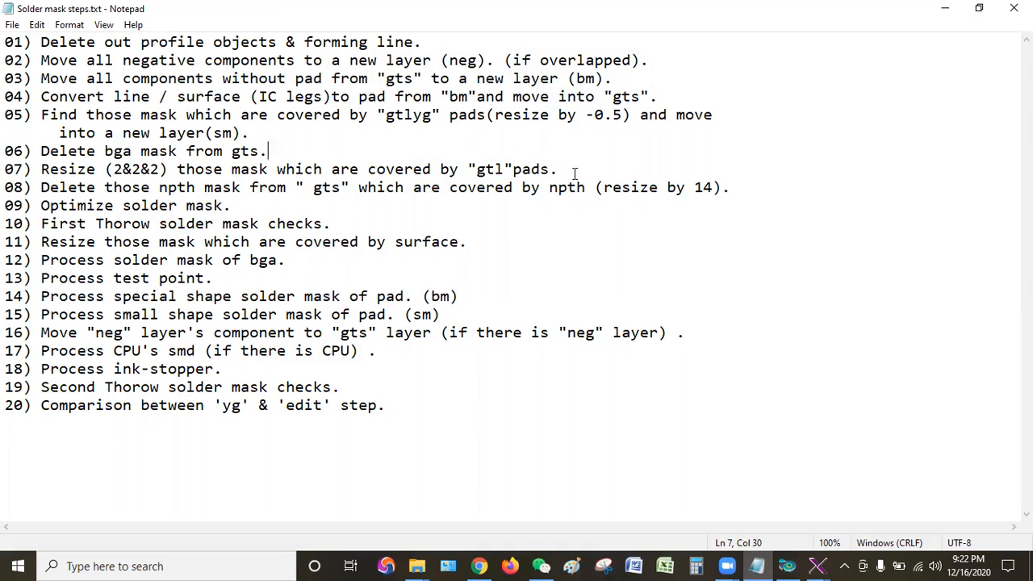
drag(6, 97, 727, 105)
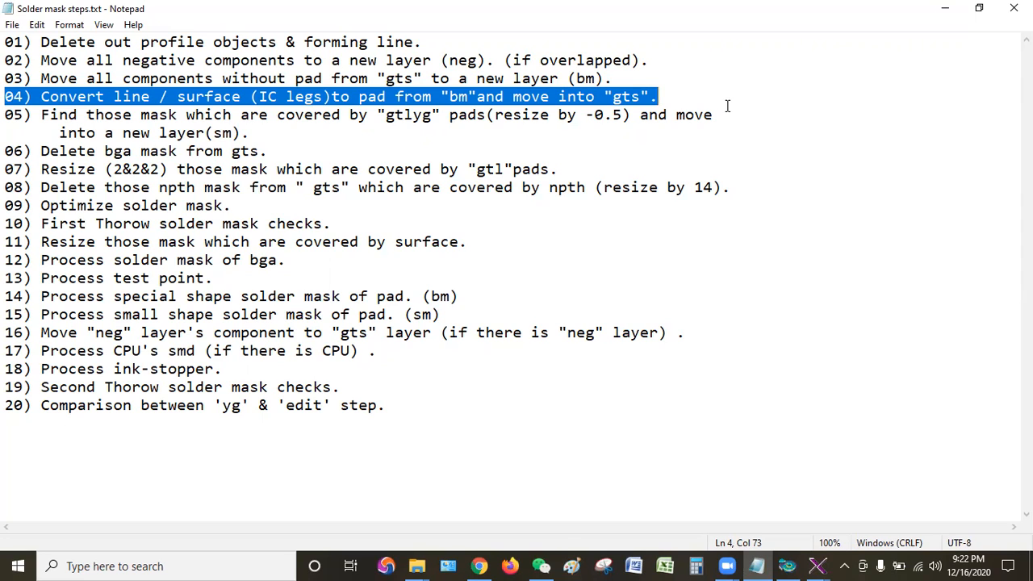
Highlight item 05 and its "gtlyg" pads resize reference in the solder mask steps, and return to Graphic Editor
click(355, 126)
drag(7, 115, 683, 145)
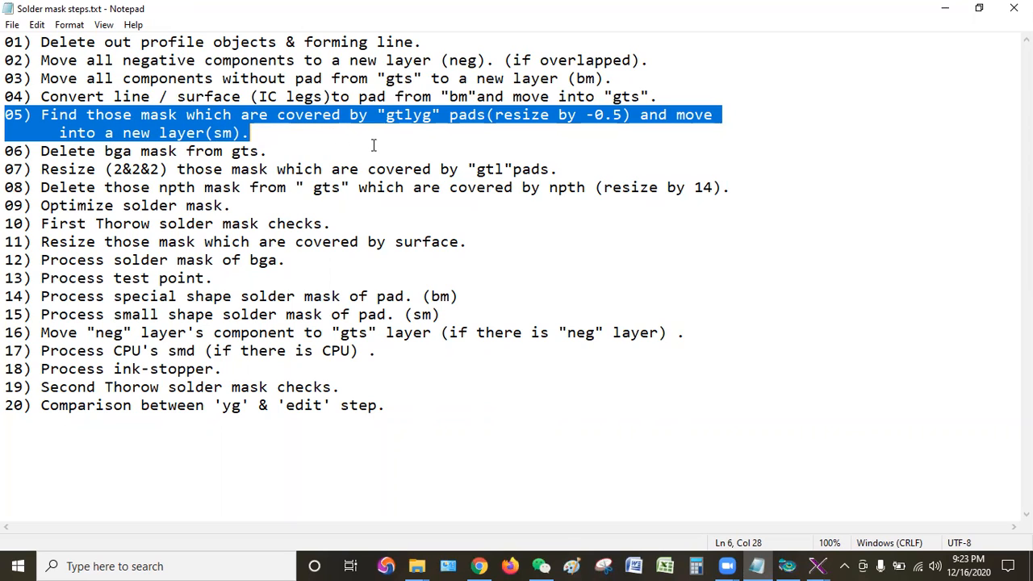
drag(377, 115, 550, 115)
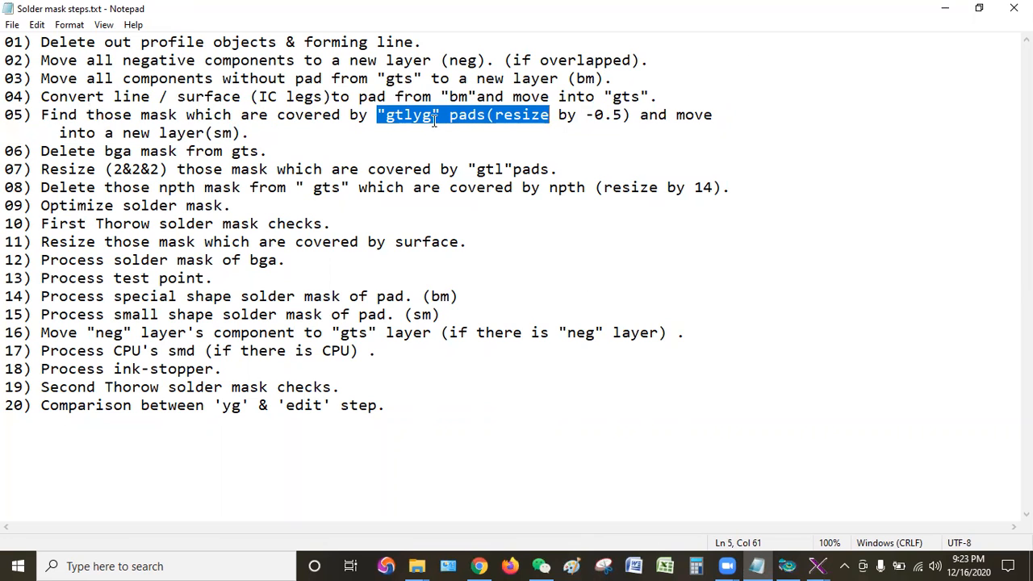
click(932, 6)
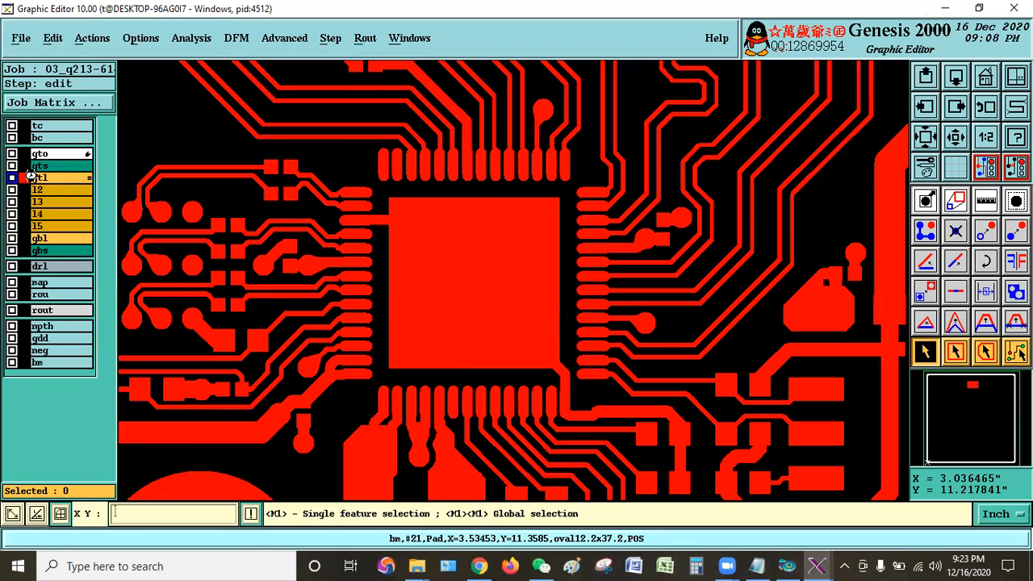
Copy layer gtl from step yg into a new layer named gtlyg
right_click(32, 177)
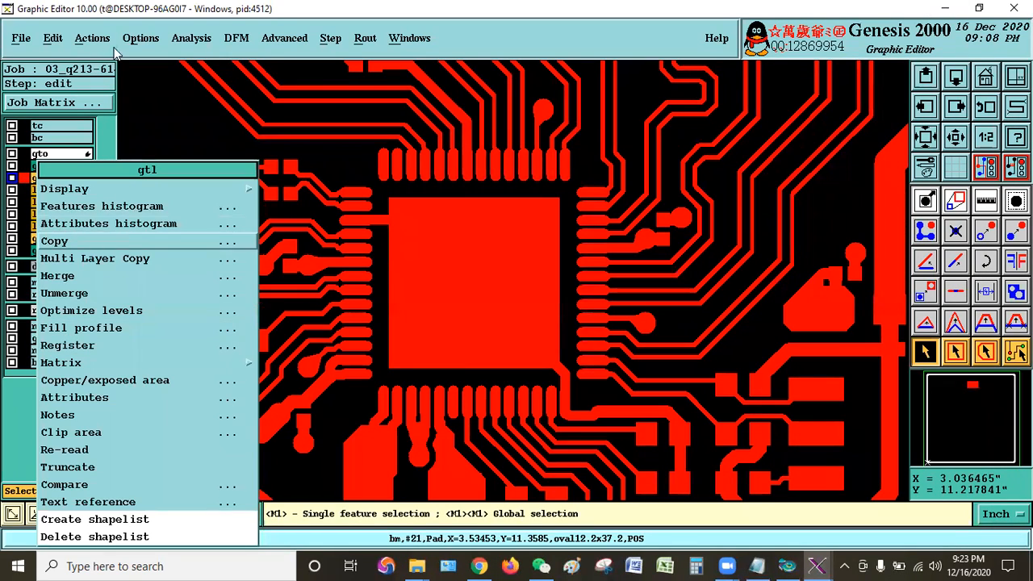
click(54, 241)
click(121, 89)
double_click(101, 159)
click(133, 112)
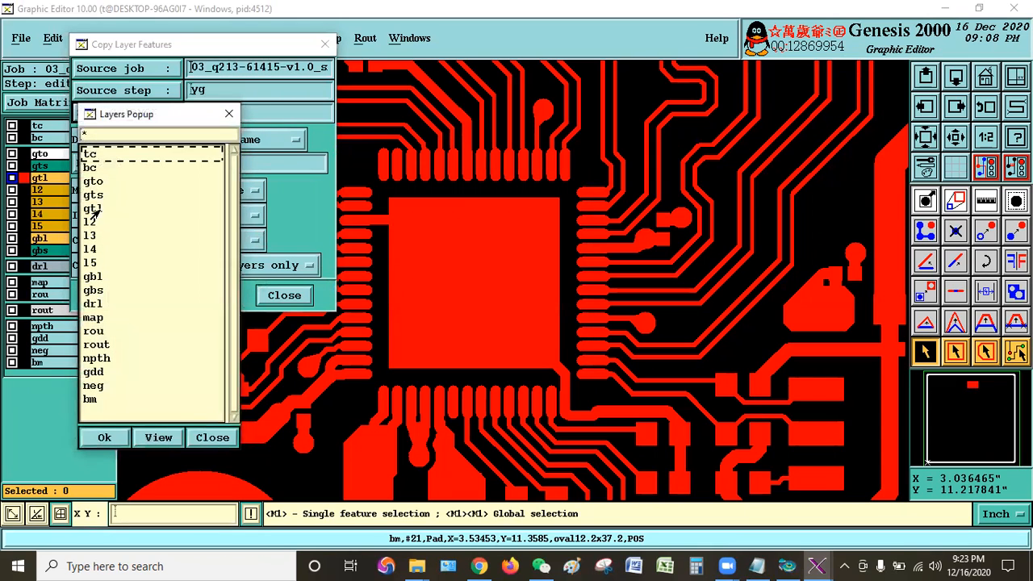
double_click(94, 208)
text(yg)
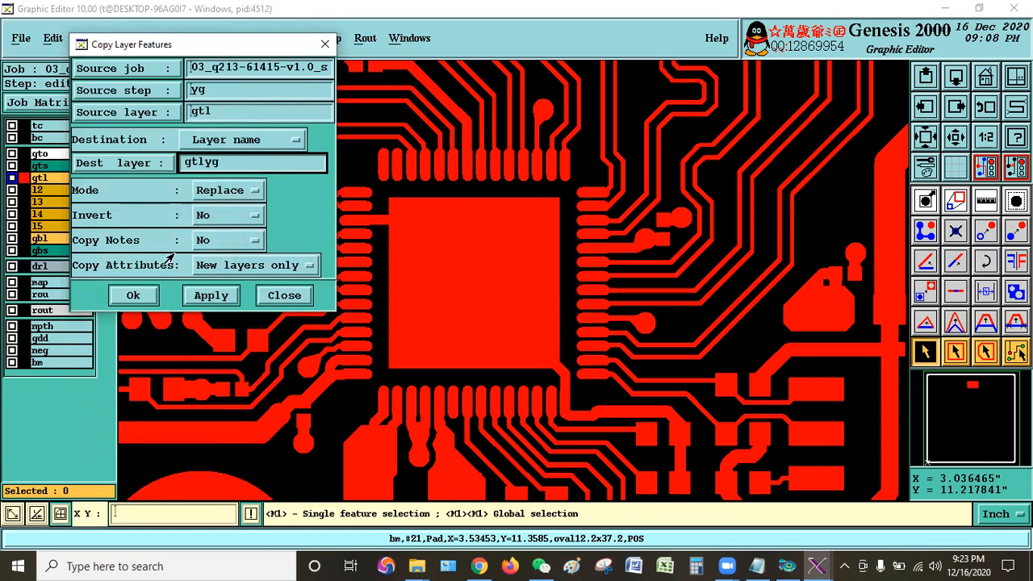
click(133, 294)
click(394, 331)
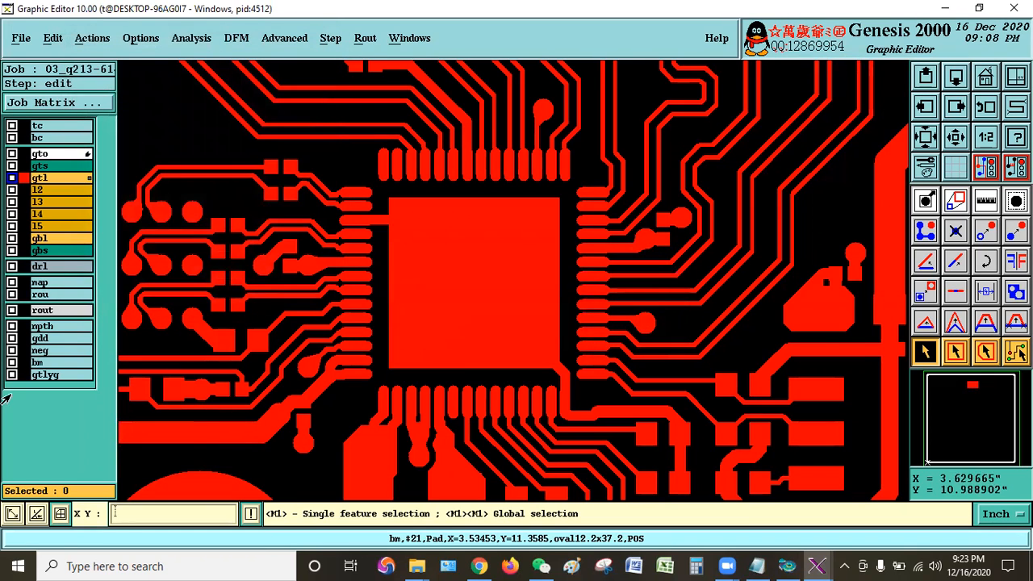
Hide gtl and display gtlyg alone as the work layer, showing the whole board
click(38, 178)
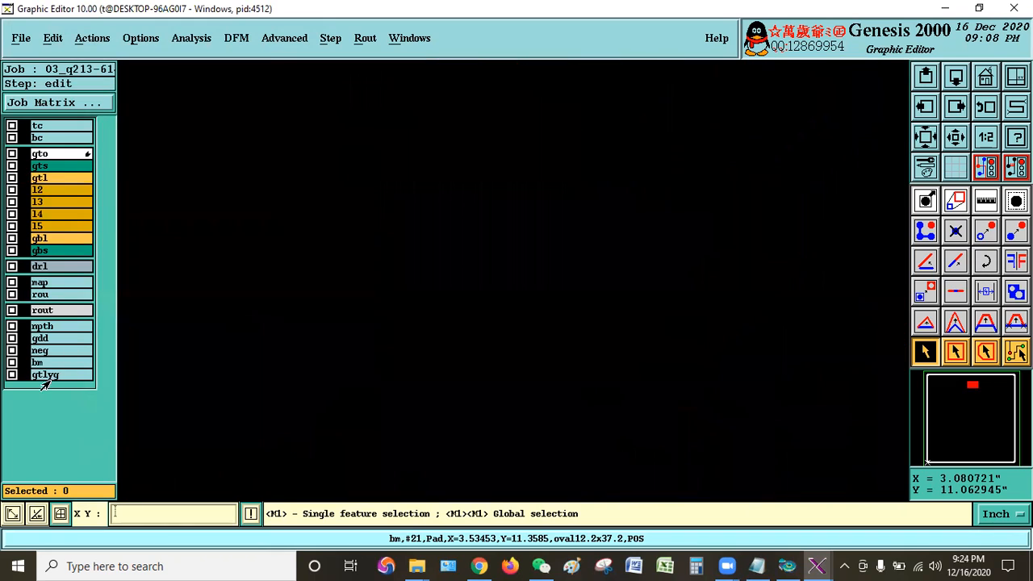
click(77, 375)
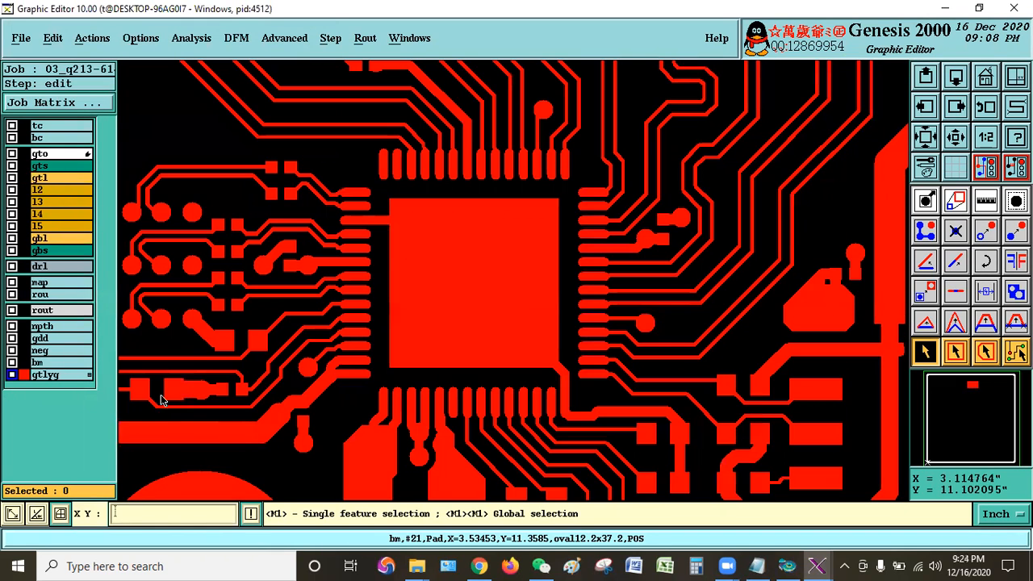
click(979, 69)
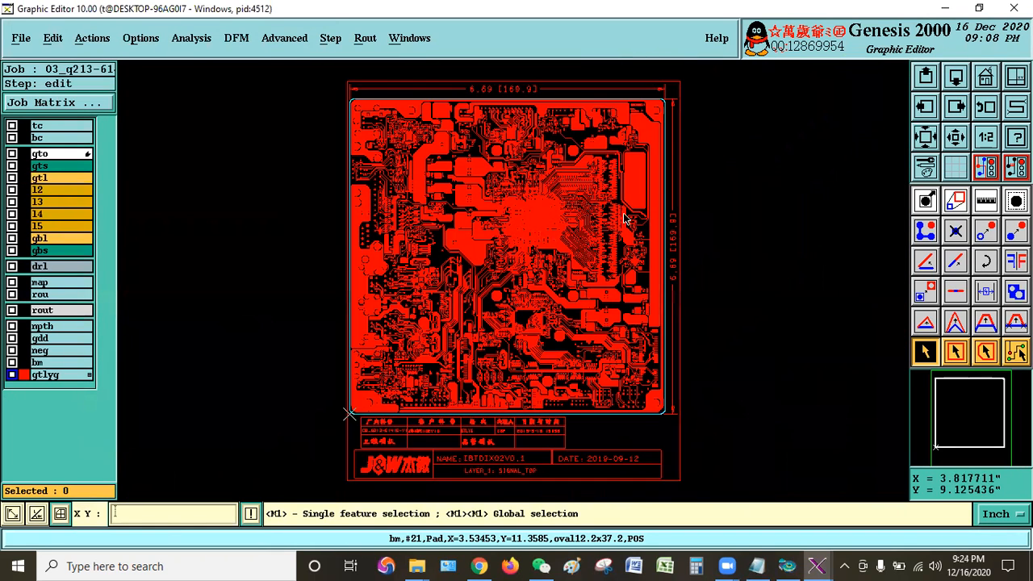
Filter the gtlyg features lying out of profile, select them and delete them, leaving only the board area
click(1015, 137)
click(908, 257)
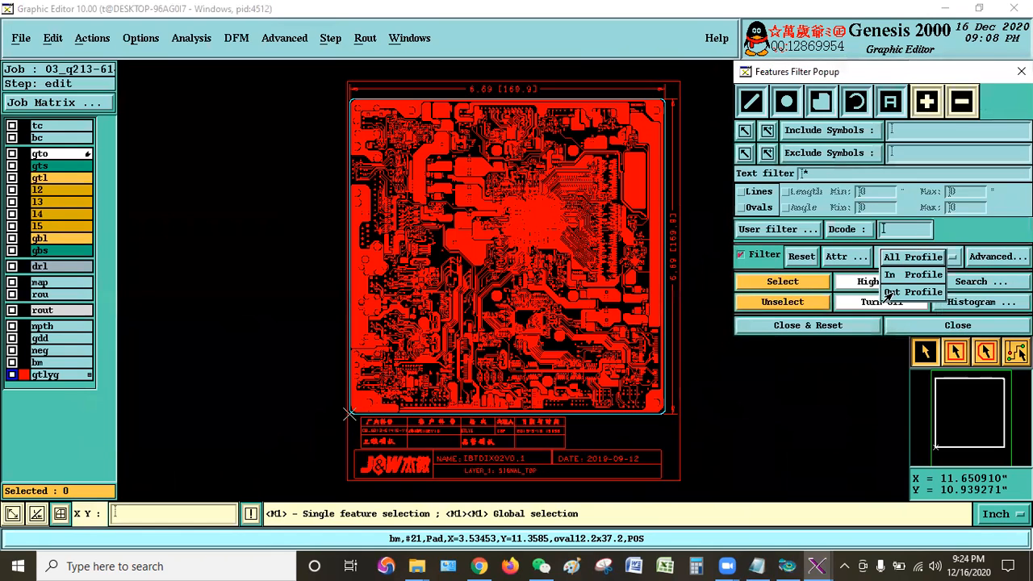
click(761, 284)
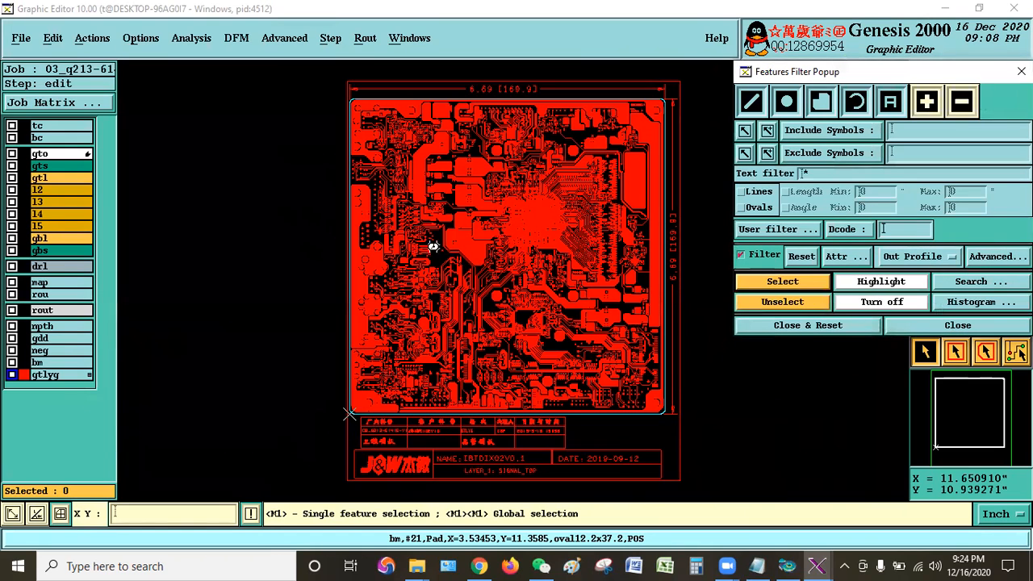
click(53, 38)
click(53, 65)
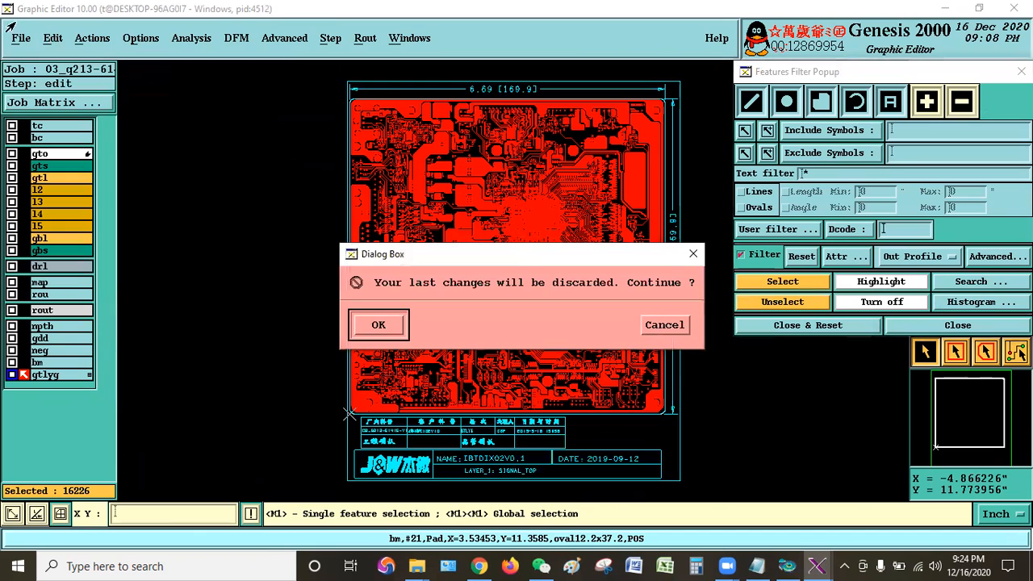
key(Return)
click(53, 38)
click(49, 81)
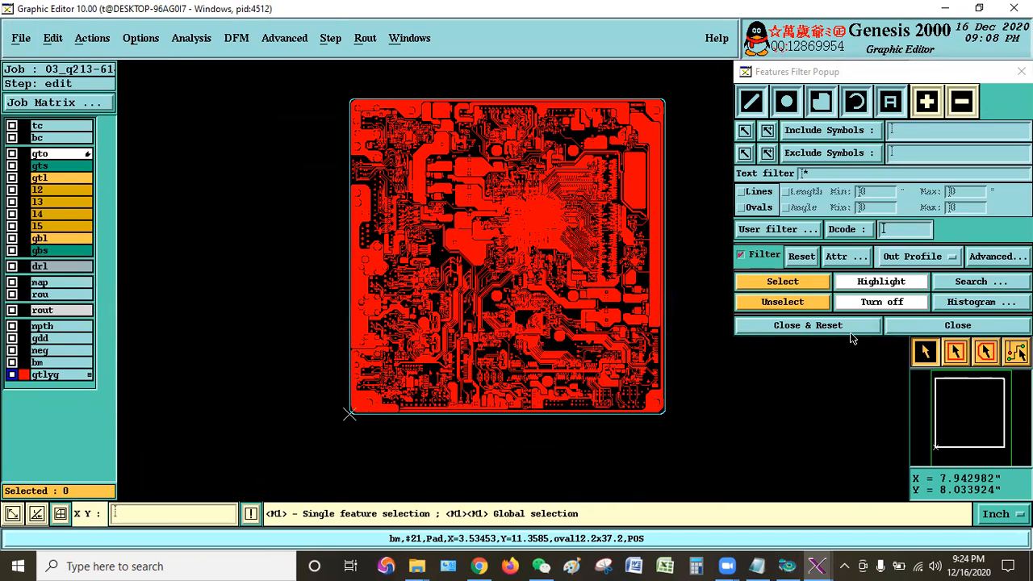
click(896, 325)
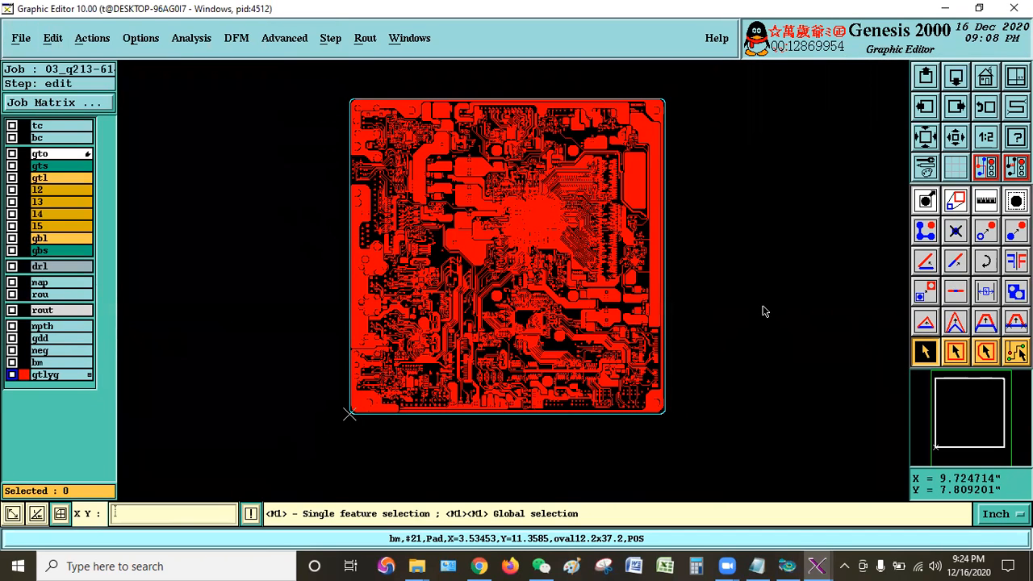
Restrict the features filter to pads only and select all pads on gtlyg
click(761, 559)
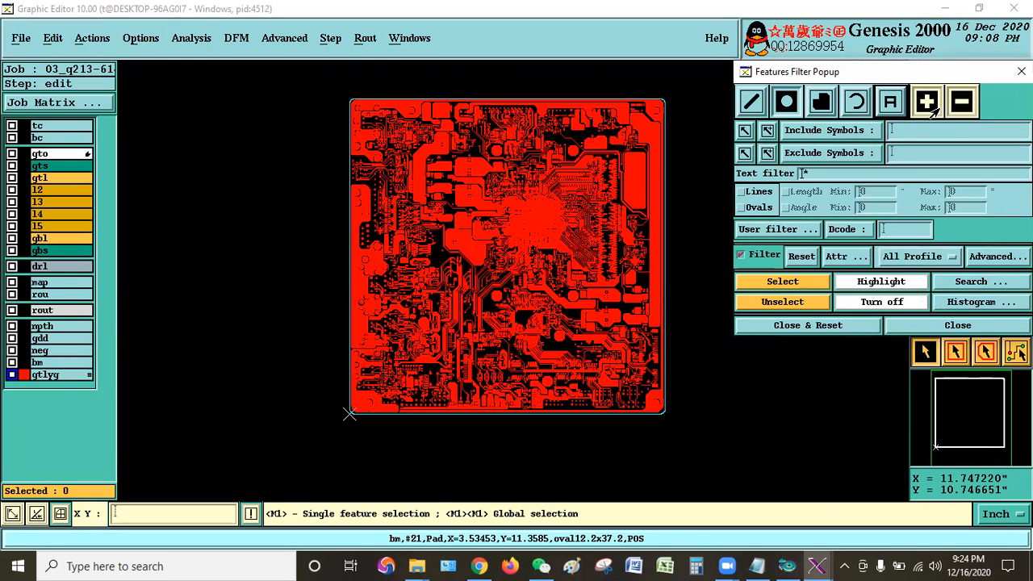
drag(818, 66, 811, 66)
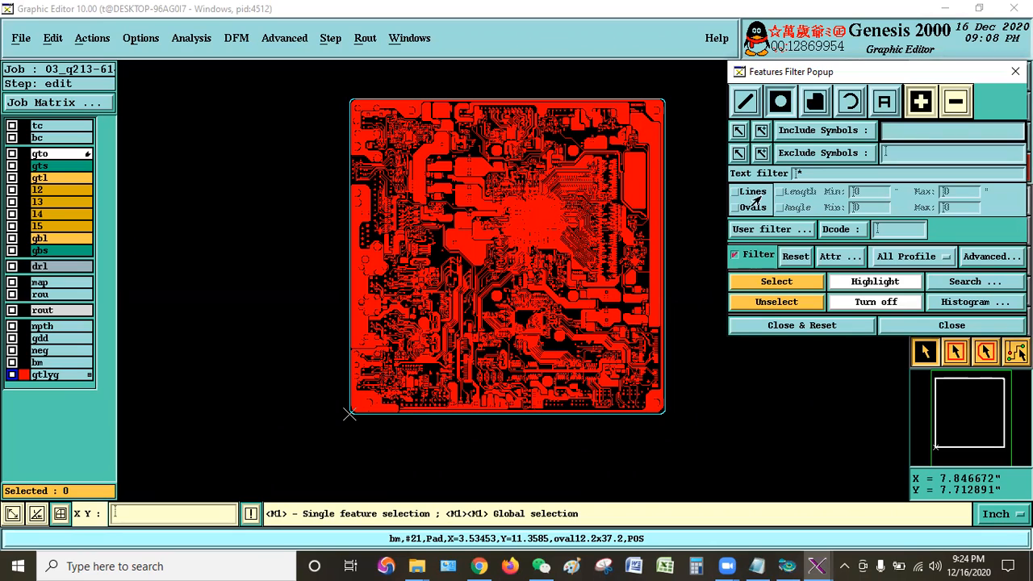
click(783, 281)
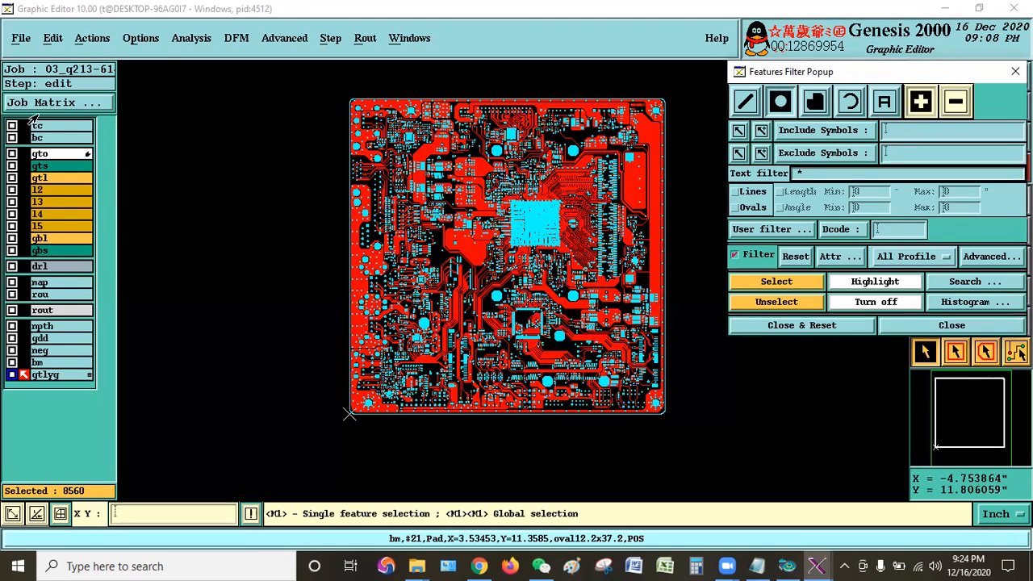
Begin copying the selected pads to another layer, with ygpad as the destination layer name
click(53, 38)
mouse_move(59, 121)
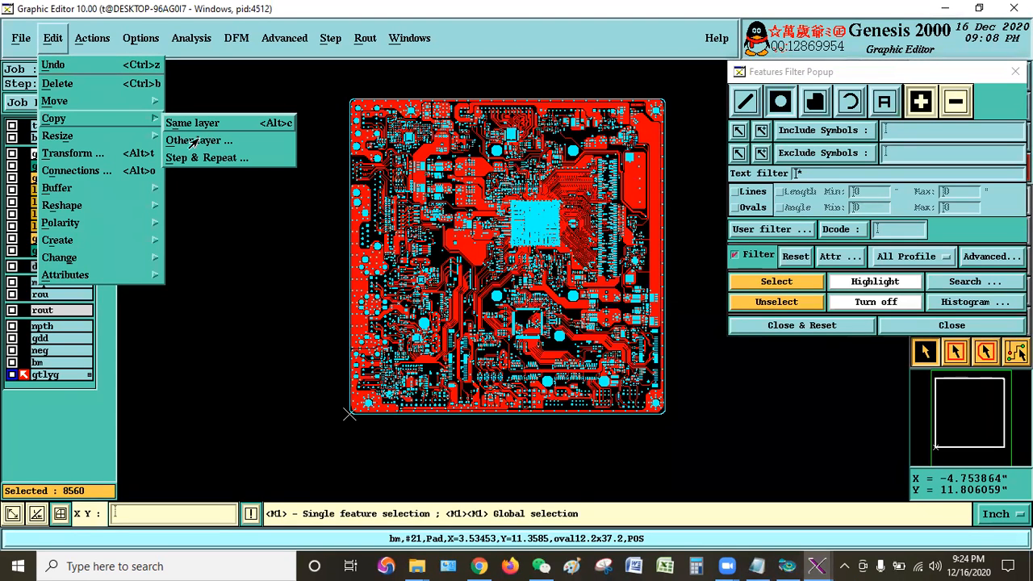
click(194, 141)
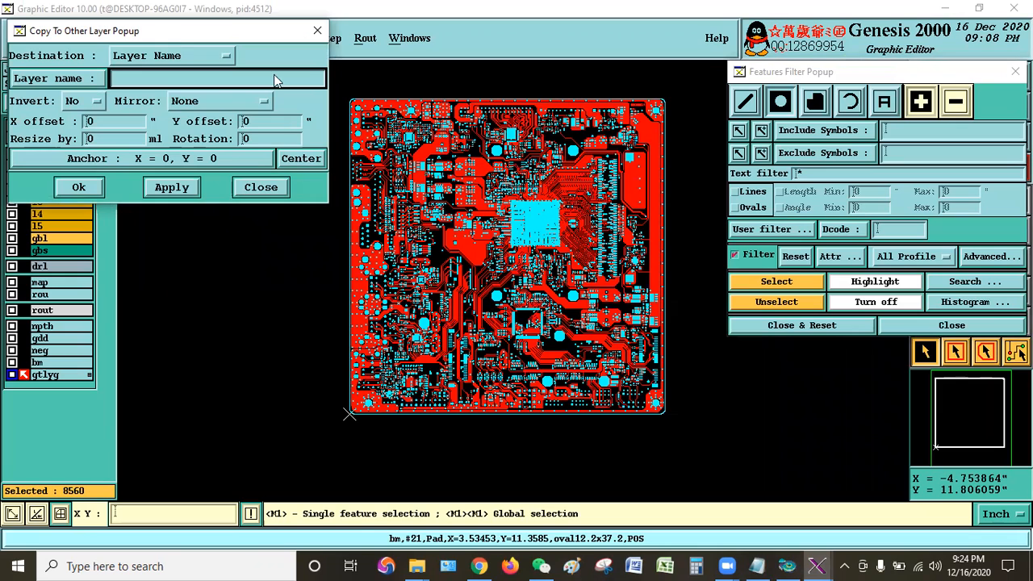
drag(198, 39, 311, 82)
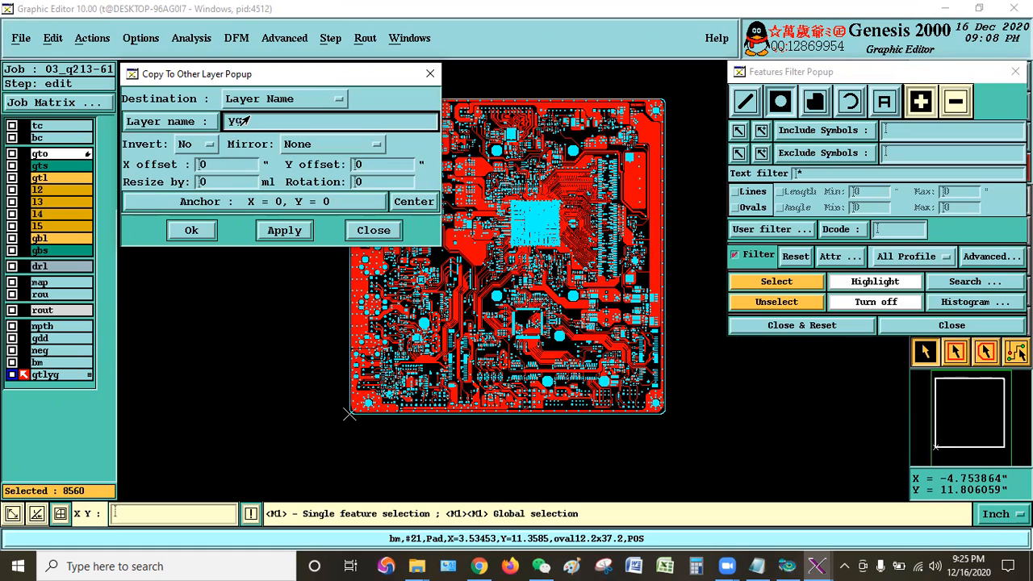
key(Return)
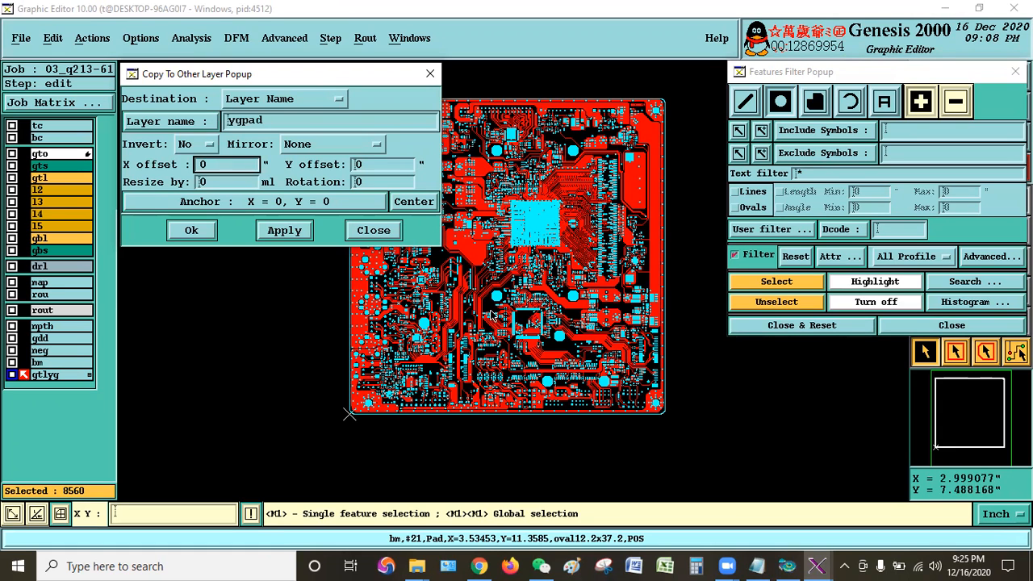
Highlight the "(resize by -0.5)" note of item 05 in the Notepad solder mask steps, and return to Graphic Editor
click(757, 566)
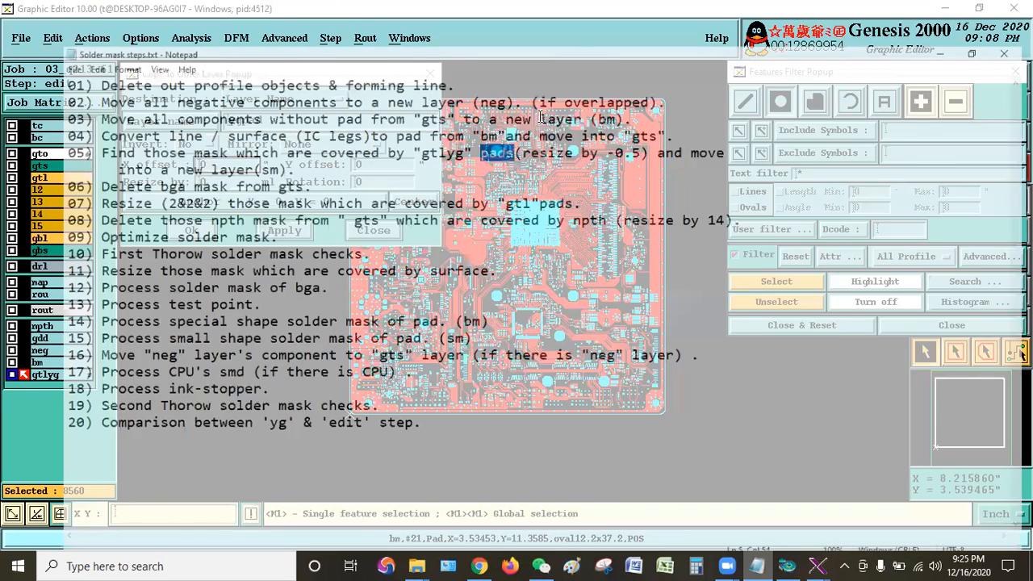
drag(487, 115, 630, 115)
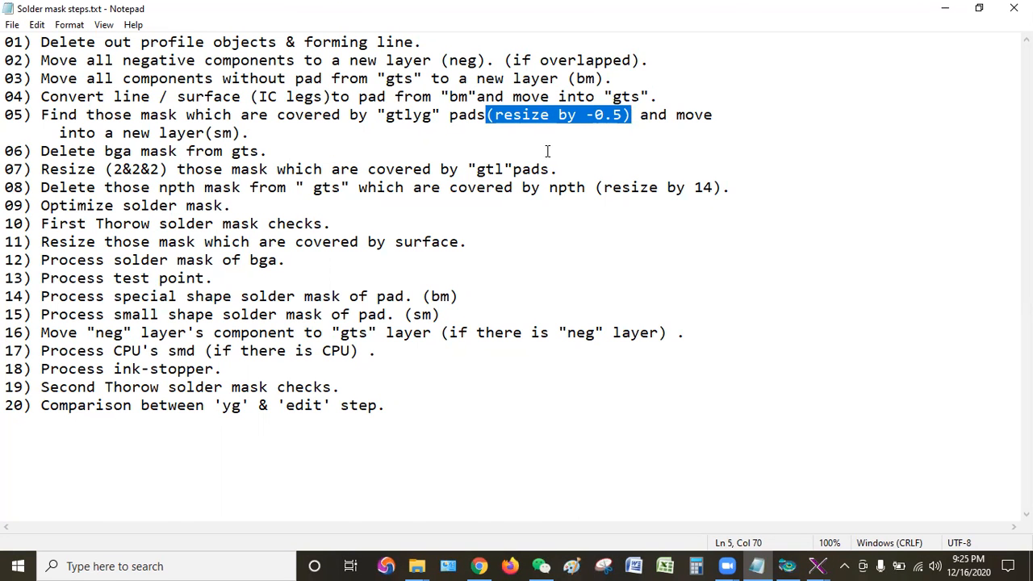
click(931, 3)
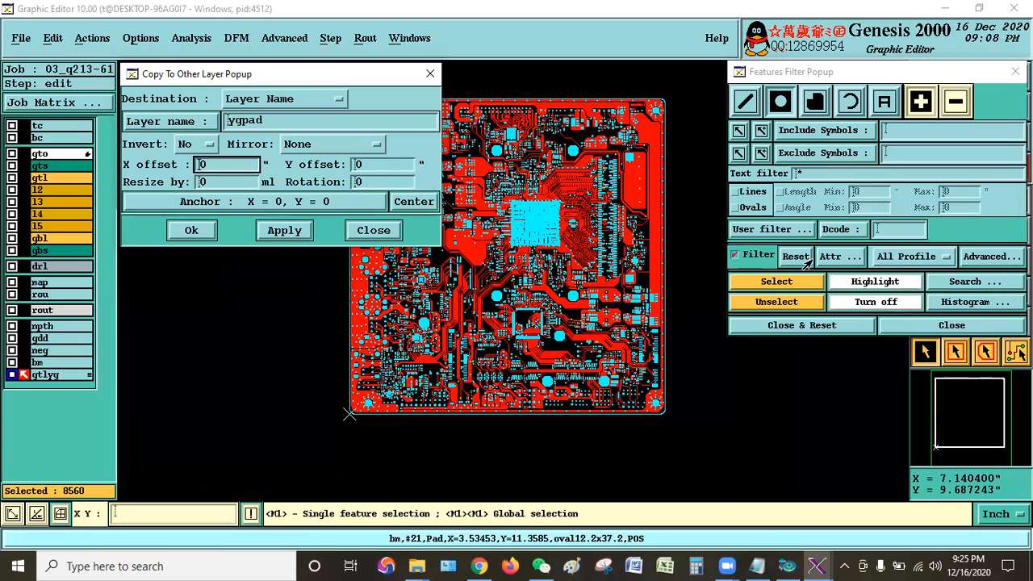
Set the copy's resize to -0.5 ml, create layer ygpad with the copied pads, and close the features filter
click(282, 121)
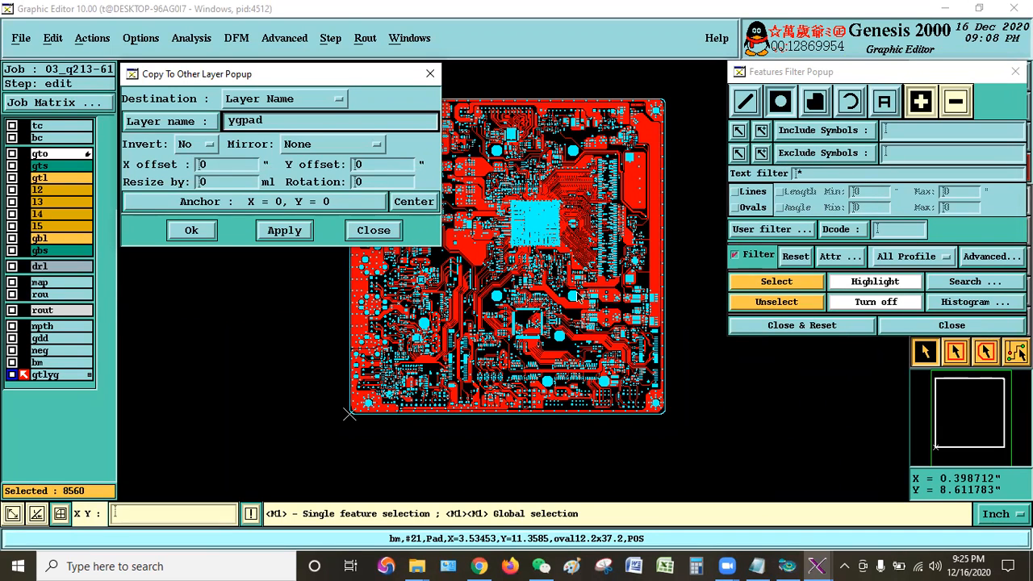
click(200, 165)
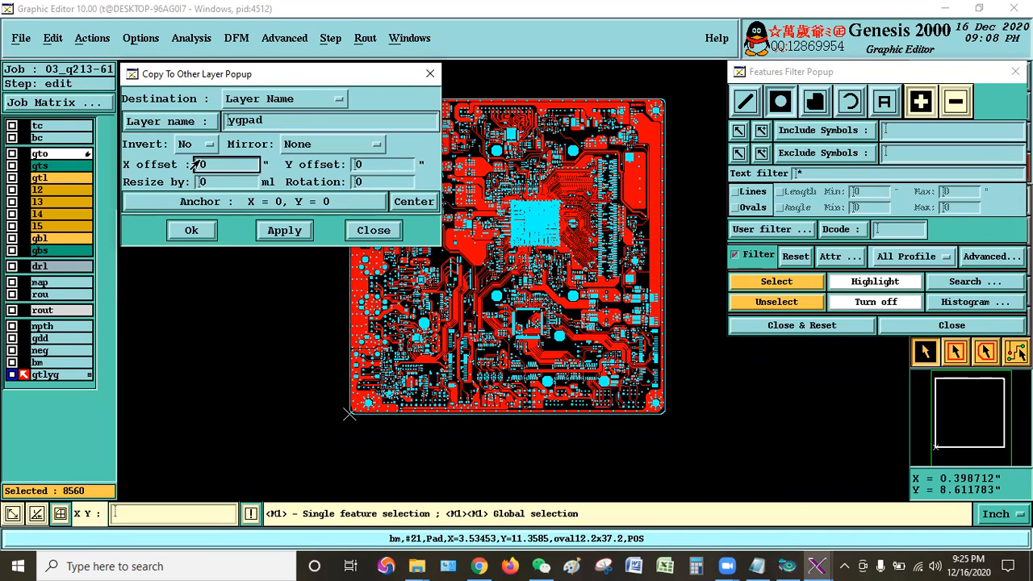
click(230, 184)
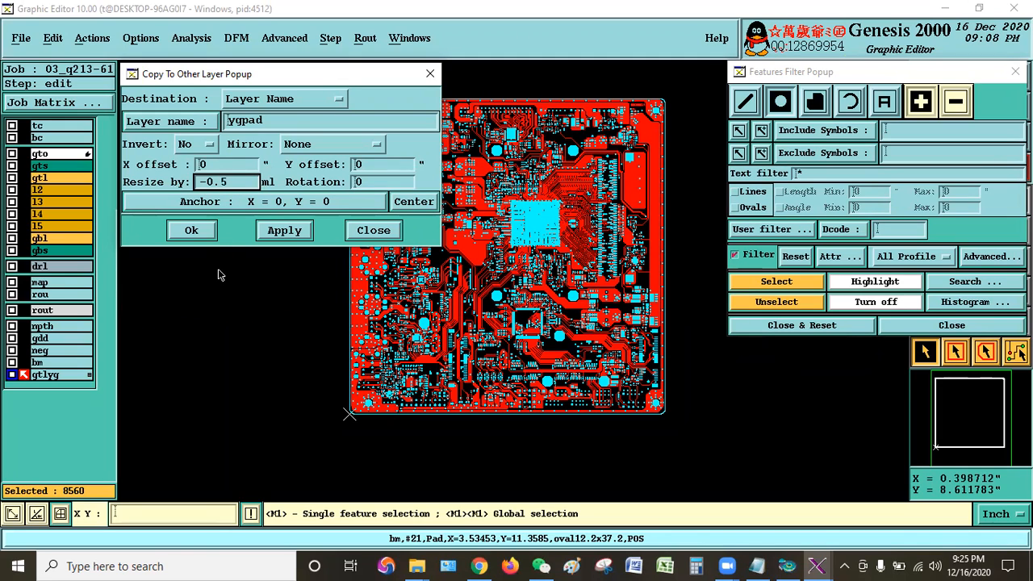
click(192, 230)
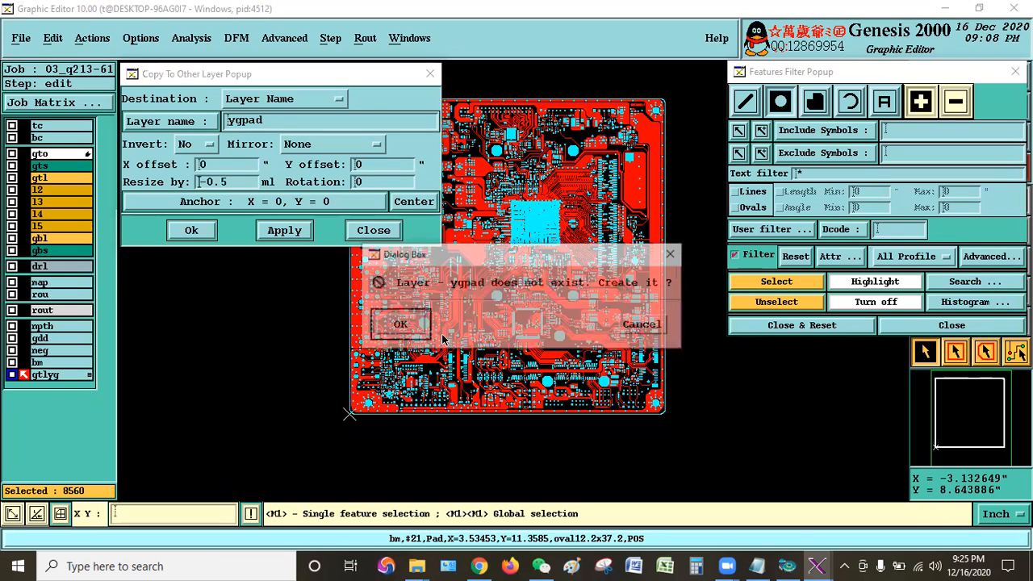
click(399, 324)
click(815, 325)
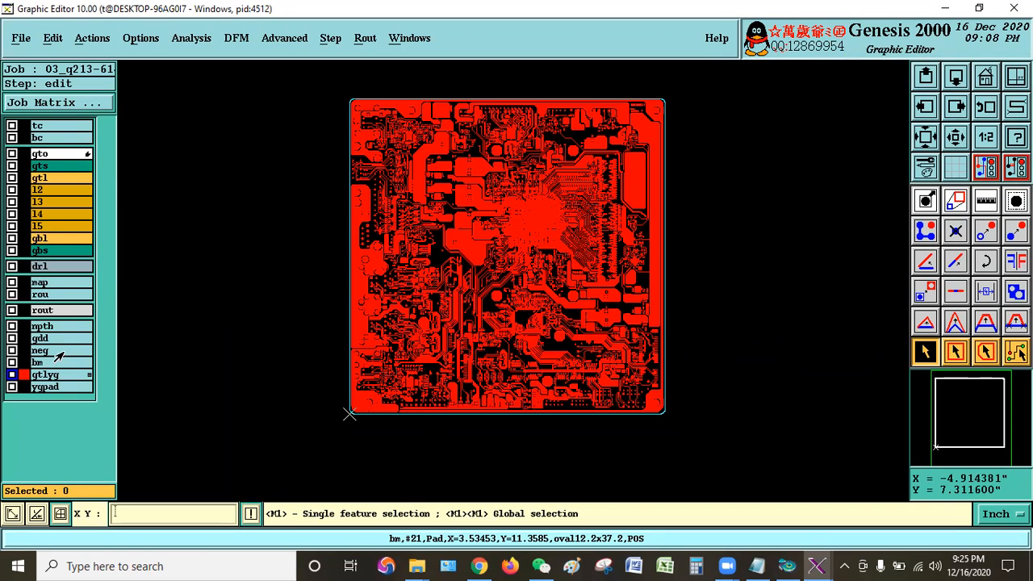
Display gts alone as the work layer and select its features covered by reference layer ygpad
click(36, 374)
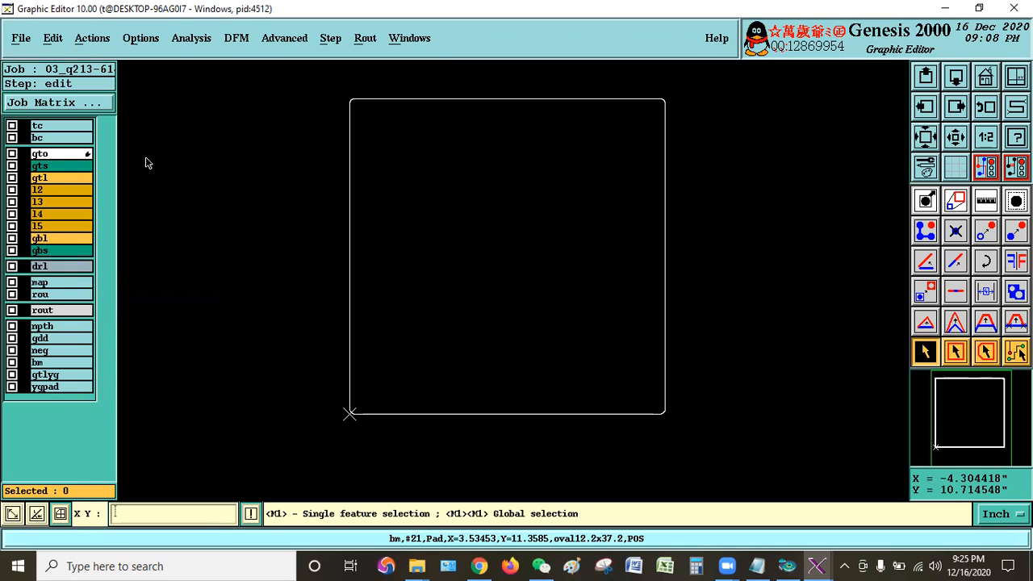
click(83, 165)
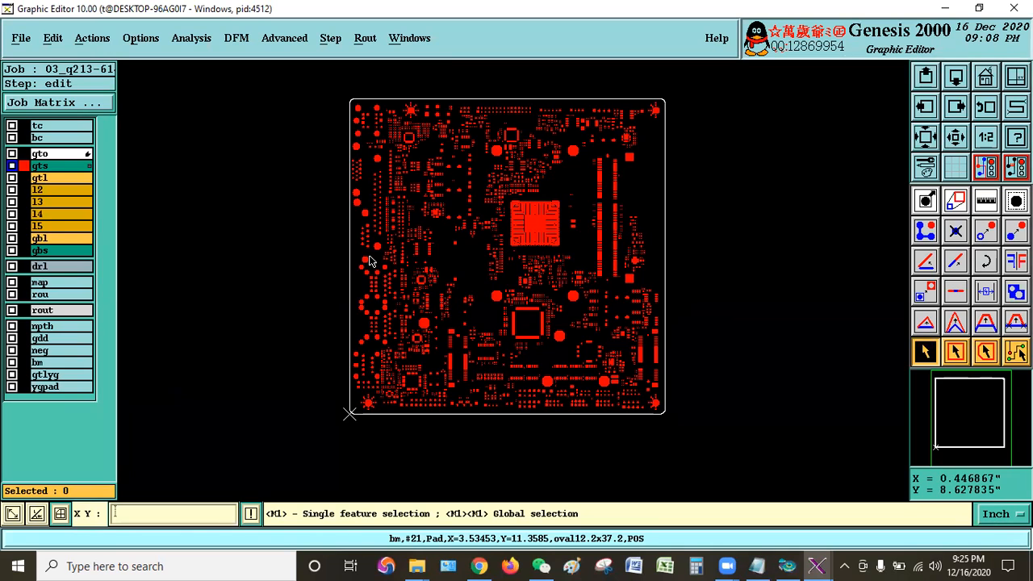
click(92, 38)
click(146, 227)
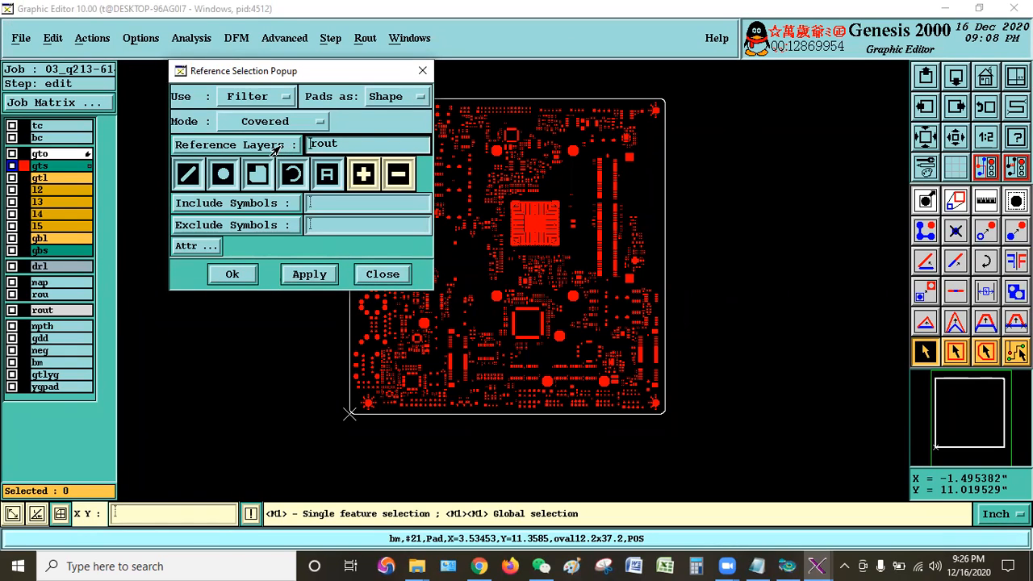
click(273, 148)
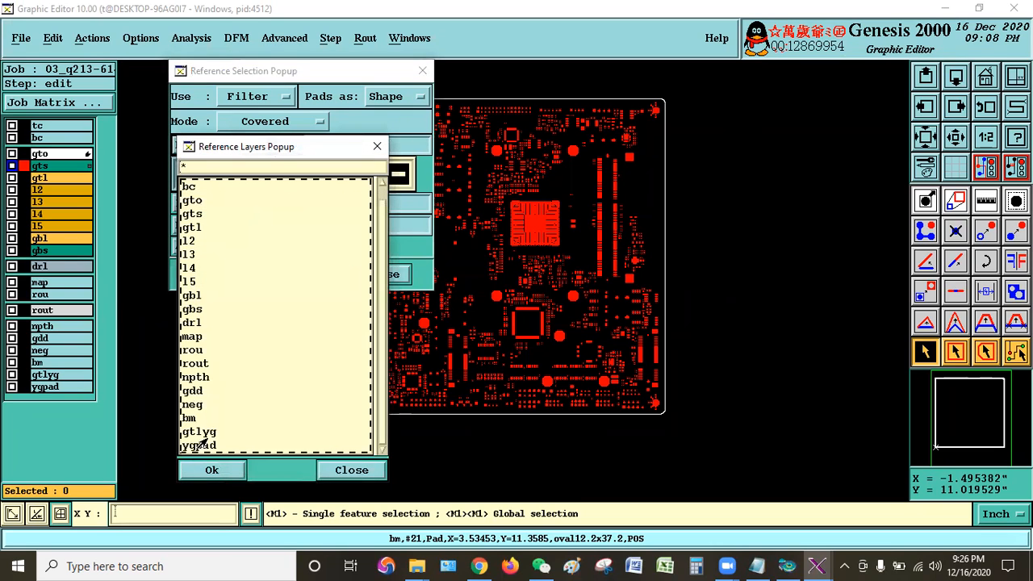
double_click(200, 446)
click(309, 275)
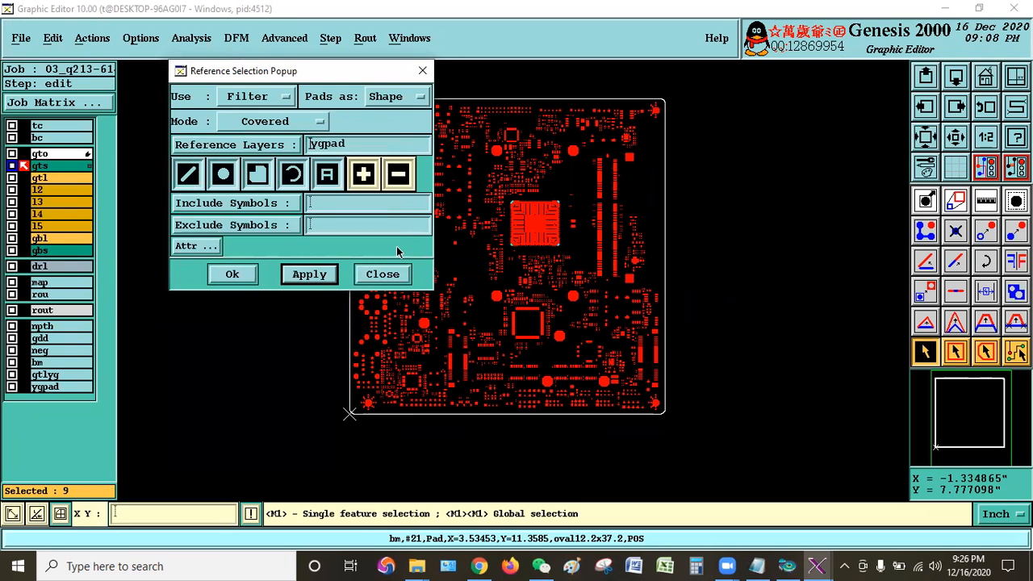
drag(258, 71, 60, 112)
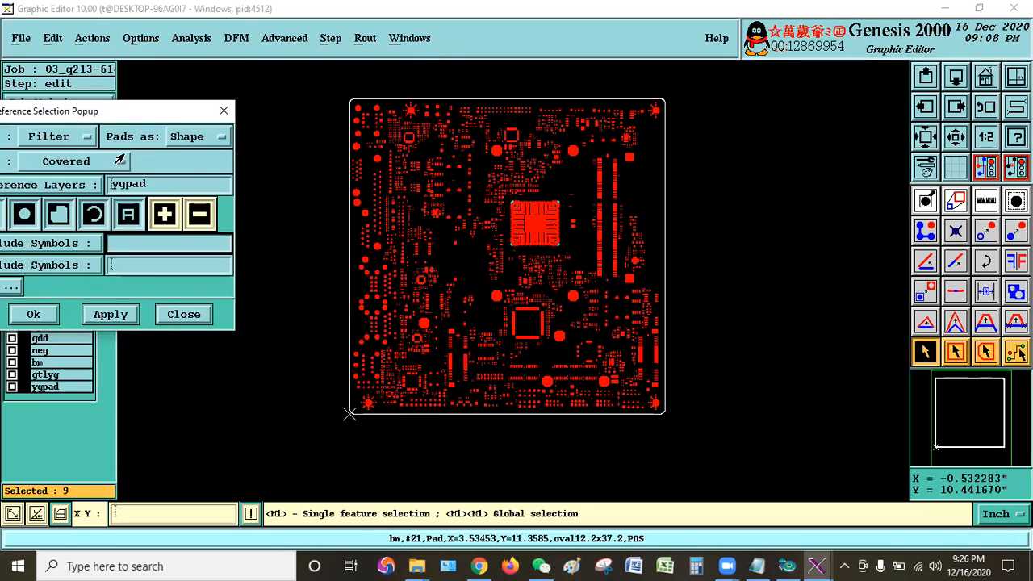
drag(113, 116, 311, 115)
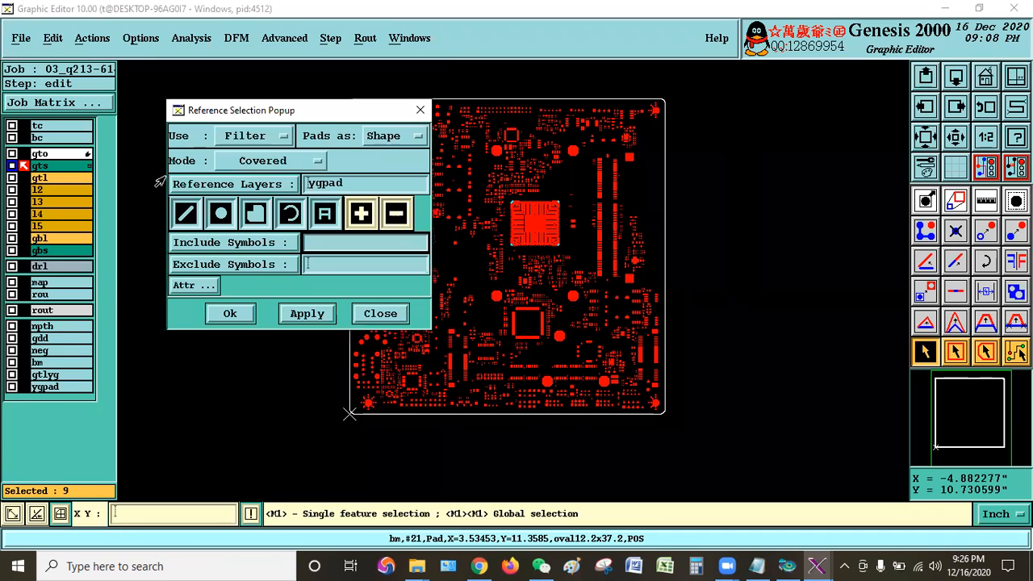
Move the selected gts masks into a new layer named sm and close the reference selection
click(51, 36)
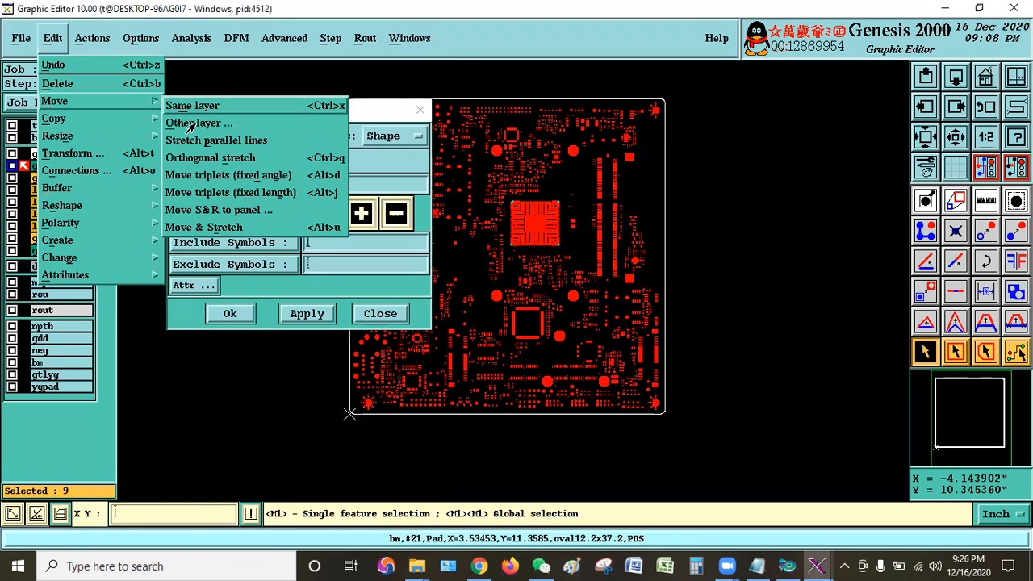
click(198, 123)
double_click(149, 54)
text(sm)
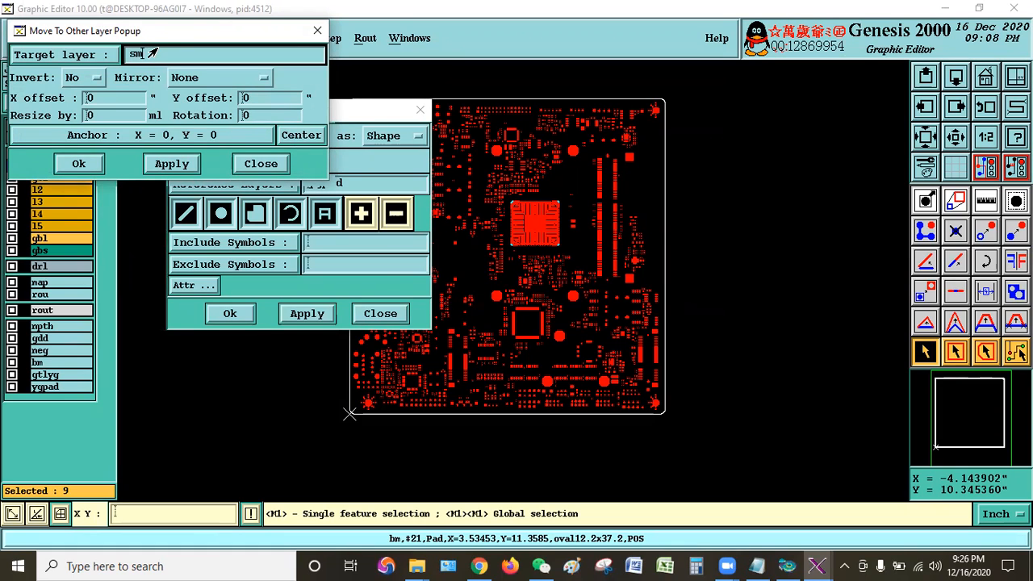
click(67, 167)
click(408, 323)
click(380, 313)
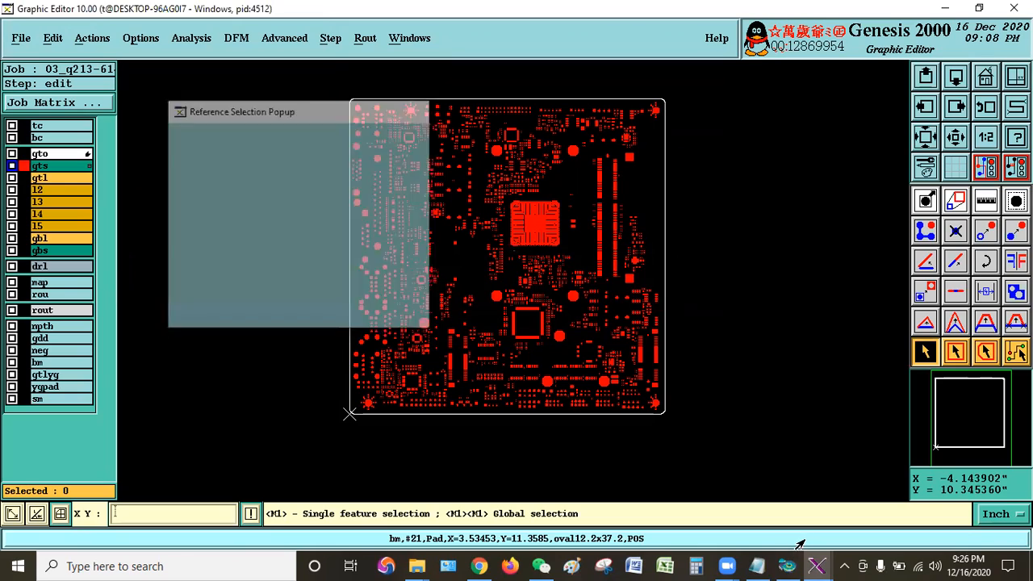
Review item 05 and highlight item 06 on deleting the bga mask from gts in the Notepad solder mask steps
click(758, 565)
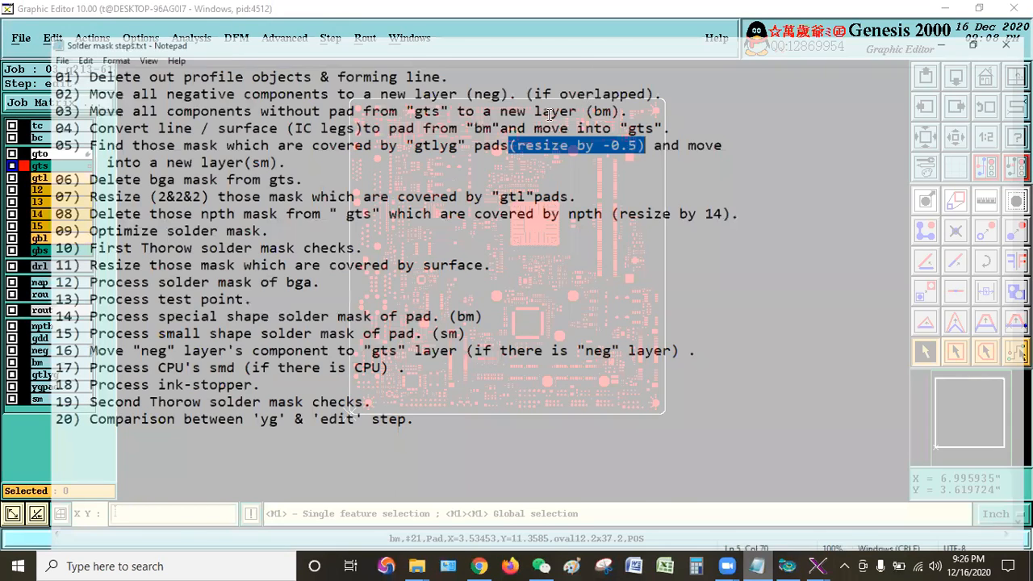
drag(5, 114, 87, 116)
drag(269, 134, 6, 121)
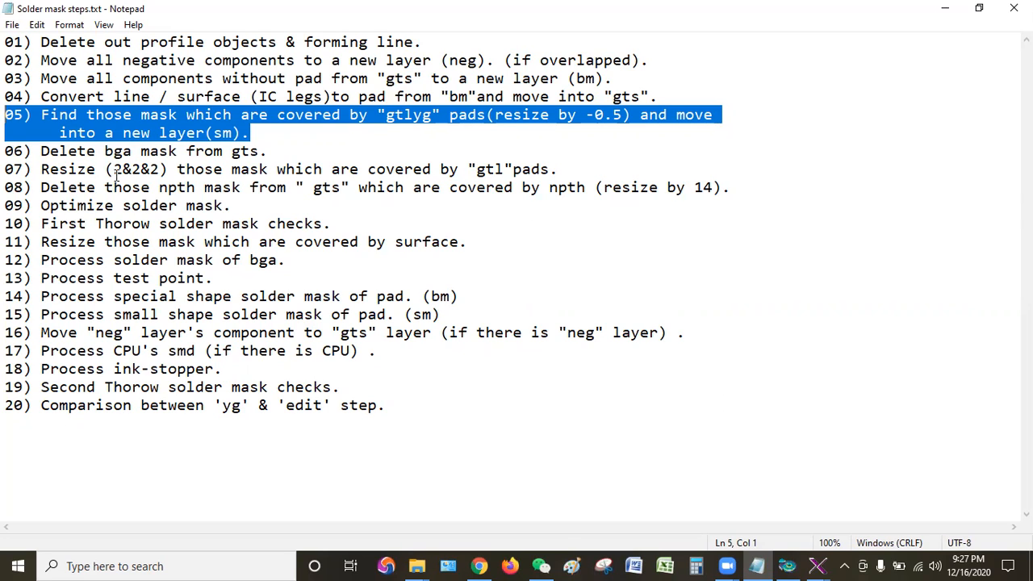
click(267, 151)
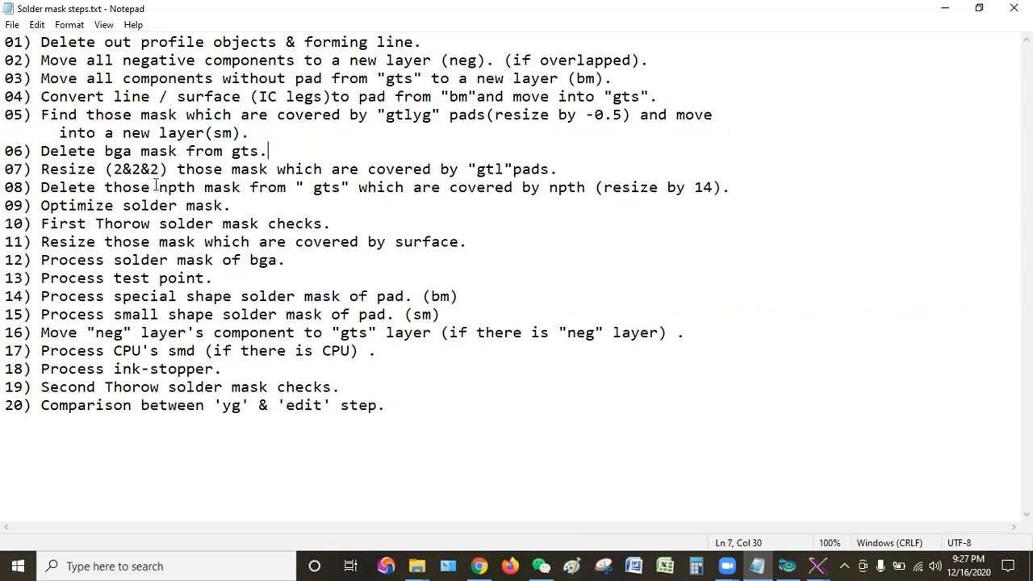
drag(4, 151, 268, 151)
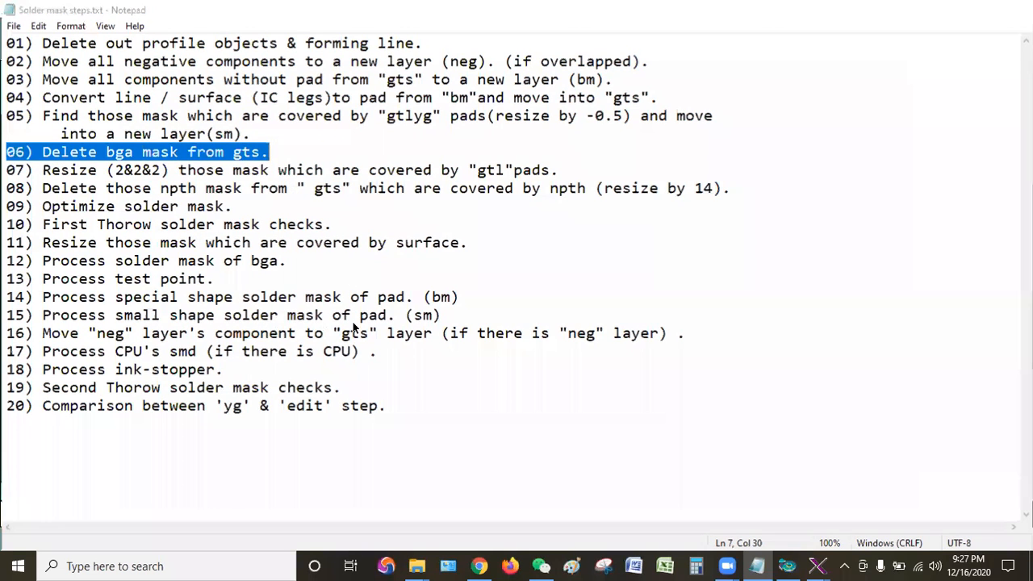
Switch to Genesis 2000, examine the square BGA mask array on gts, and recheck item 06 in the Notepad solder mask steps
key(alt+Tab)
right_click(642, 173)
click(655, 198)
click(478, 182)
click(597, 255)
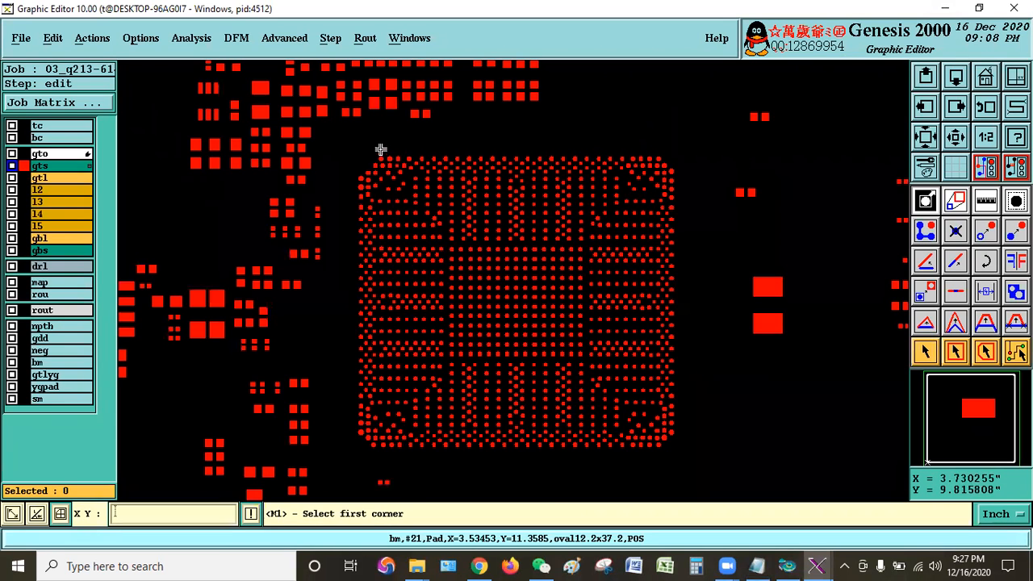
click(322, 131)
click(699, 471)
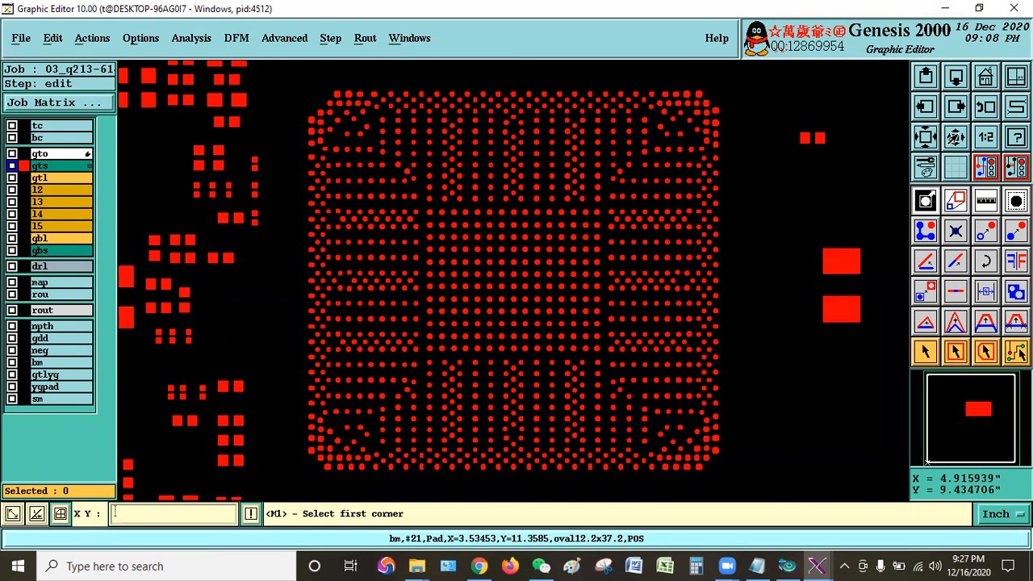
click(953, 139)
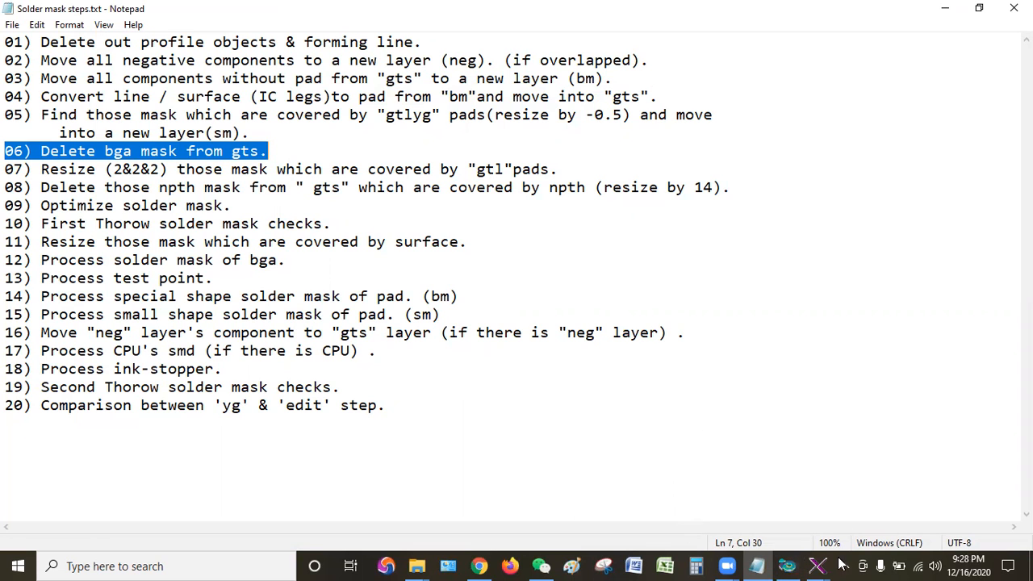
mouse_move(818, 565)
click(952, 494)
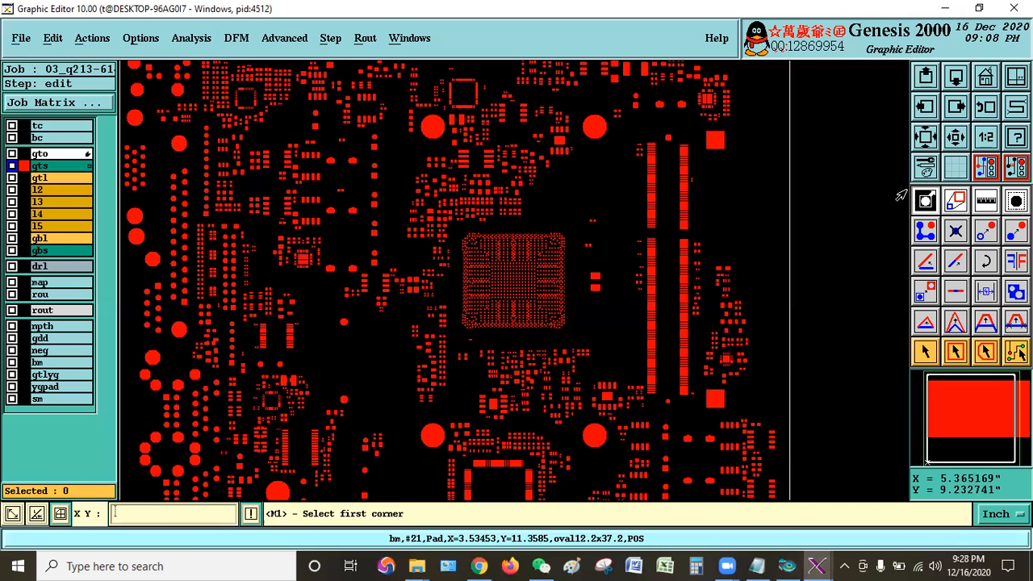
click(985, 76)
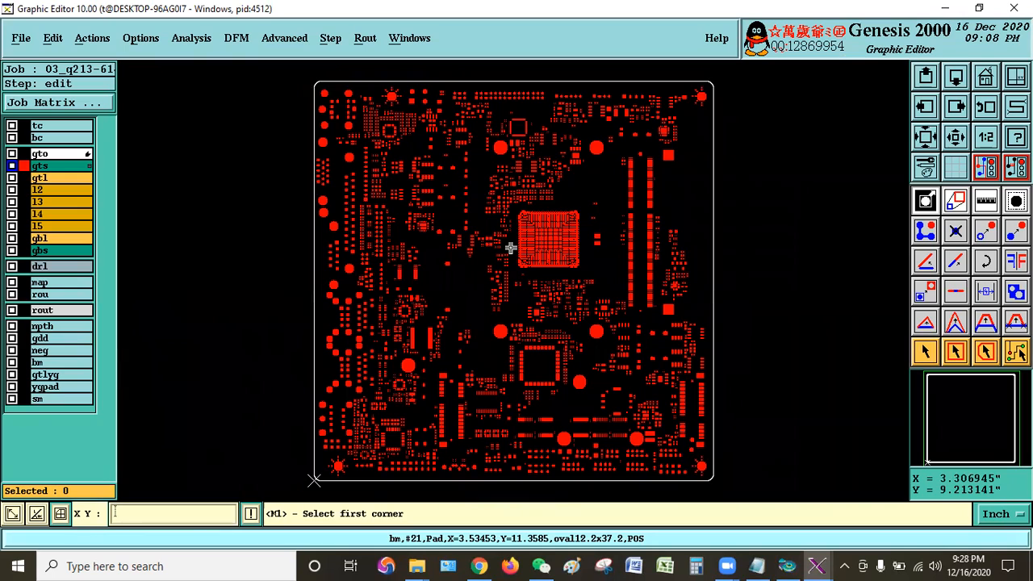
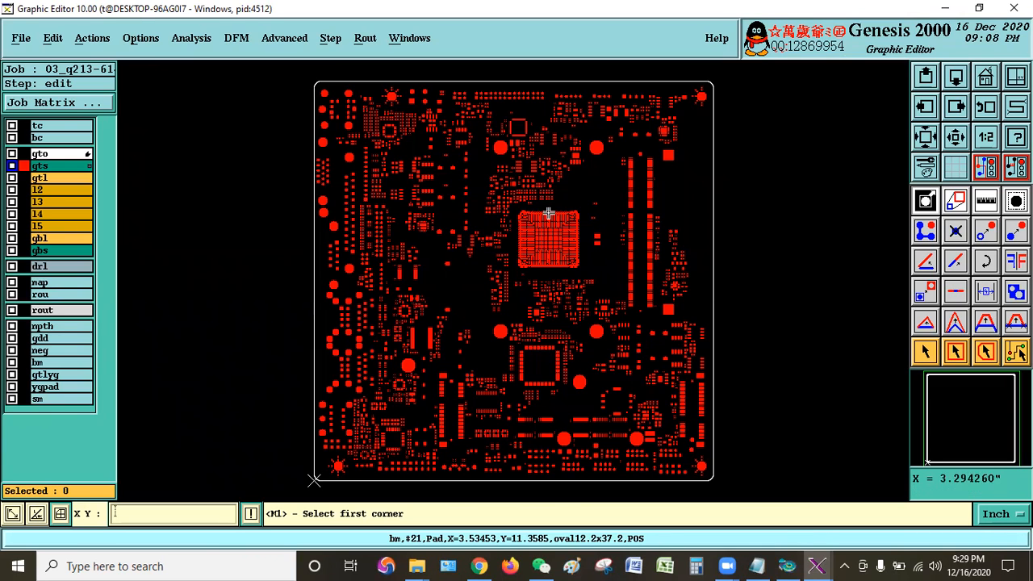
click(449, 168)
click(658, 334)
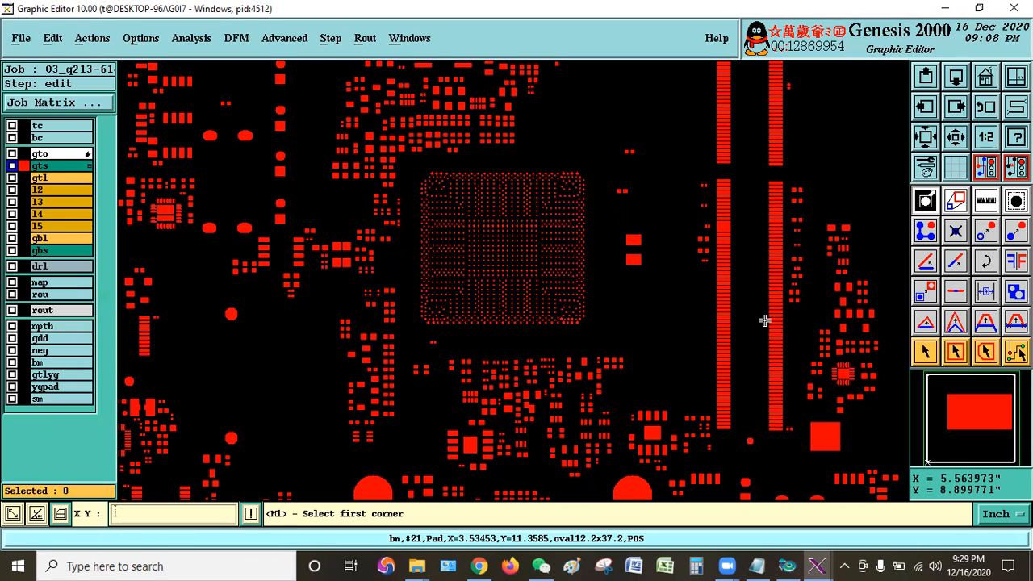
click(757, 566)
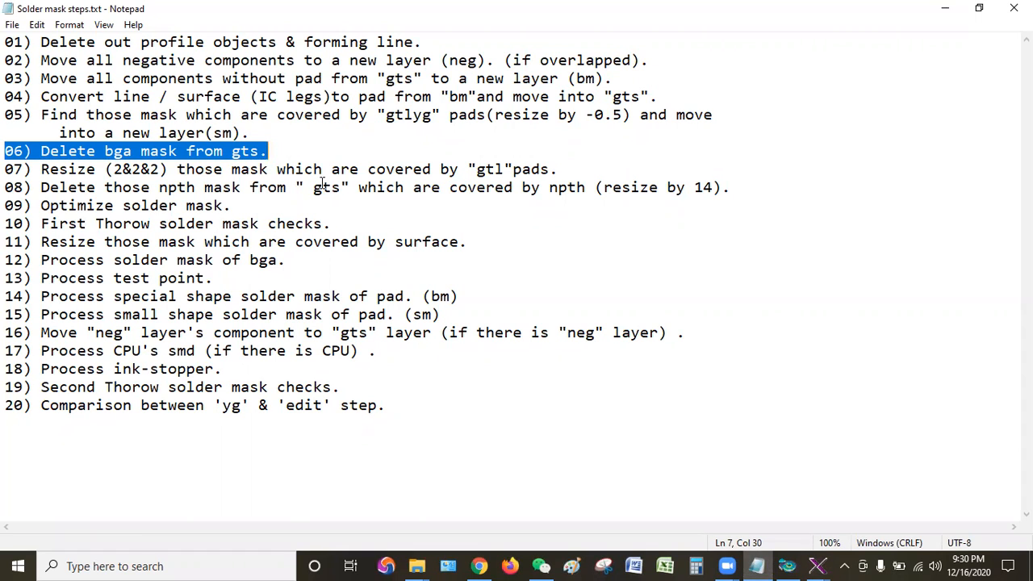
click(941, 14)
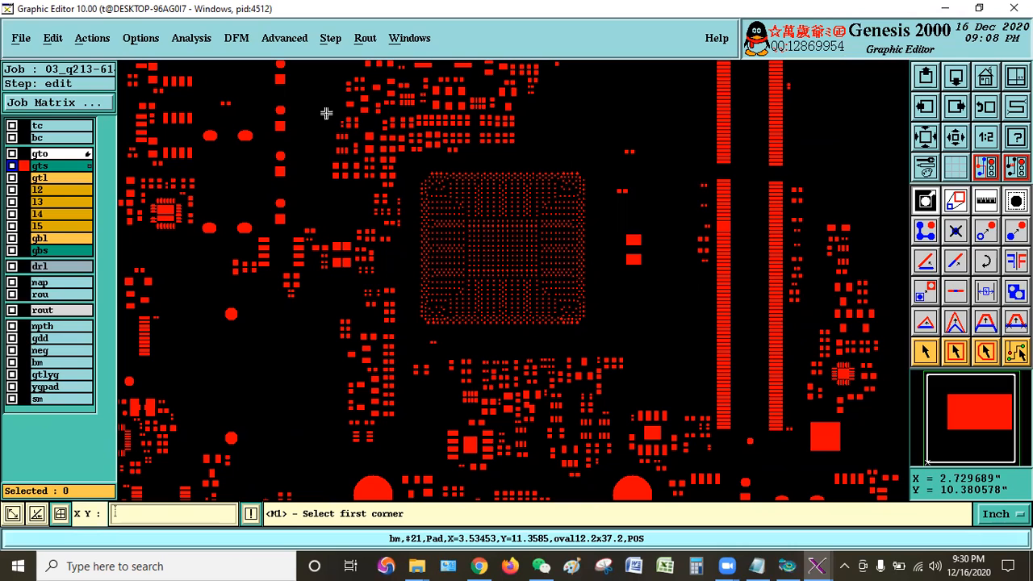
click(985, 77)
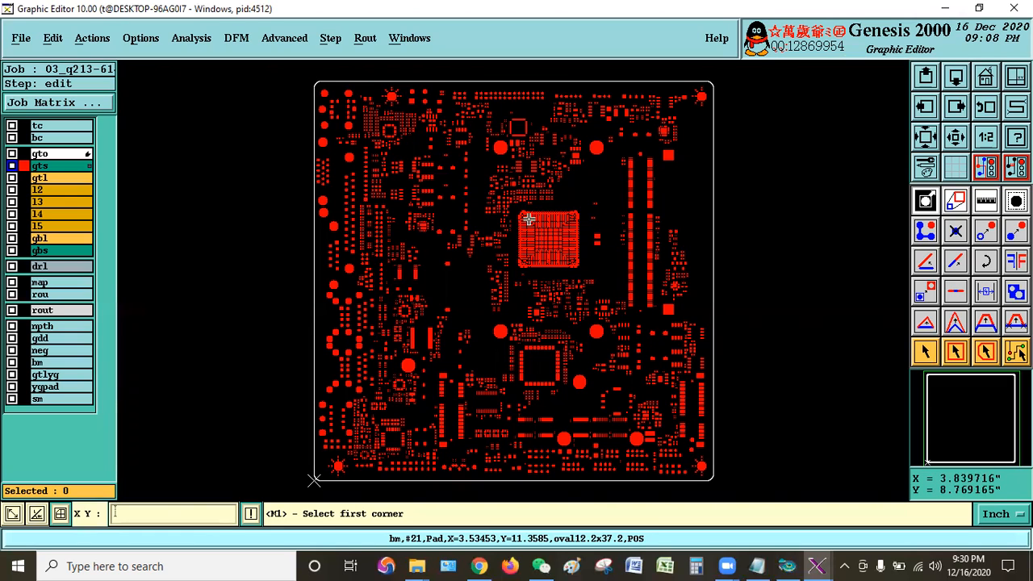
Try deleting the BGA masks from gts with a rectangle selection around the array, and undo the deletion
click(476, 181)
click(614, 291)
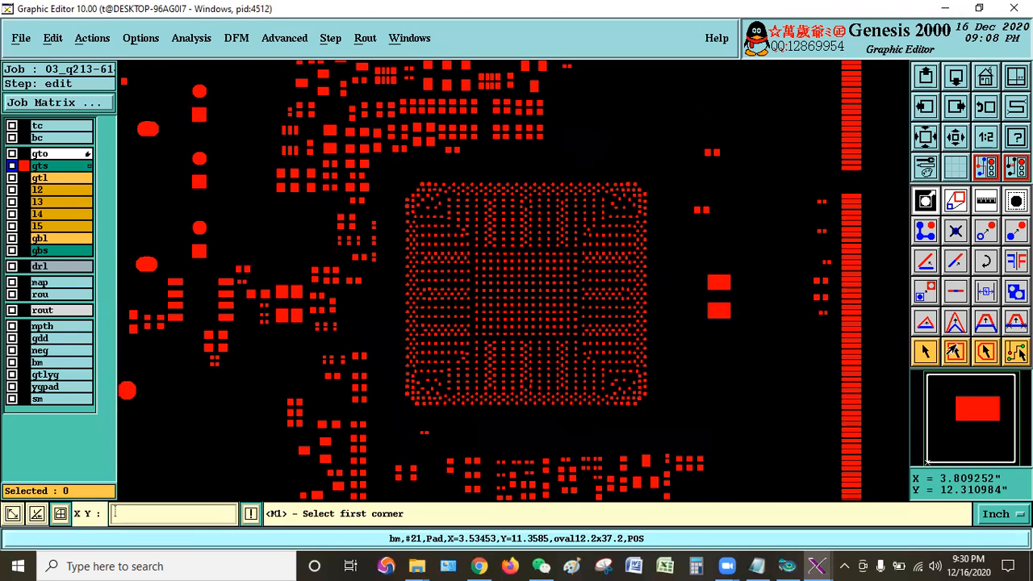
drag(396, 172, 673, 422)
key(ctrl+b)
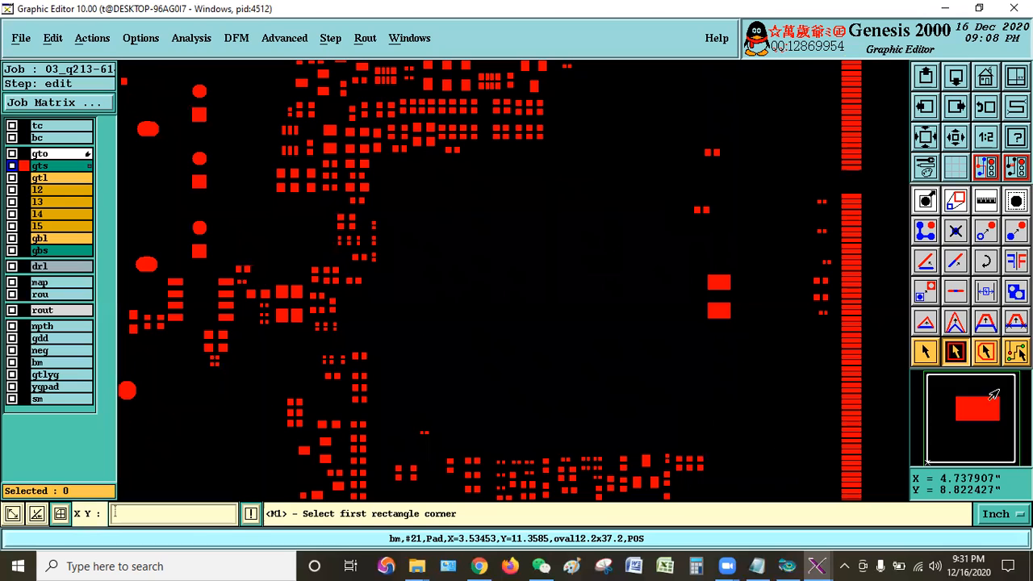
click(925, 352)
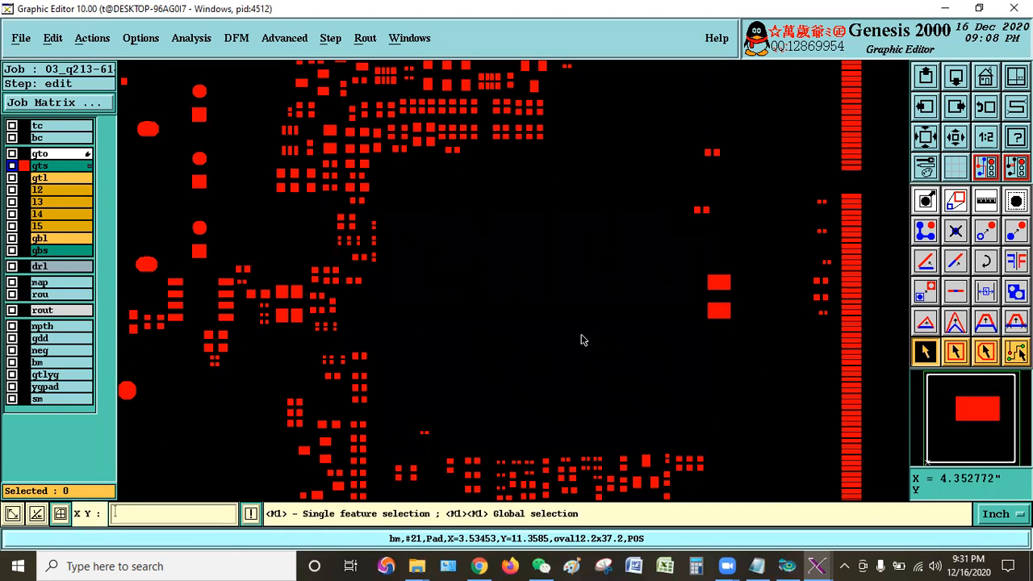
key(ctrl+z)
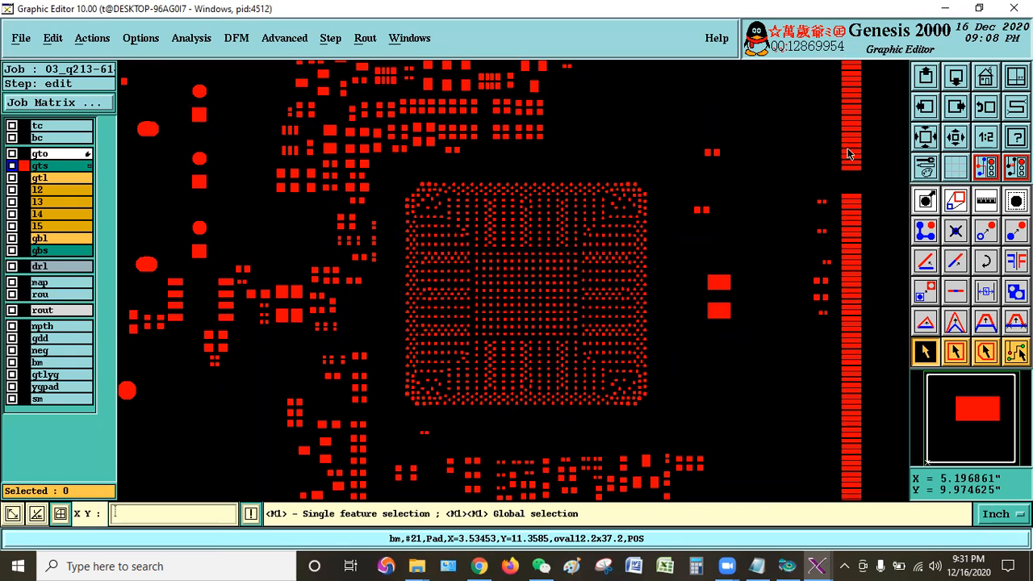
Display gtl instead of gts and select its BGA pads using the features filter with the .smd attribute
click(985, 76)
click(50, 165)
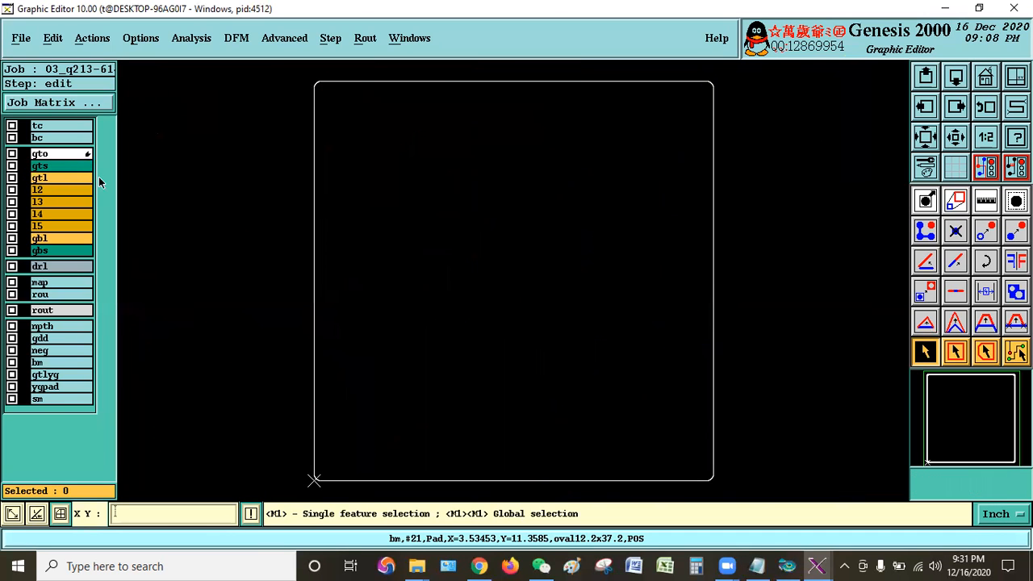
click(47, 177)
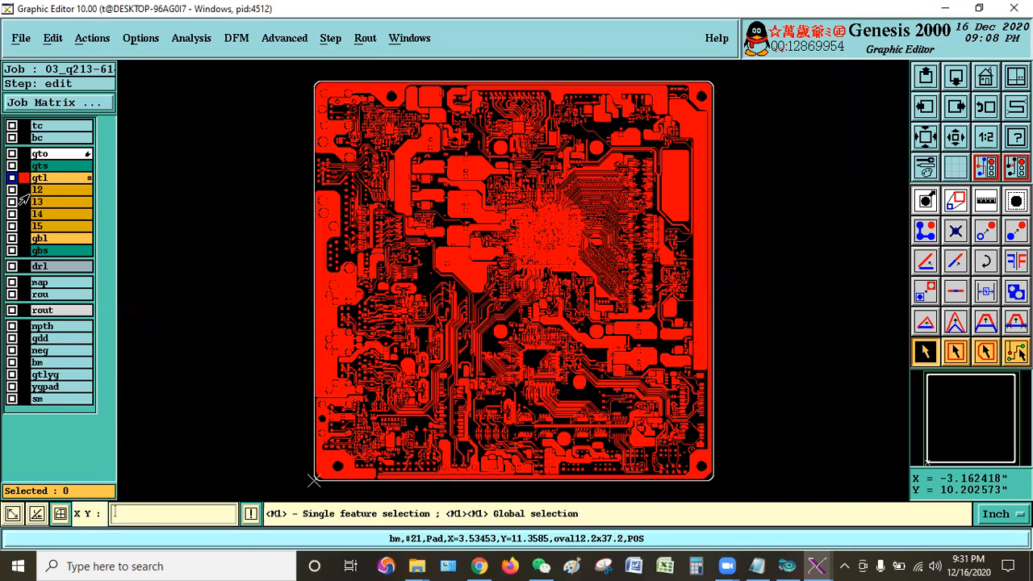
click(1013, 139)
click(846, 256)
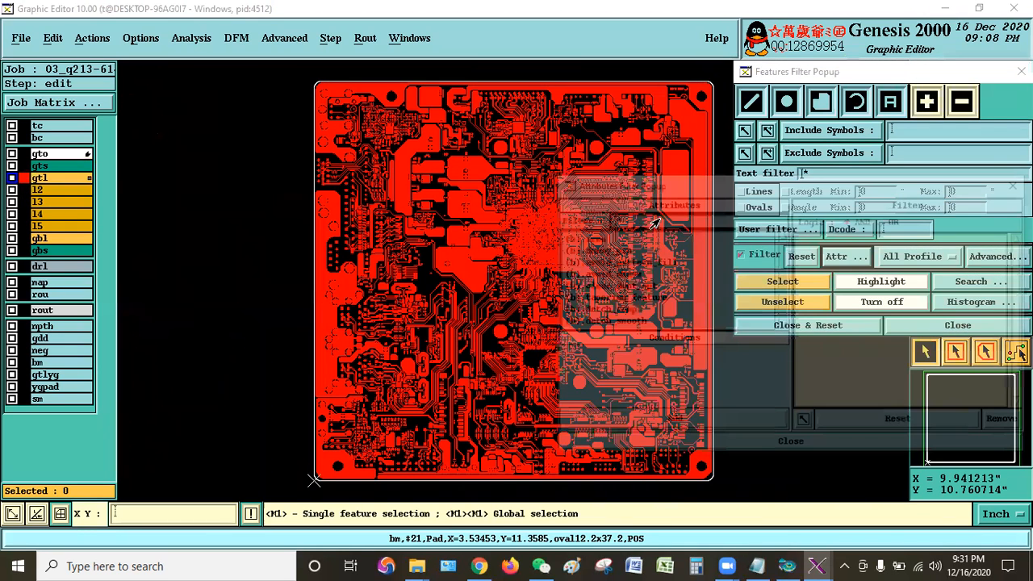
text(*smd)
key(Return)
click(642, 423)
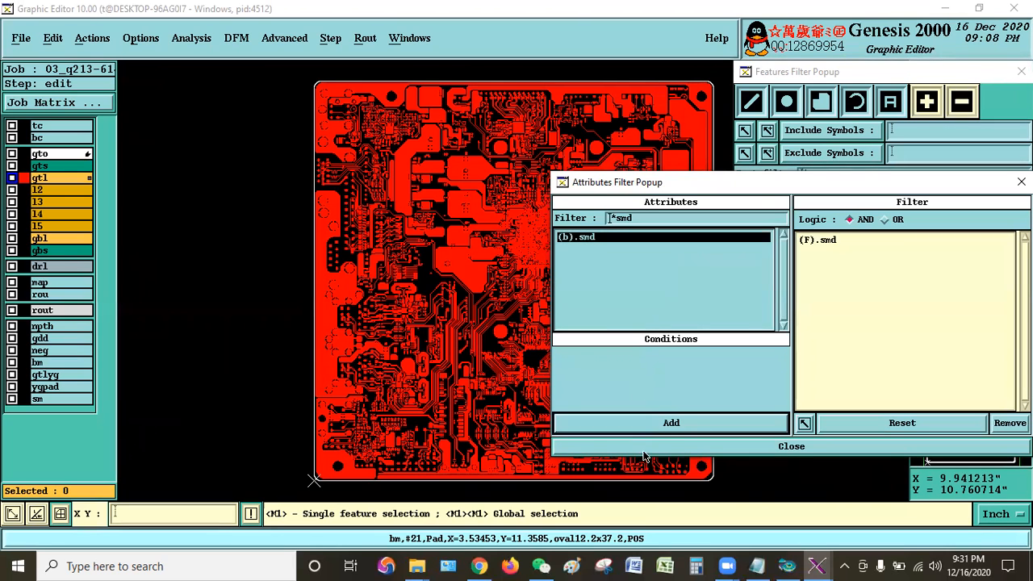
click(650, 451)
Copy the selected BGA pads to a new layer named bgaaaa with a resize of 0 ml, and close the features filter
click(52, 37)
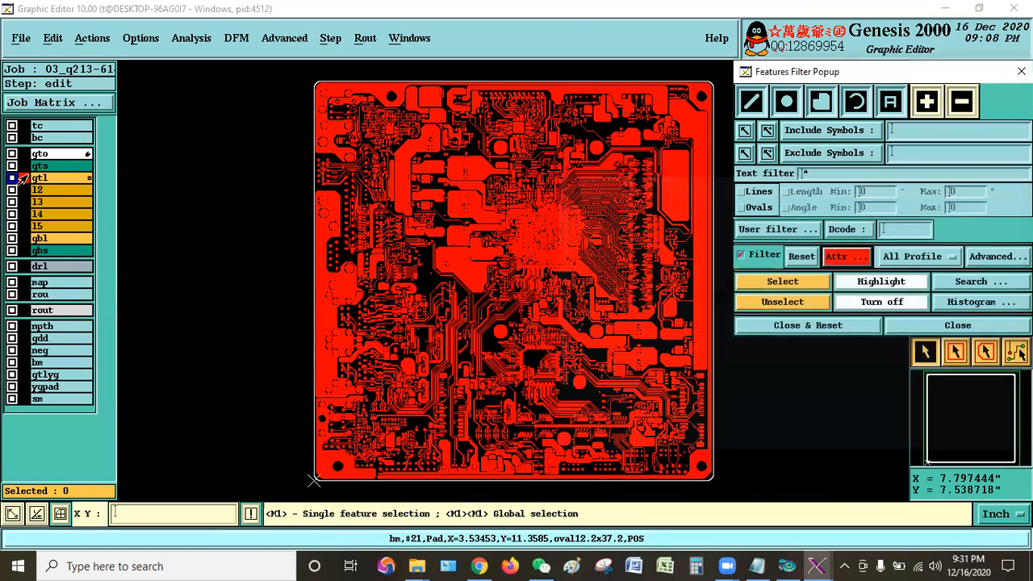
mouse_move(113, 119)
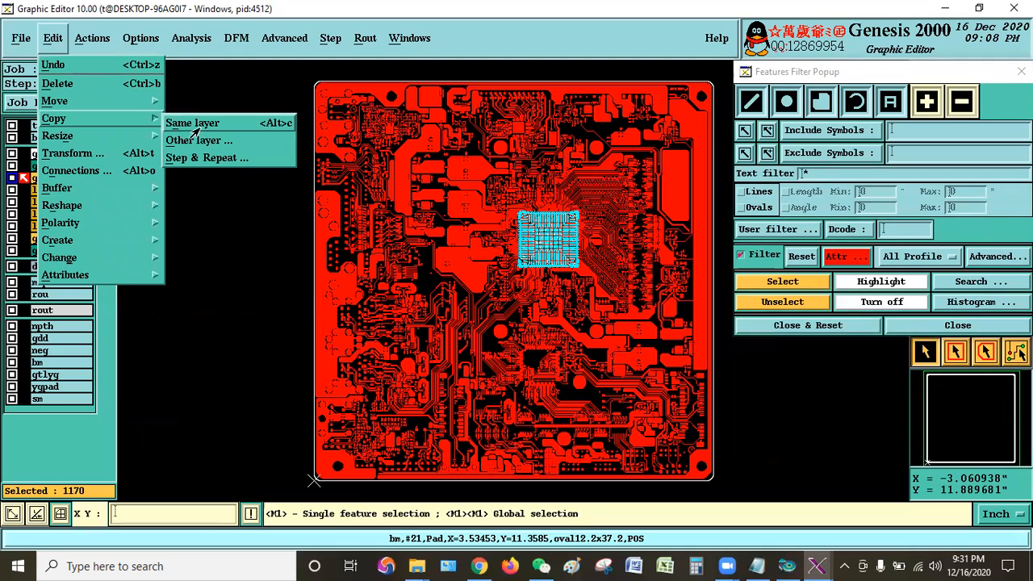
click(190, 134)
text(bgaaaa)
triple_click(122, 142)
text(0)
click(79, 186)
click(401, 329)
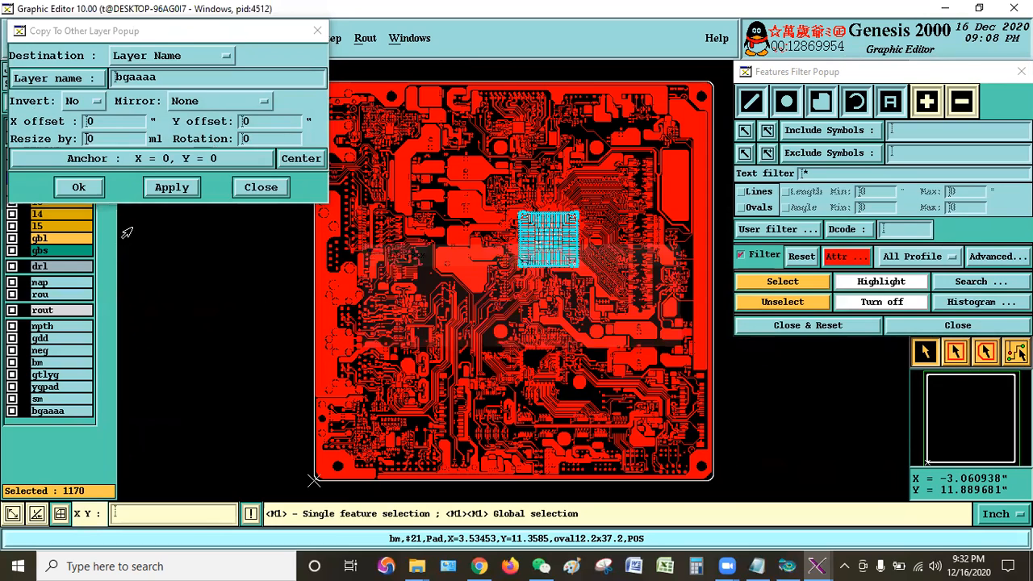
Display gts instead of gtl and delete its BGA masks covered by reference layer bgaaaa
click(13, 178)
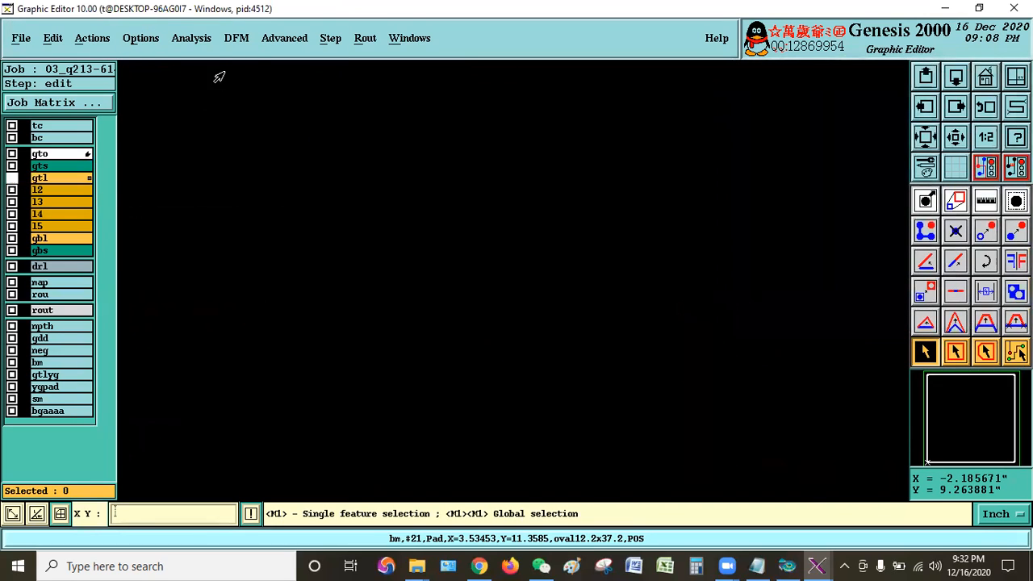
click(12, 166)
click(92, 38)
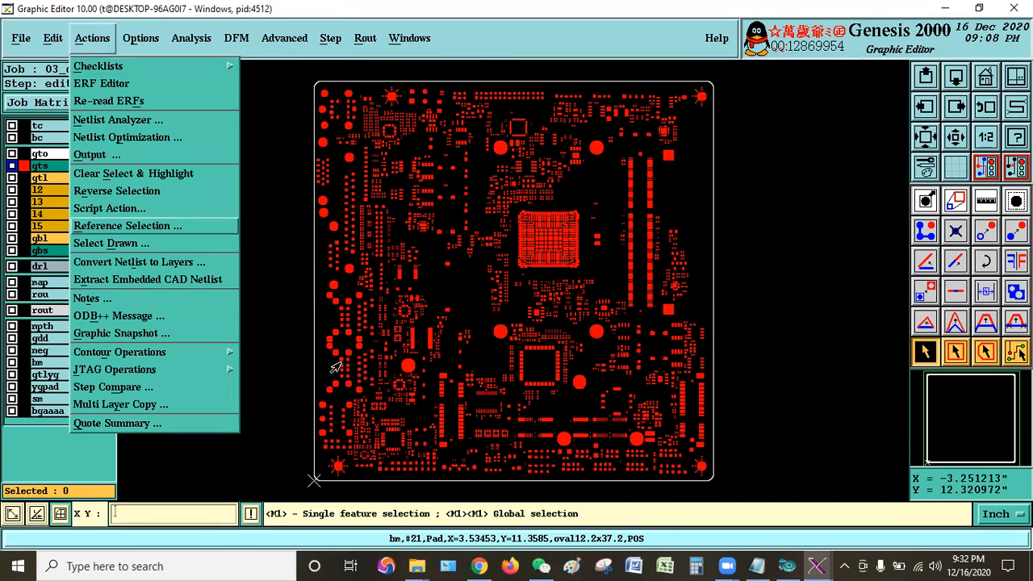
click(127, 226)
drag(55, 30, 179, 46)
click(234, 97)
click(203, 62)
click(198, 119)
scroll(185, 404, down, 3)
click(166, 419)
click(173, 445)
click(271, 250)
click(52, 38)
key(ctrl+b)
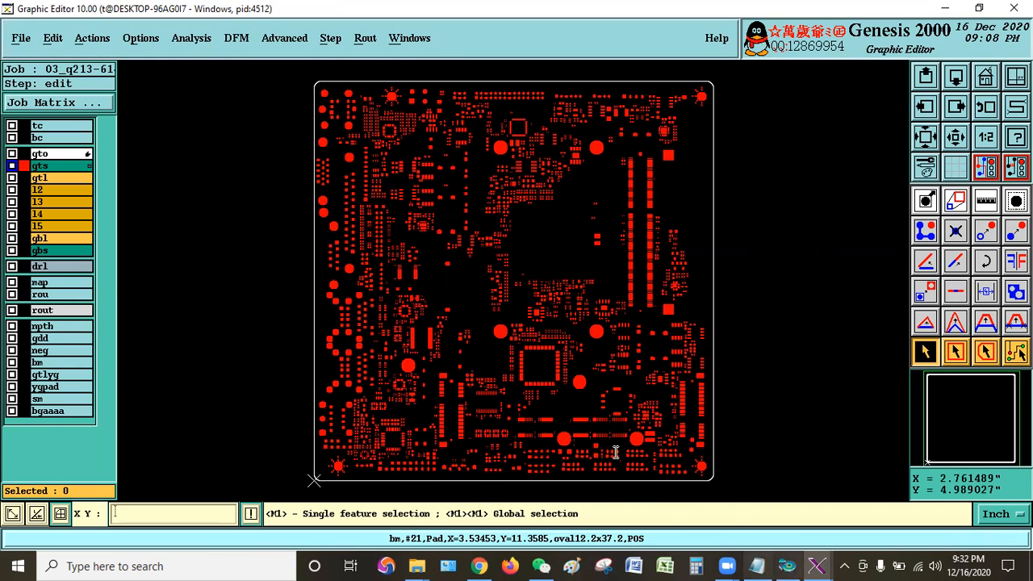
click(757, 566)
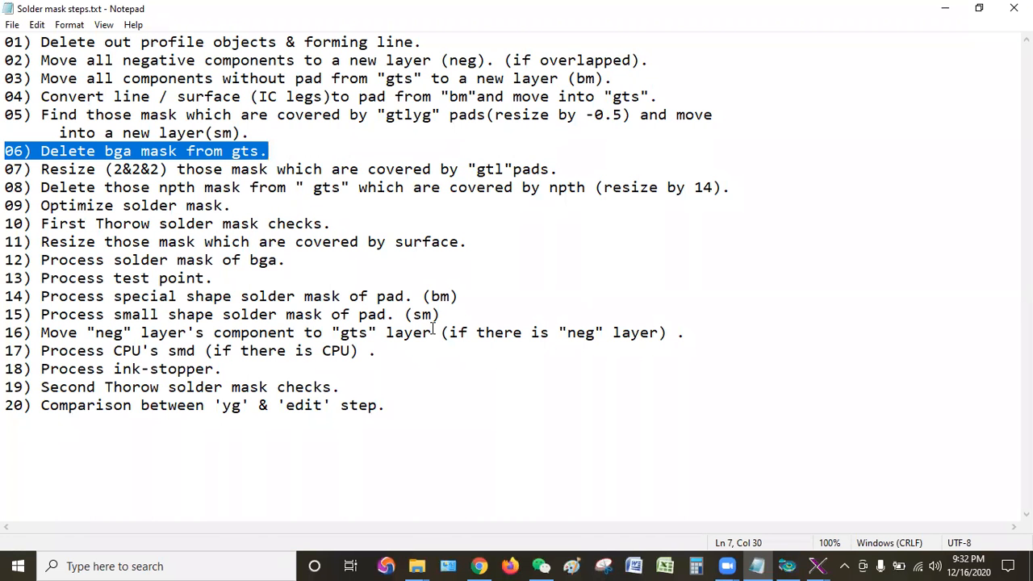
click(945, 8)
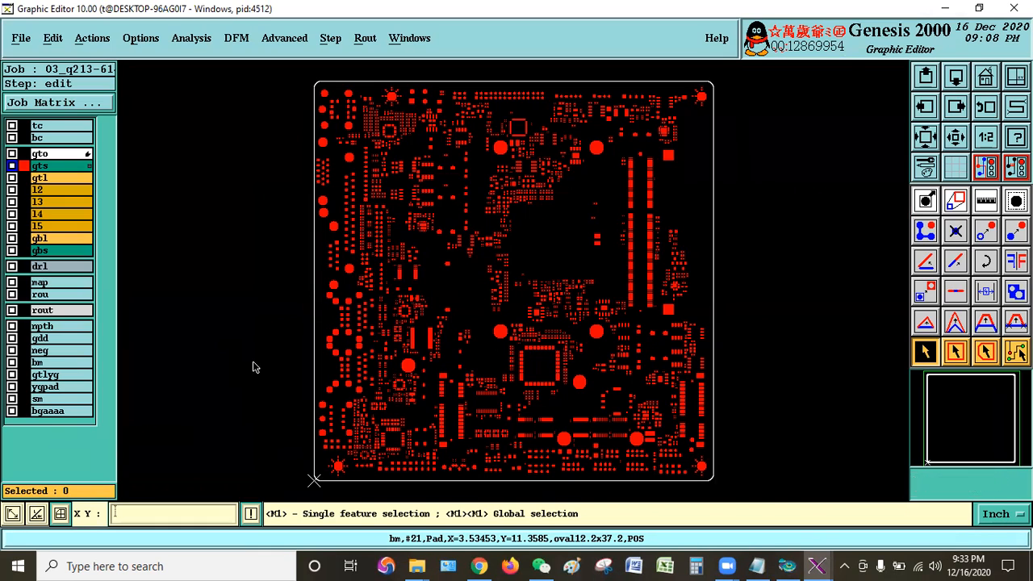
click(988, 165)
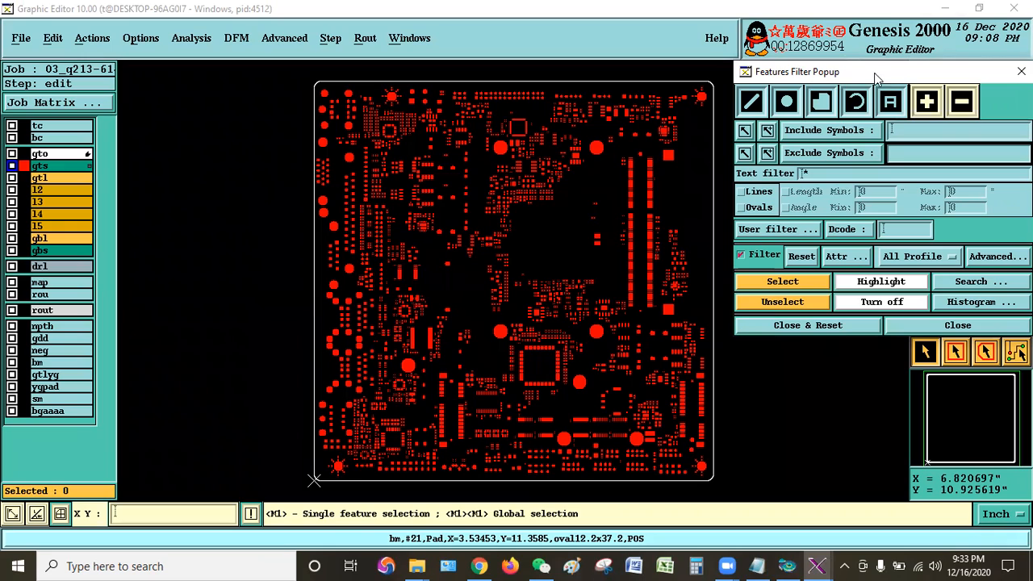
drag(805, 72, 669, 68)
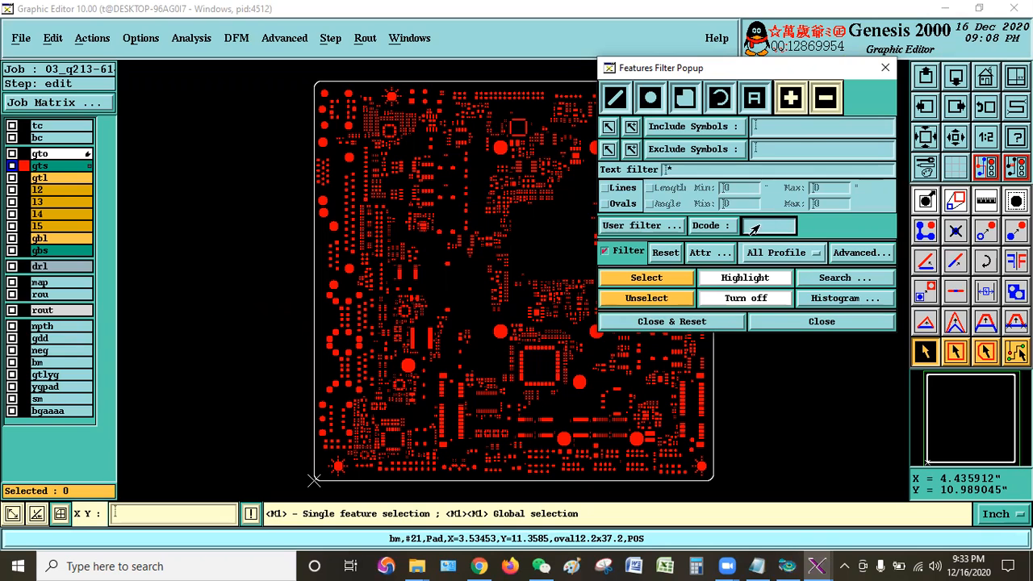
click(683, 320)
click(956, 352)
click(925, 352)
Highlight item 07 on resizing the masks covered by gtl pads in the Notepad solder mask steps
click(756, 566)
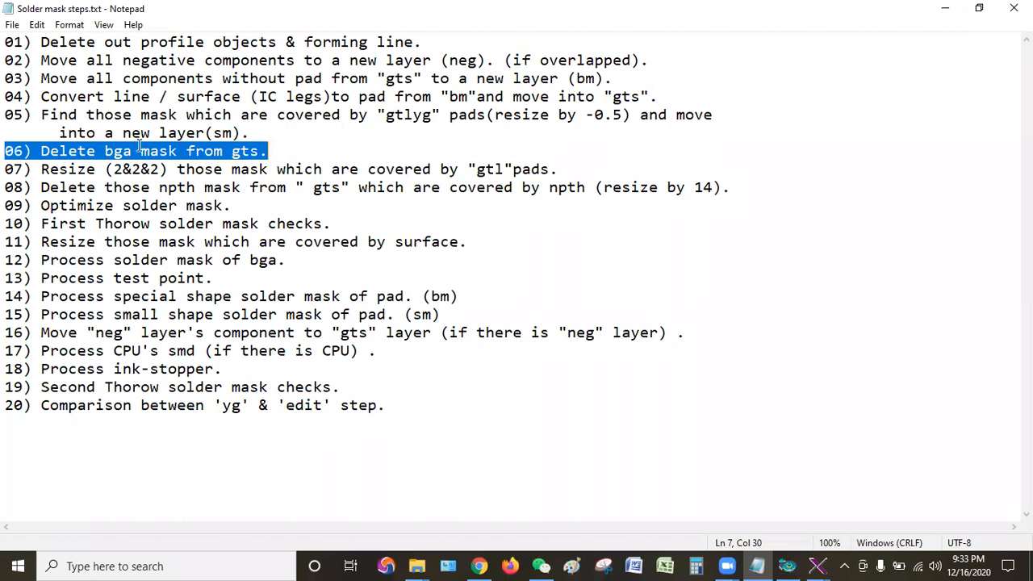
click(160, 151)
drag(569, 168, 4, 168)
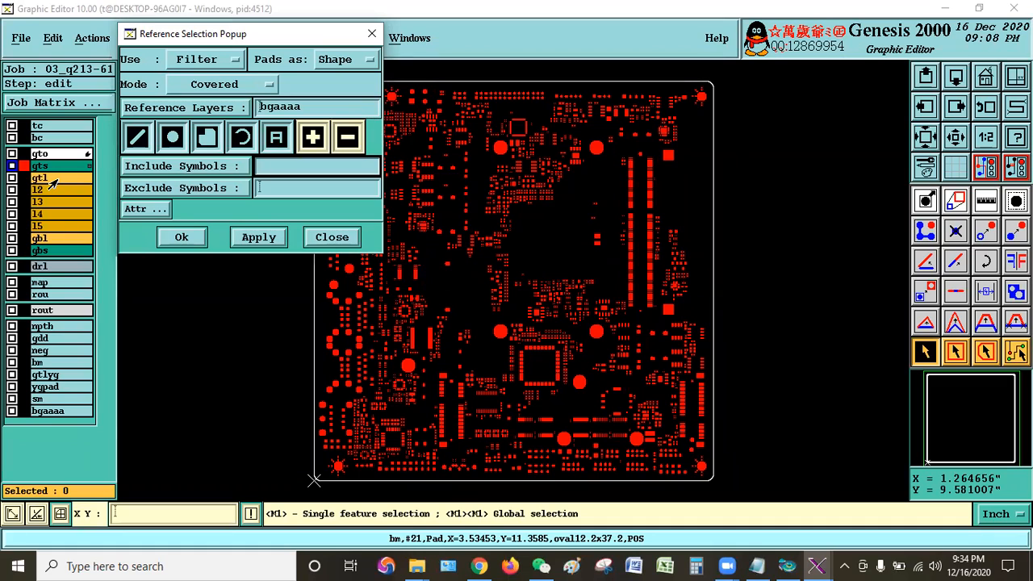
Review the features histogram of layer gtl down to the end of its list, and close it
right_click(68, 179)
click(67, 250)
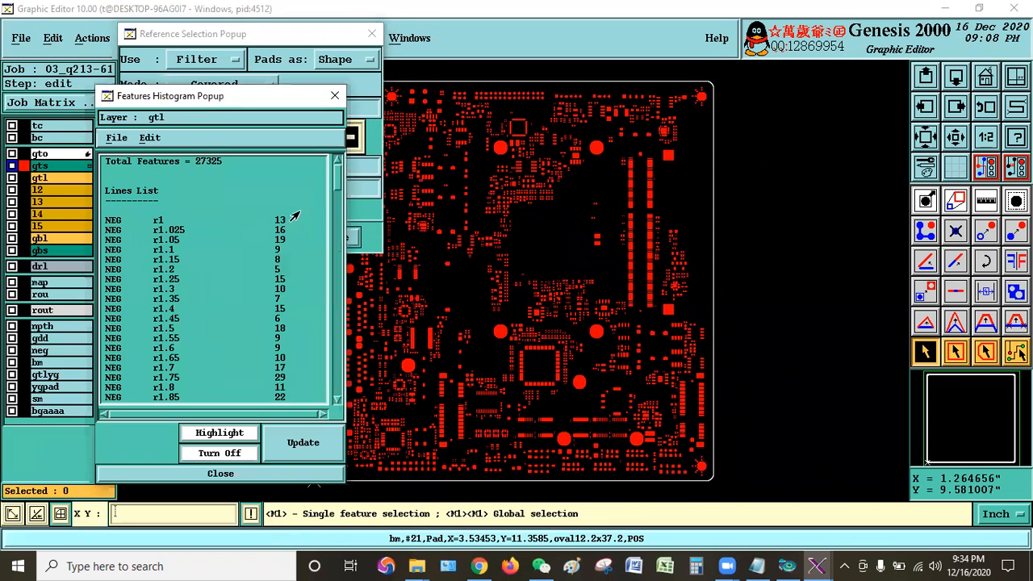
drag(334, 182, 316, 395)
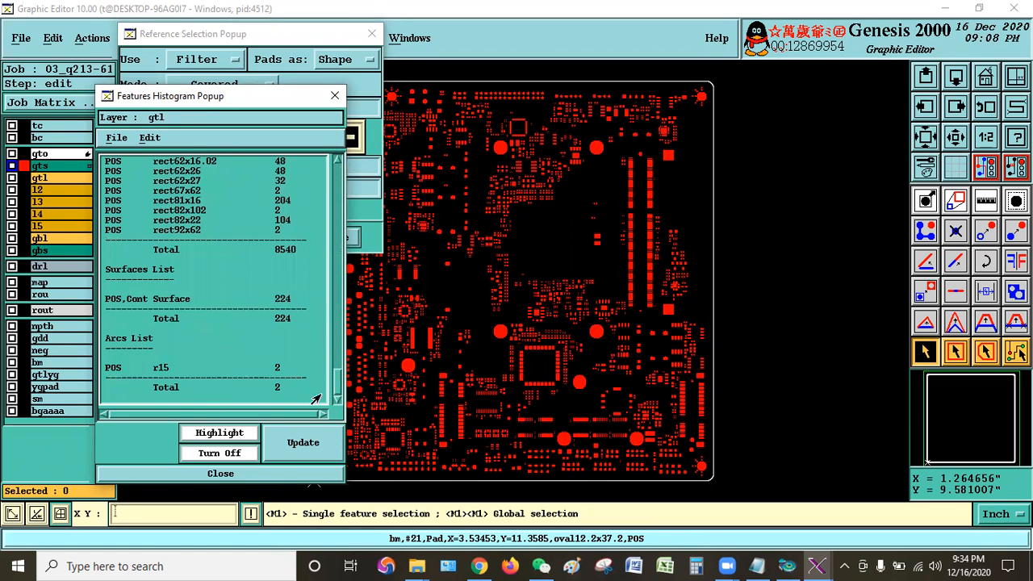
click(234, 476)
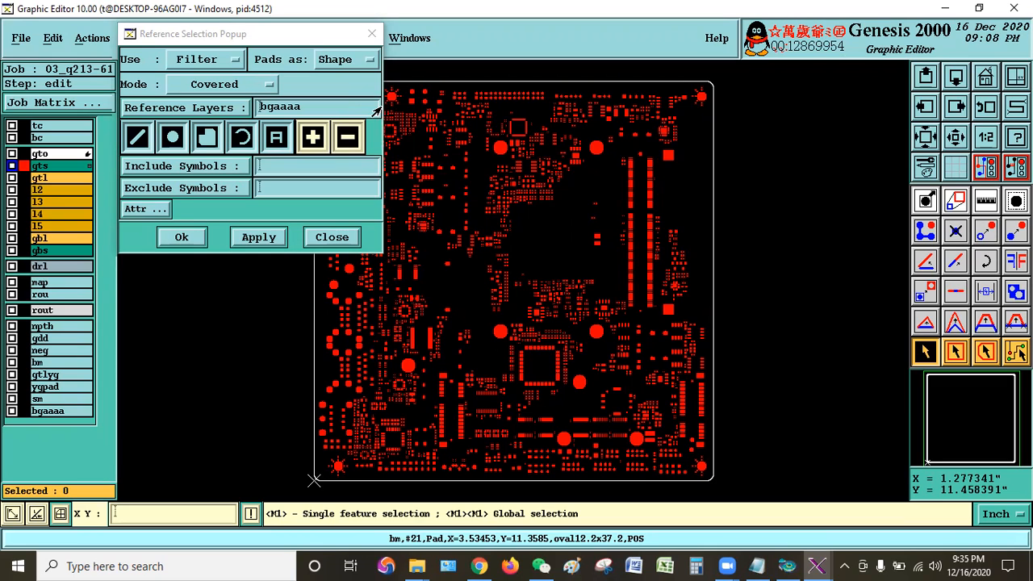
Set the reference layer of the covered selection to gtl
click(222, 107)
click(149, 204)
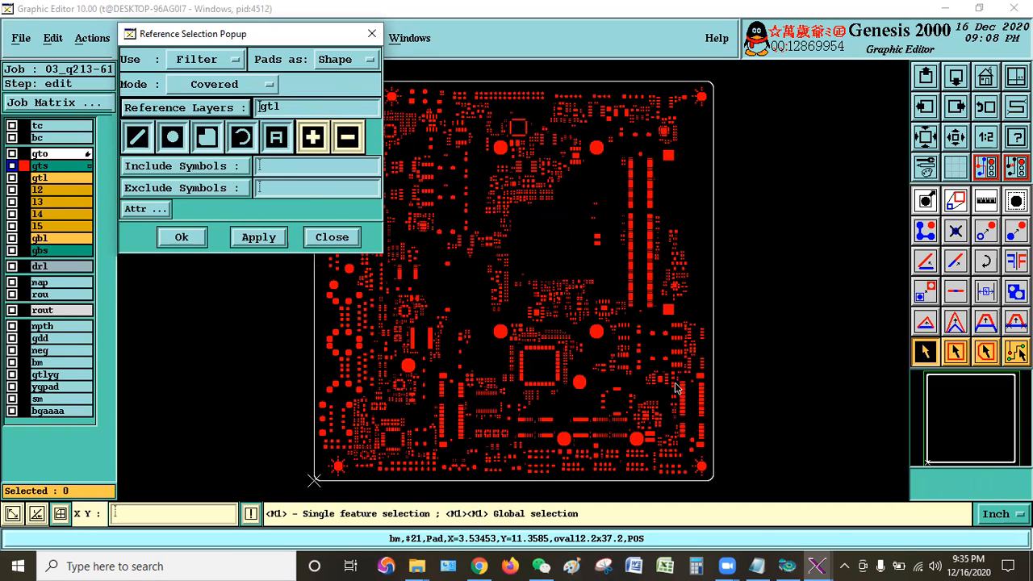
Highlight the "gtlyg" pad resize by -0.5 in item 05 of the Notepad solder mask steps, and return to the Graphic Editor
mouse_move(762, 565)
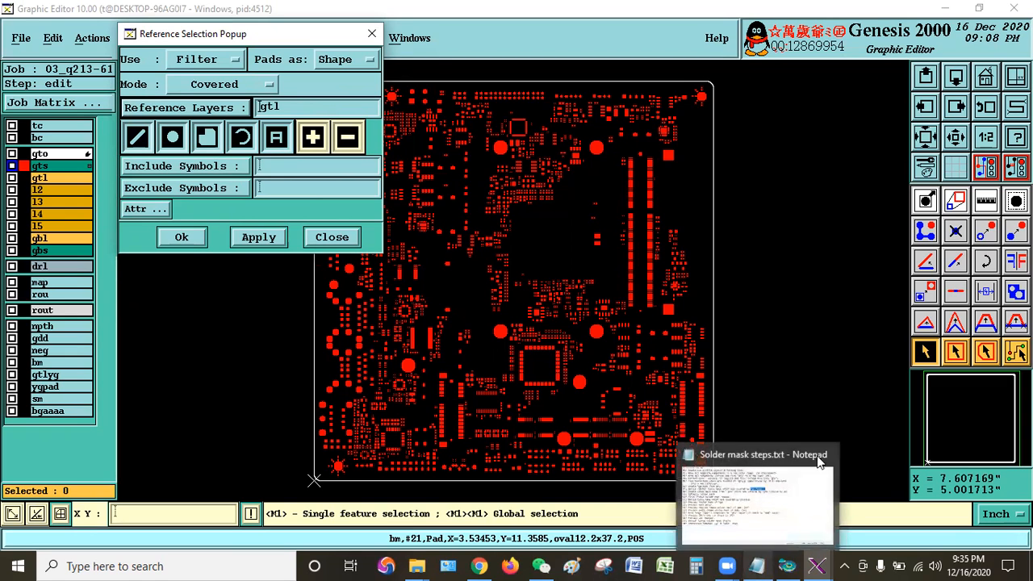
click(759, 500)
drag(29, 124, 8, 121)
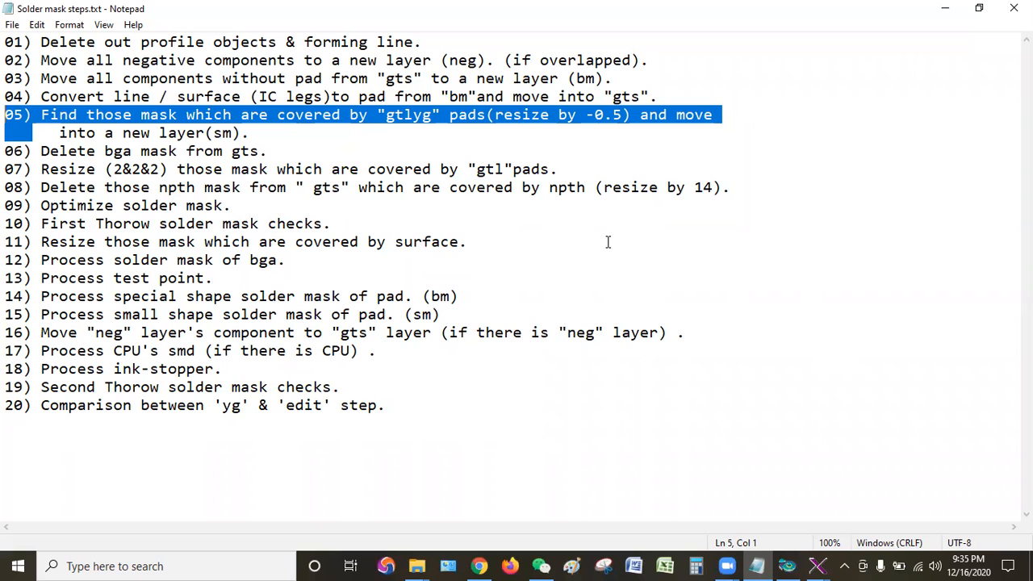
click(504, 206)
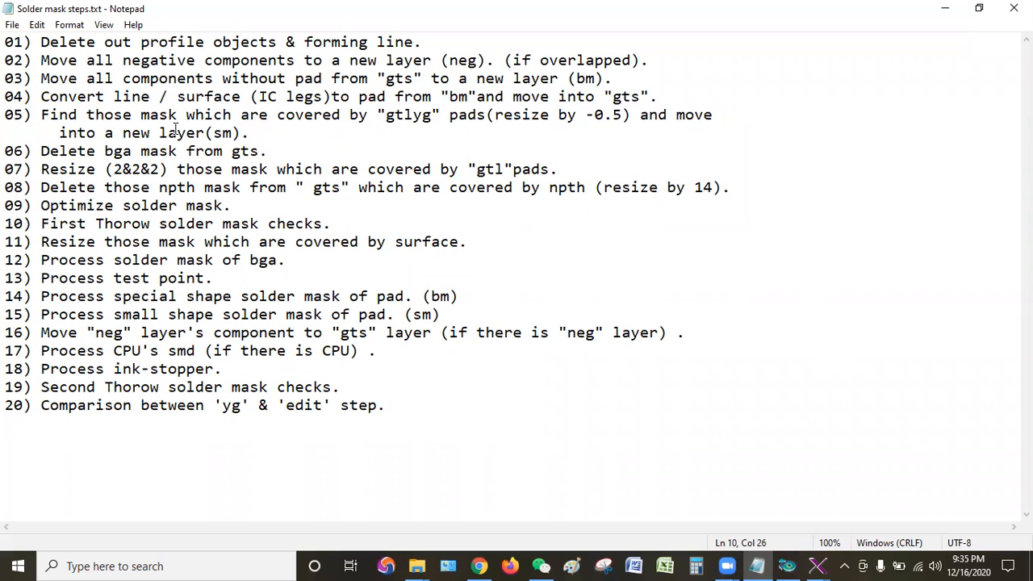
drag(487, 114, 631, 115)
click(941, 5)
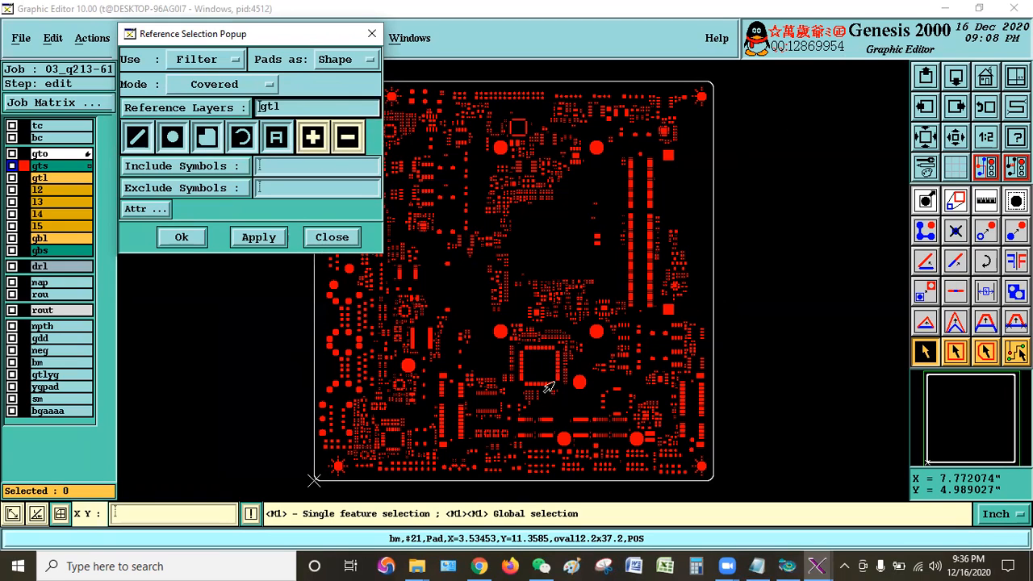
click(769, 564)
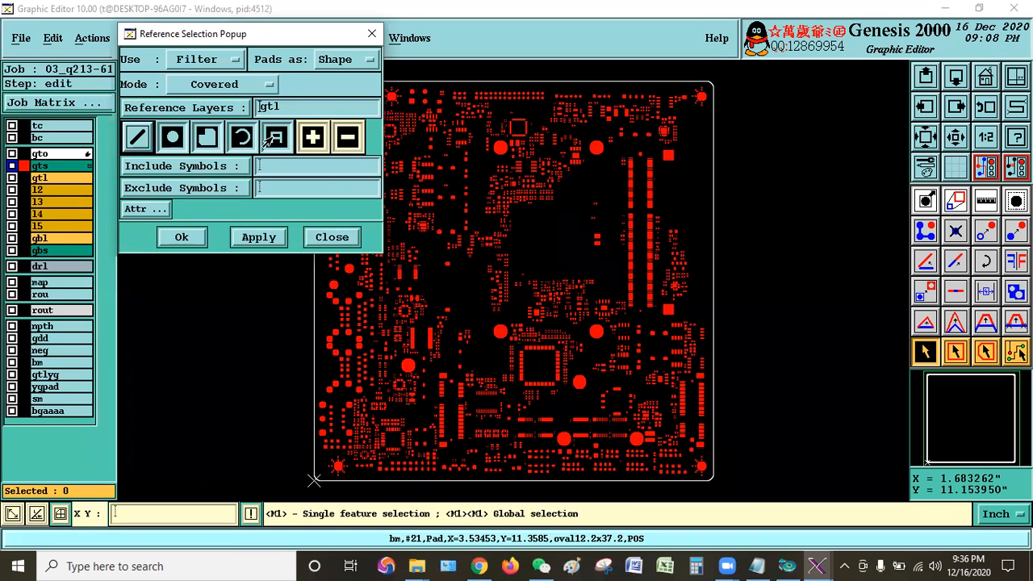
Limit the reference selection filter to positive pads and surfaces
click(208, 138)
click(242, 137)
click(276, 137)
click(347, 138)
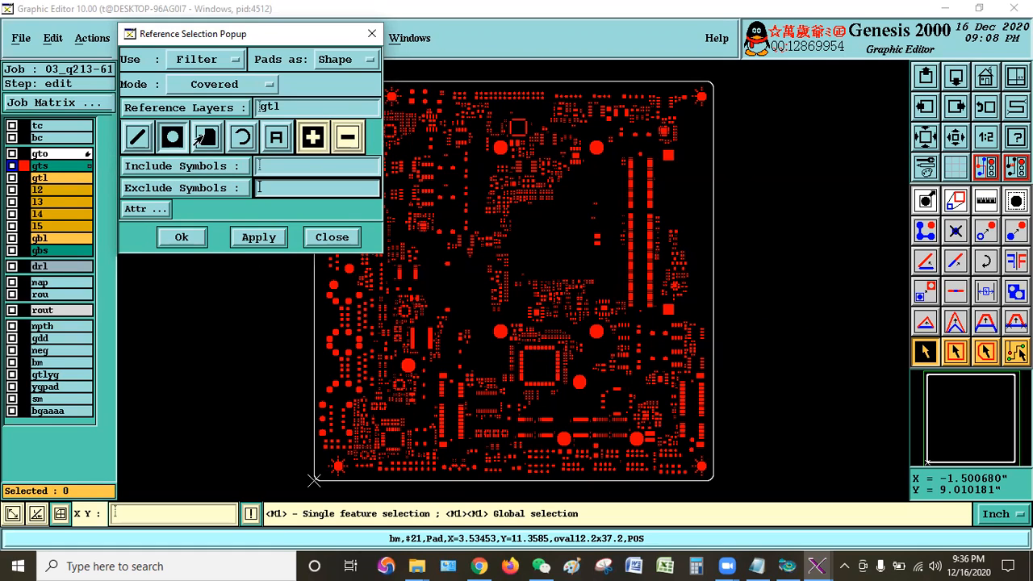
Examine the features filter and the smd attribute filter of the reference selection, and close them
click(1015, 137)
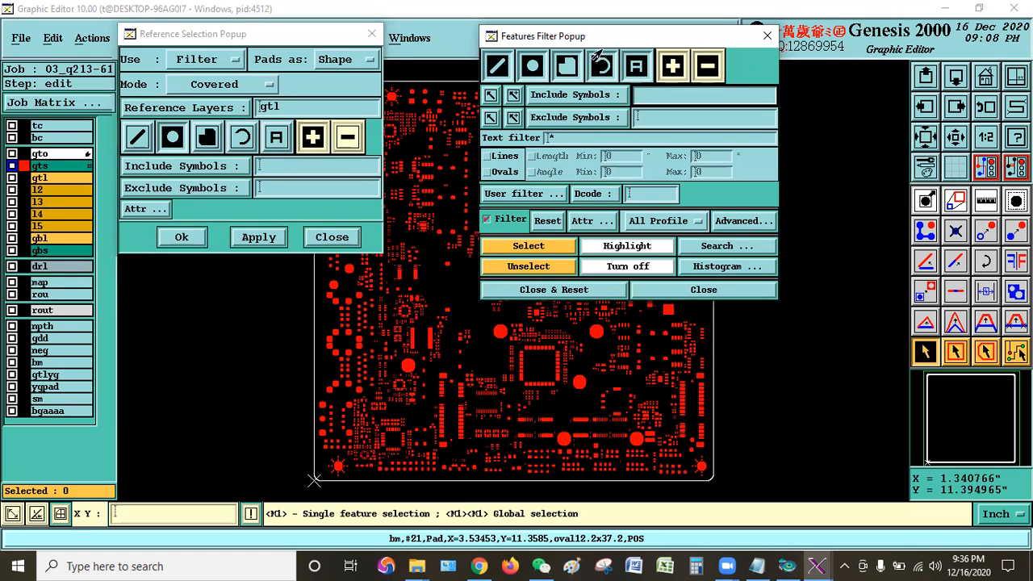
key(Tab)
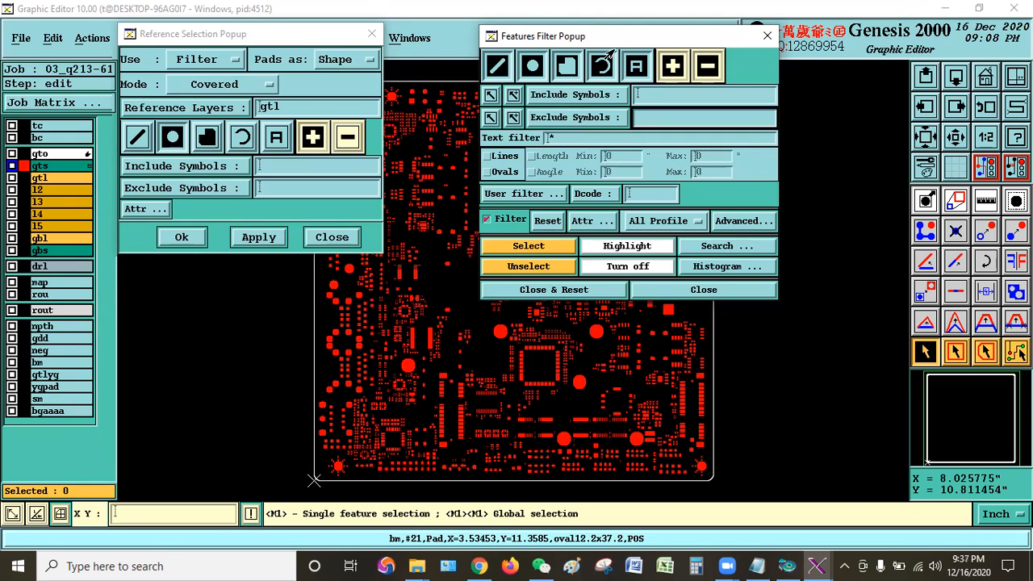
click(652, 117)
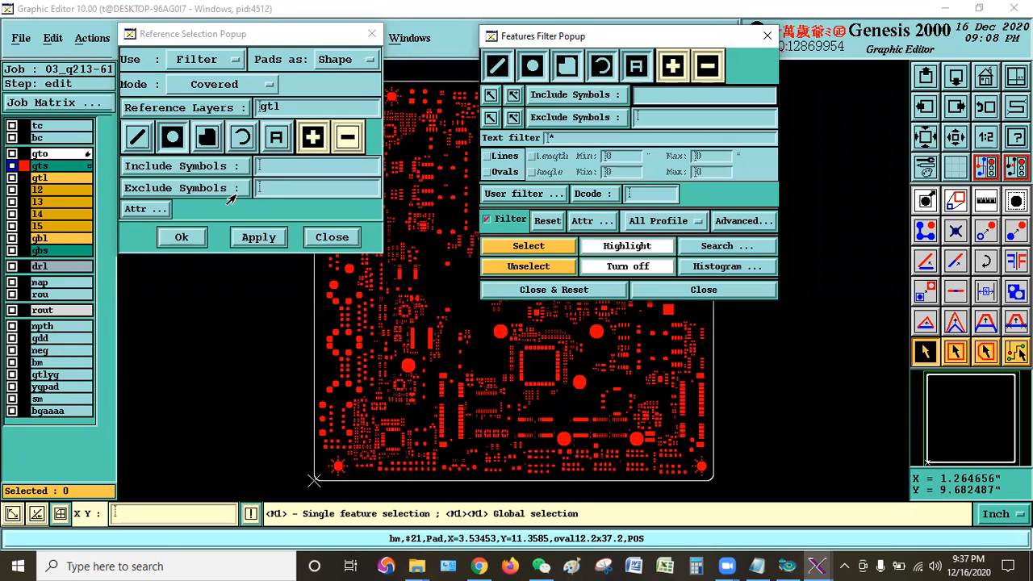
click(139, 211)
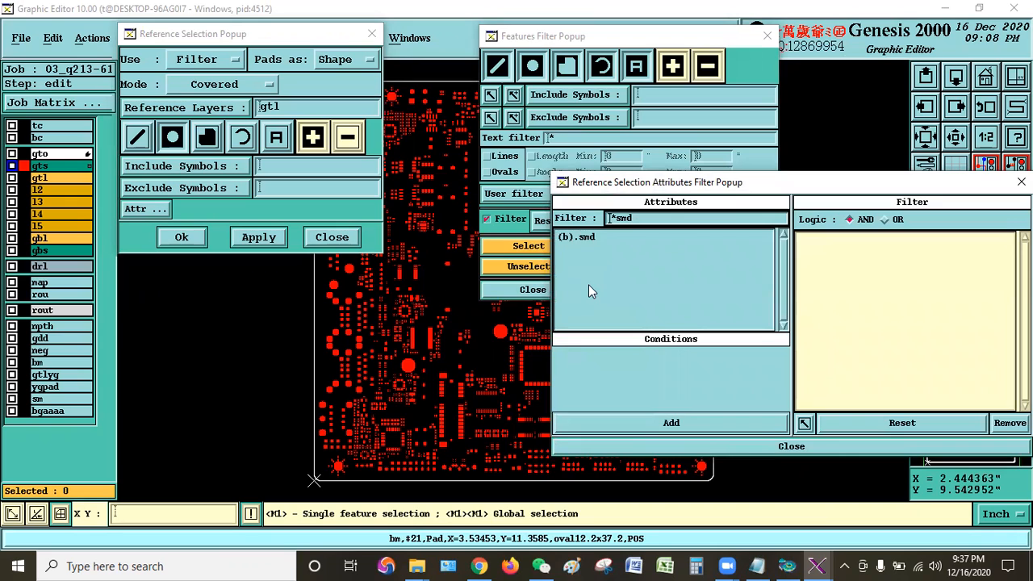
drag(665, 184, 501, 289)
drag(696, 37, 731, 13)
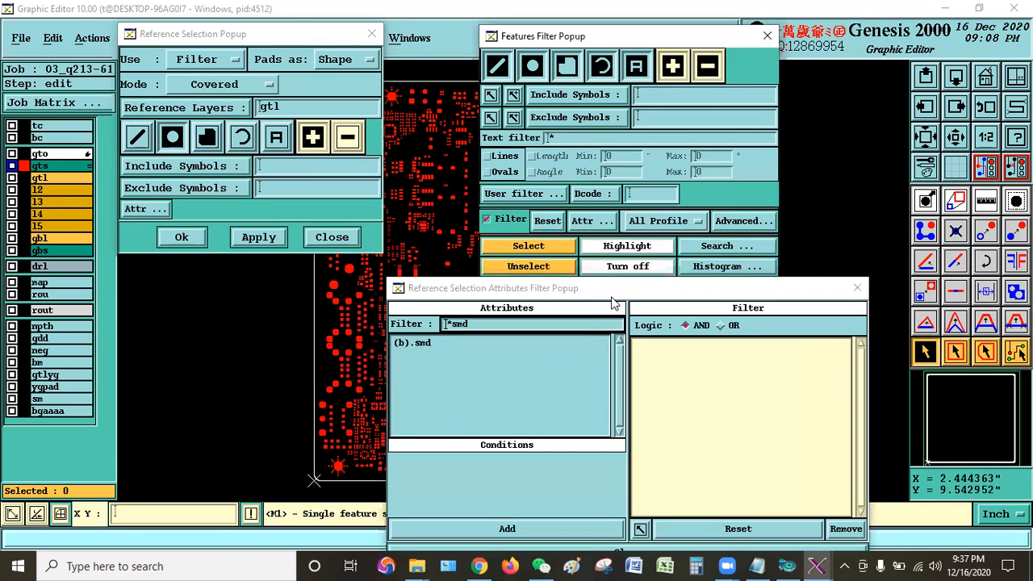
click(595, 265)
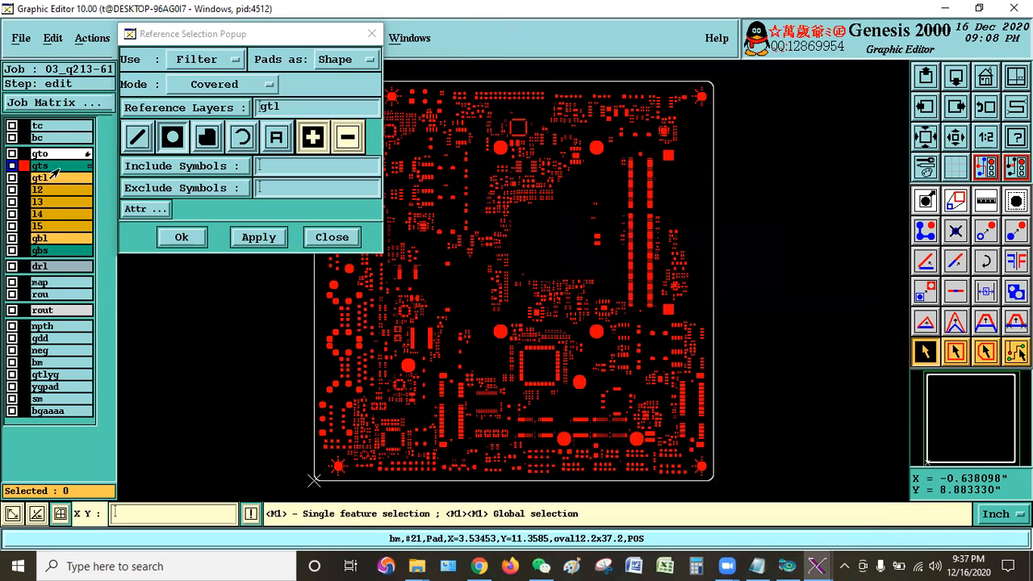
Move the BGA features of layer bgaaaa into layer gts with a resize of 0 ml, and display only gts
click(47, 411)
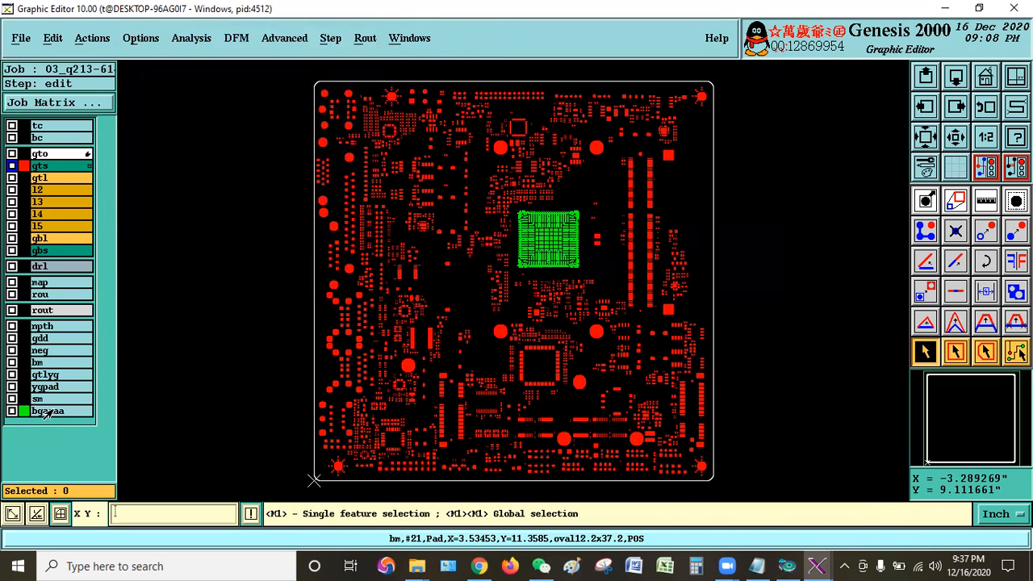
click(12, 410)
click(51, 38)
mouse_move(58, 104)
click(191, 121)
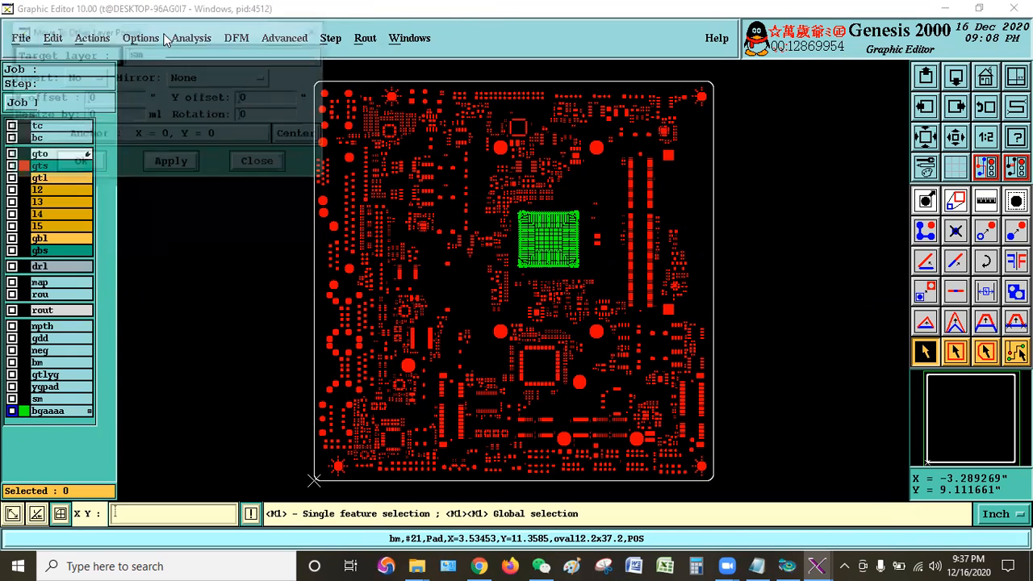
click(181, 63)
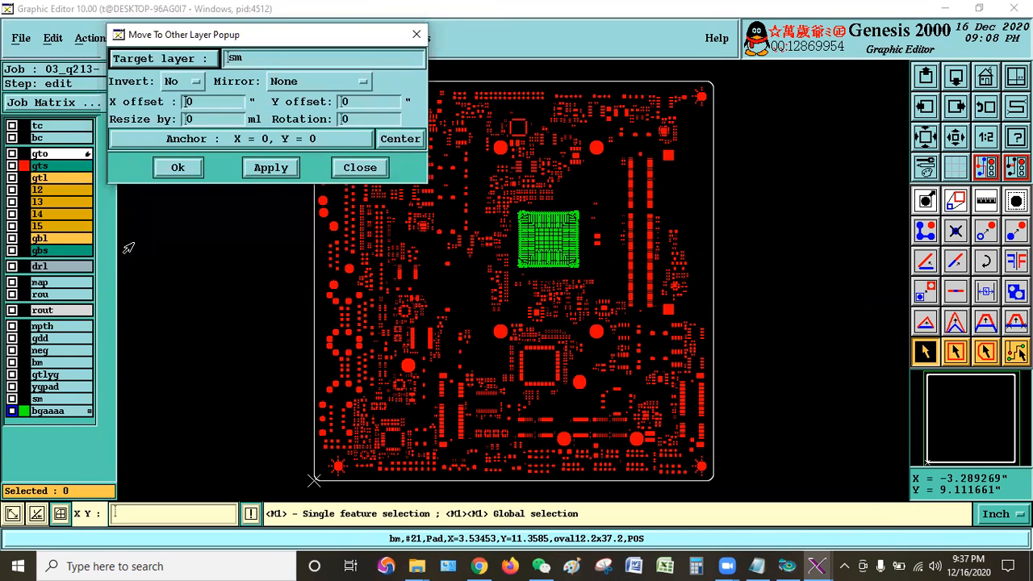
double_click(137, 143)
click(177, 167)
key(Return)
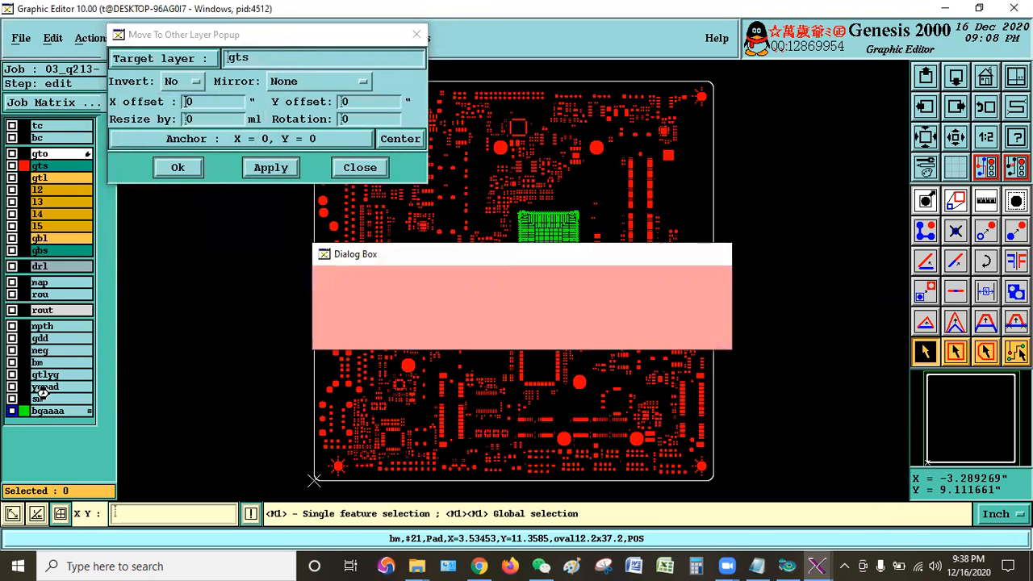
double_click(39, 170)
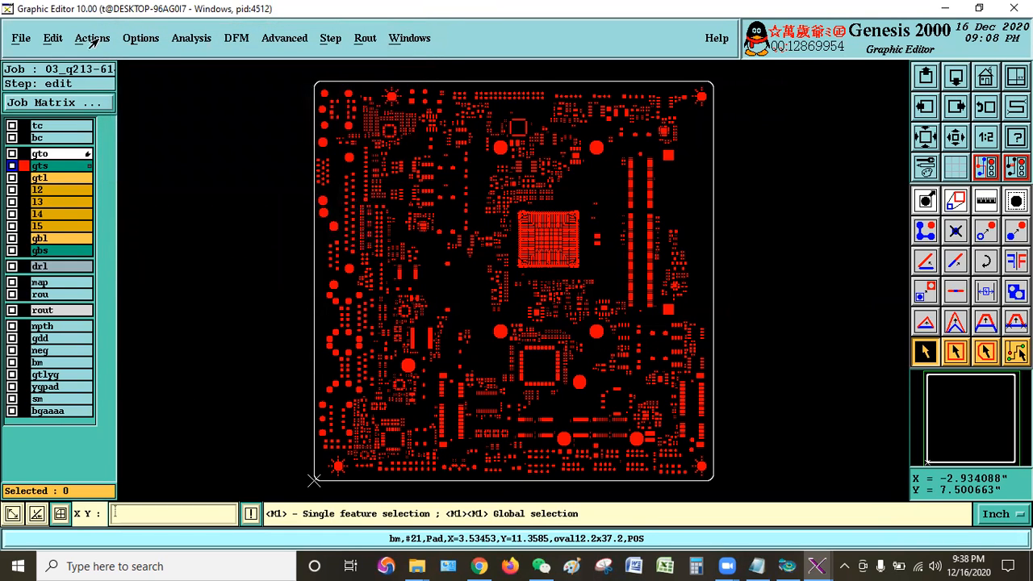
Delete the BGA masks from gts by selecting the features that touch reference layer gtl with the .smd attribute
click(92, 38)
click(111, 226)
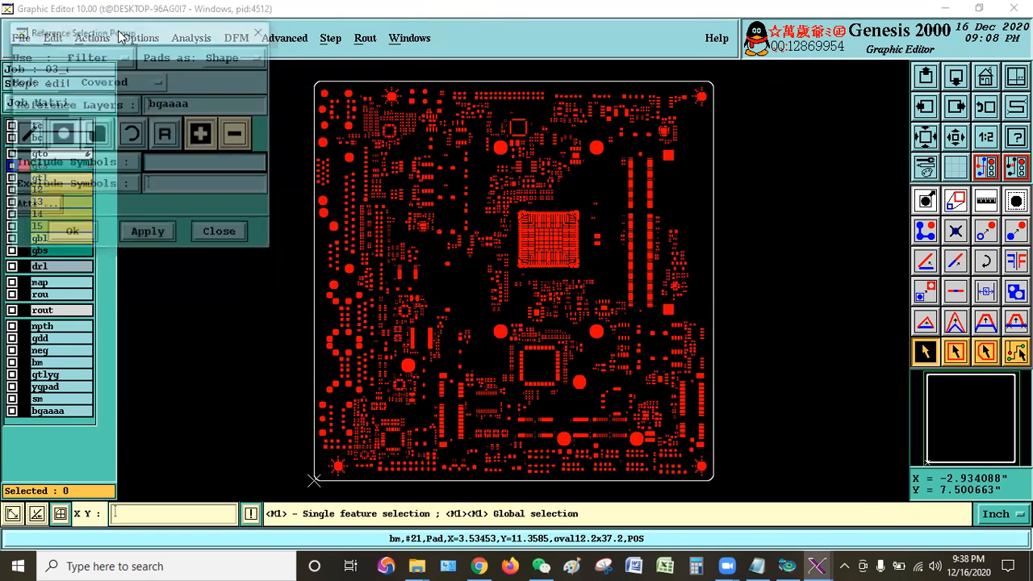
click(222, 83)
click(211, 45)
click(214, 111)
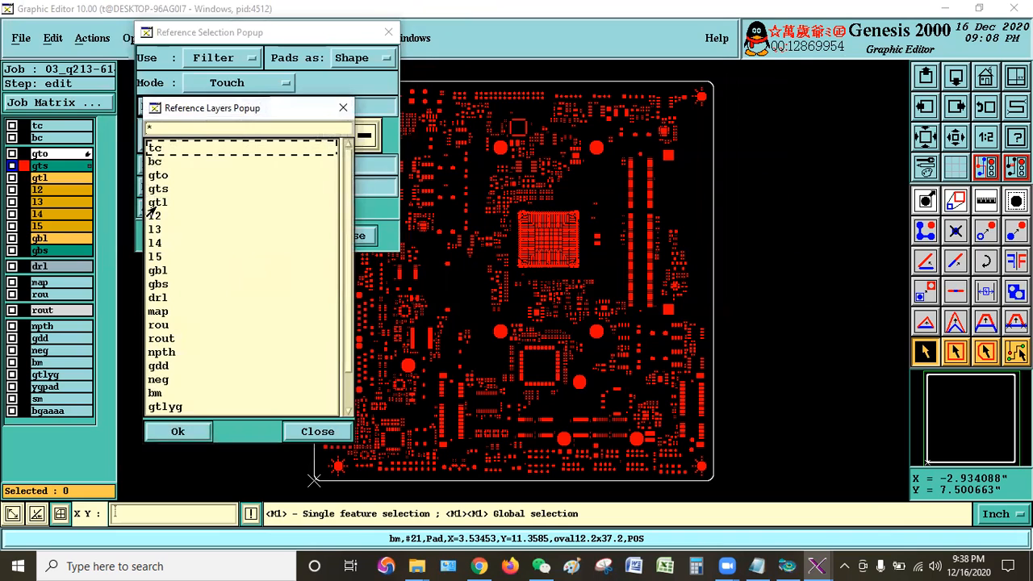
double_click(156, 203)
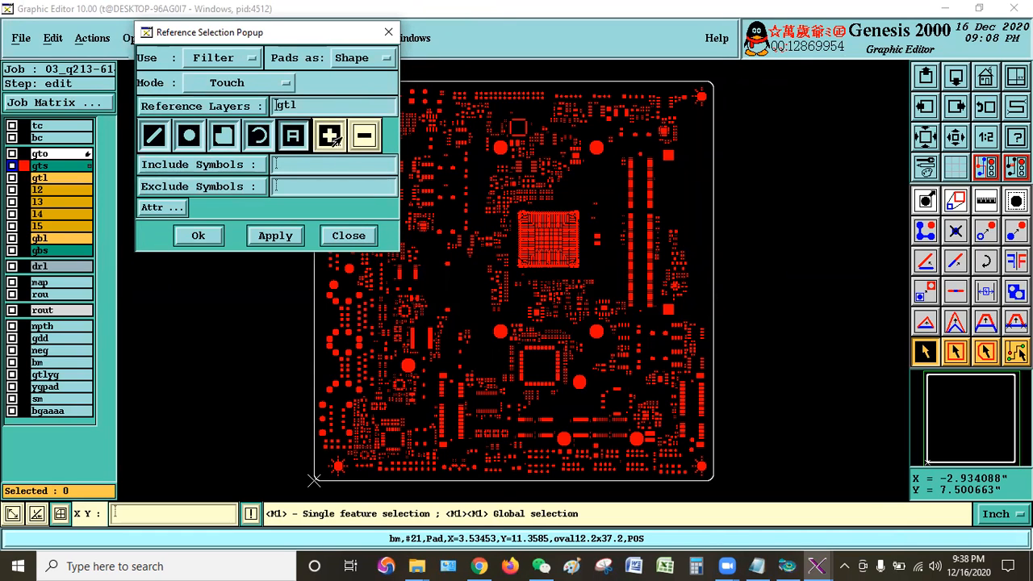
click(162, 207)
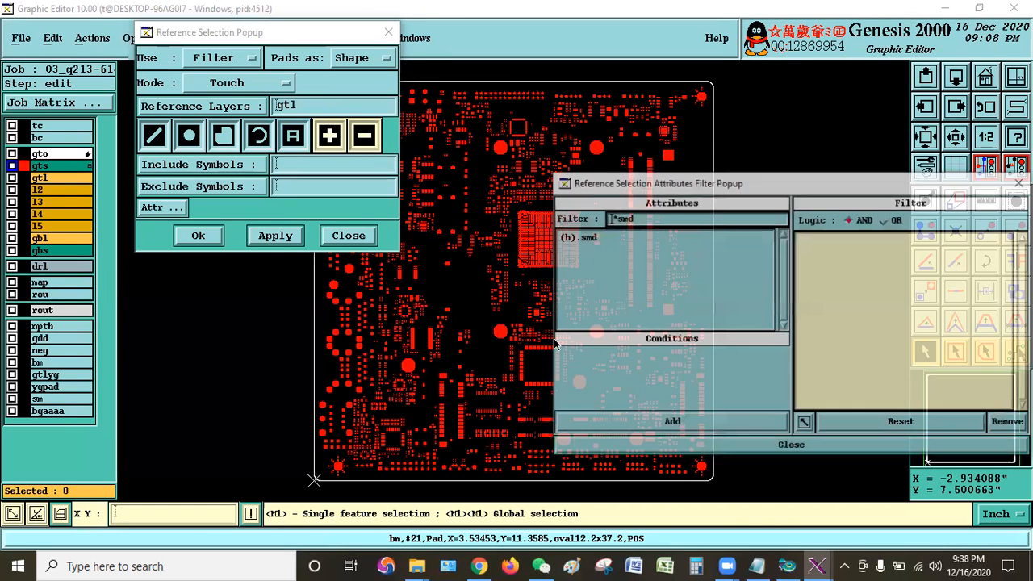
click(579, 239)
click(672, 421)
click(264, 239)
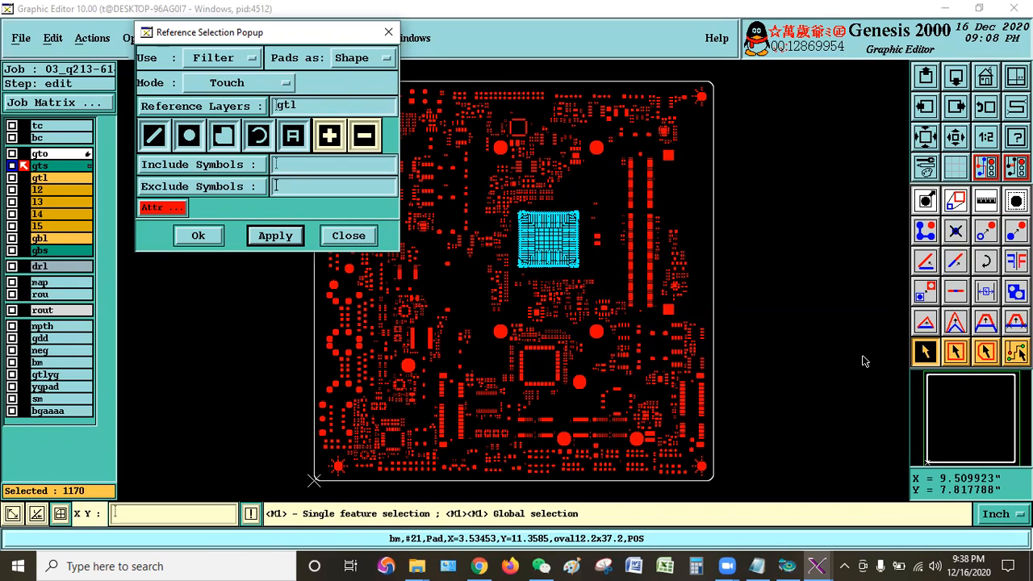
right_click(726, 233)
click(727, 233)
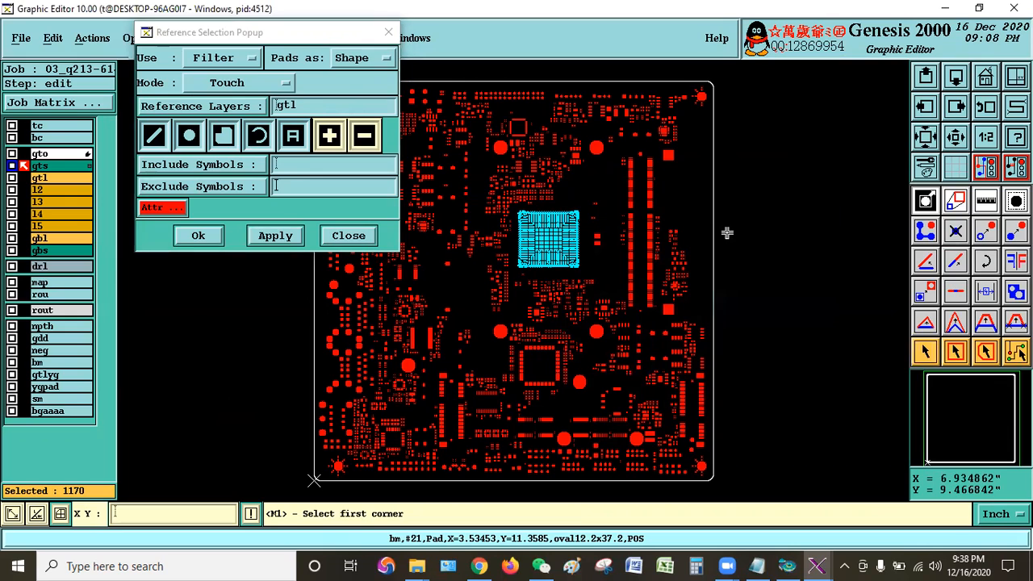
key(ctrl+b)
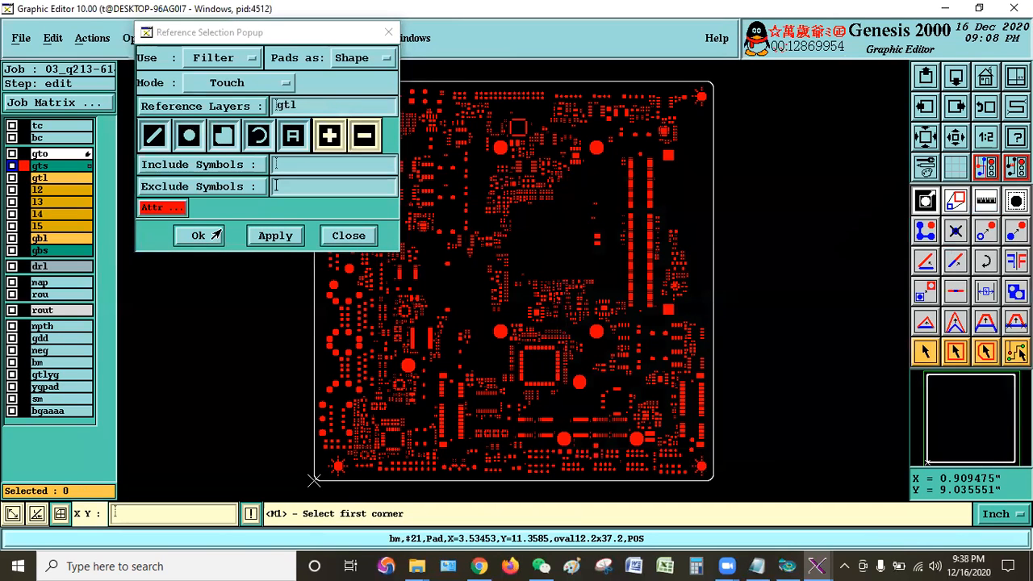
Clear the reference selection's attribute filter and set it to Covered mode, using only positive pads and surfaces of gtl
click(172, 212)
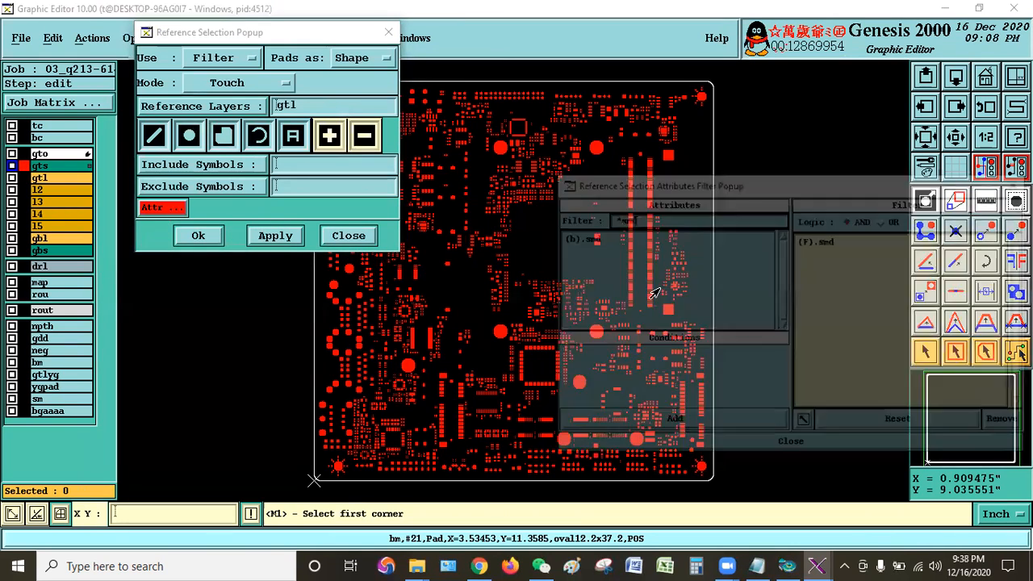
click(797, 445)
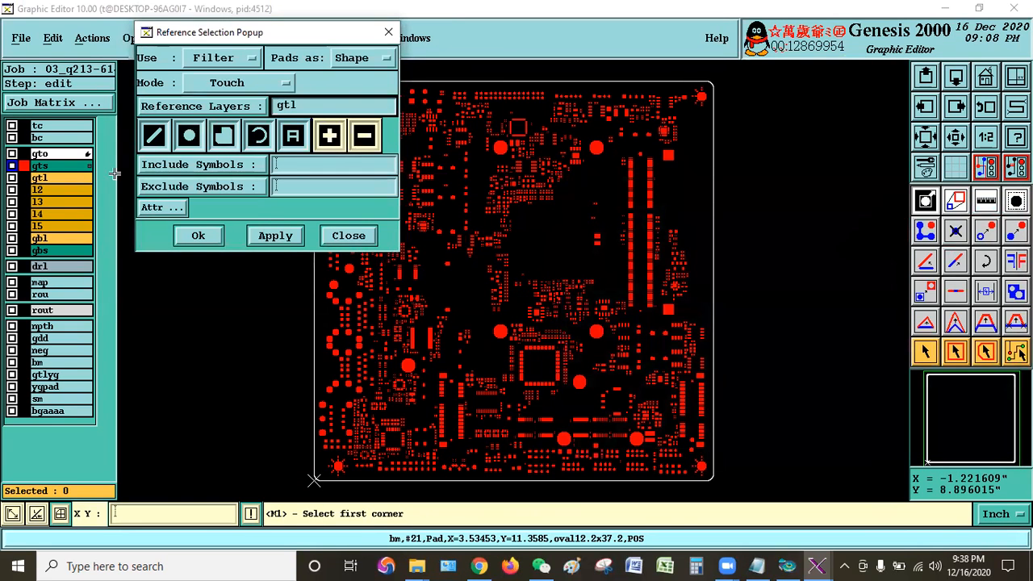
click(224, 84)
click(217, 116)
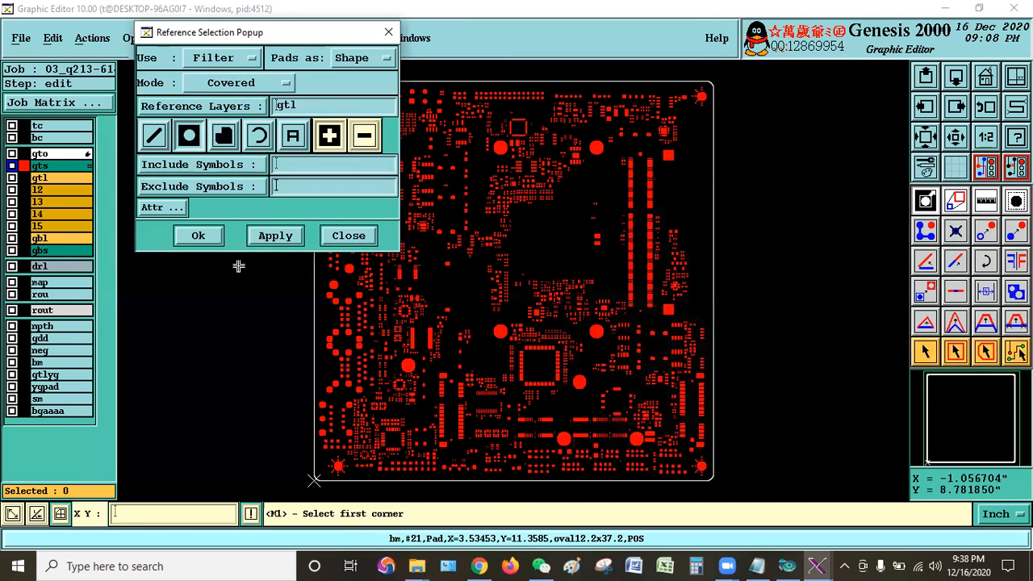
Select the gts masks covered by gtl and resize them by 2 ml, and repeat the selection and resize once
click(272, 232)
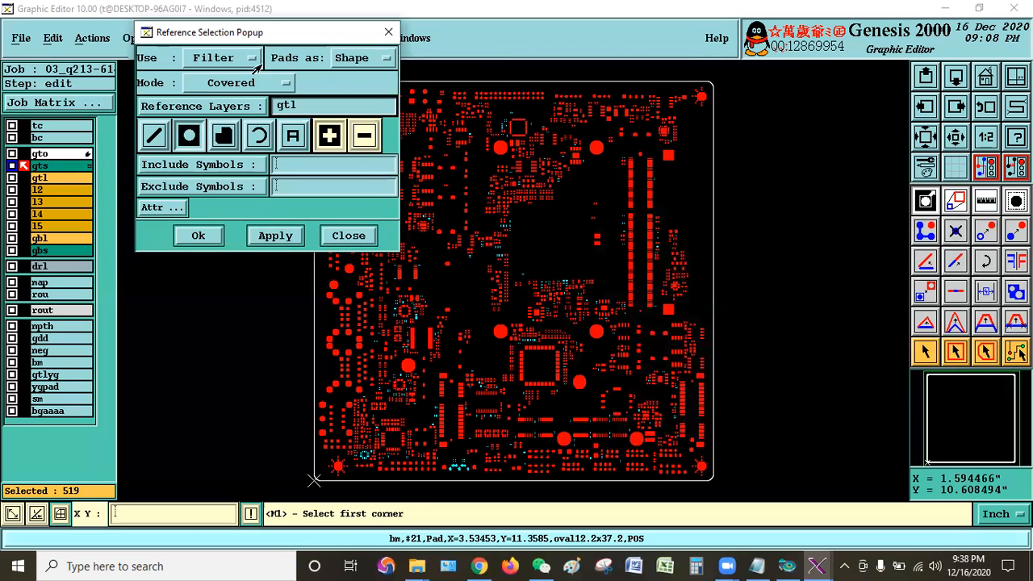
drag(274, 36, 244, 156)
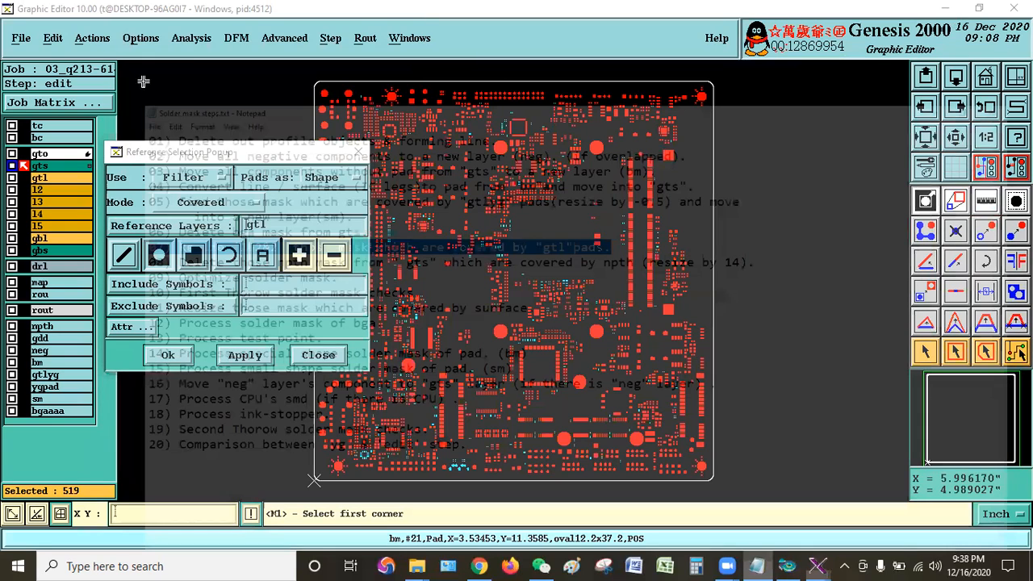
click(53, 37)
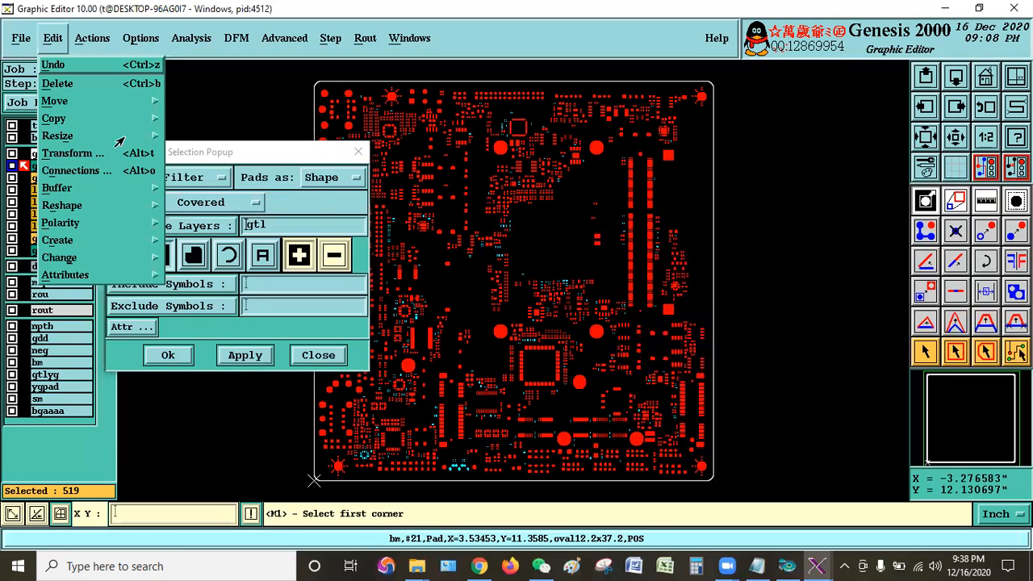
click(187, 139)
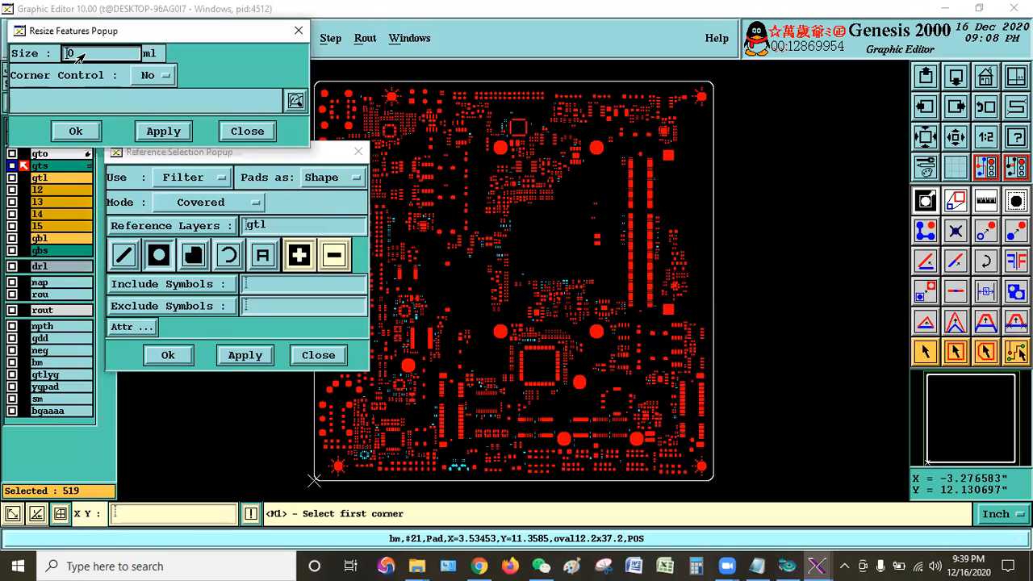
drag(121, 31, 779, 114)
click(808, 217)
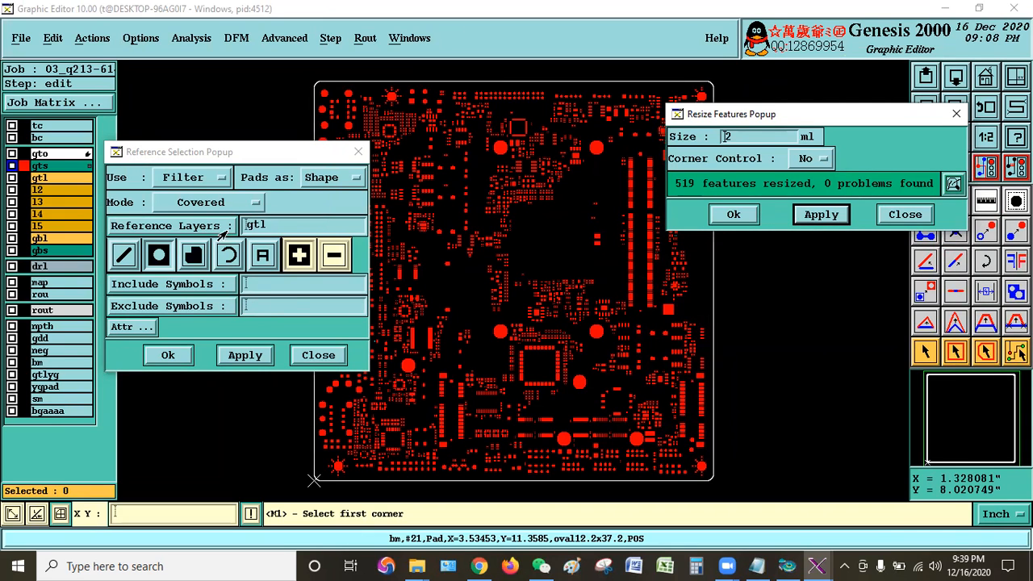
click(232, 355)
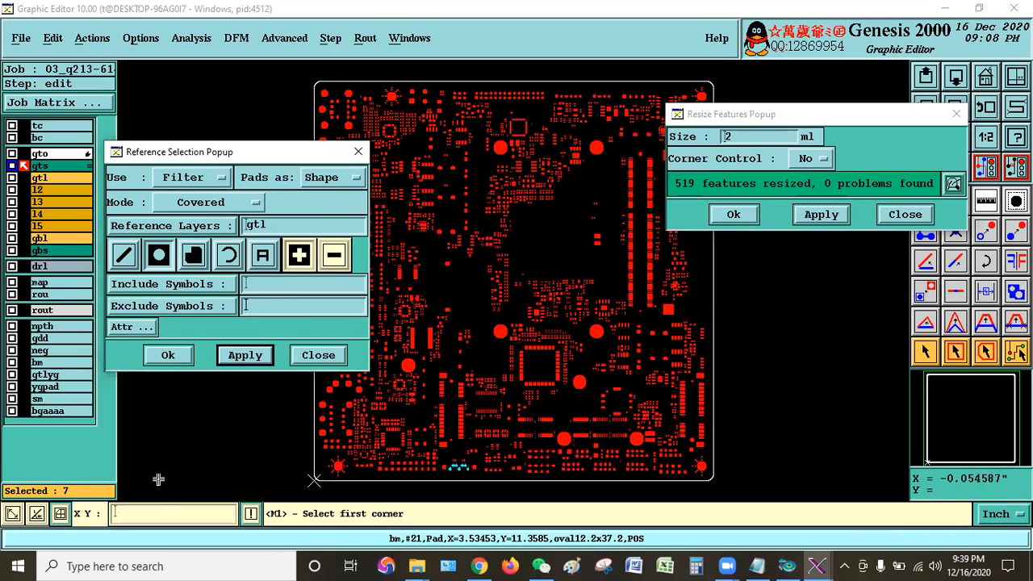
click(812, 216)
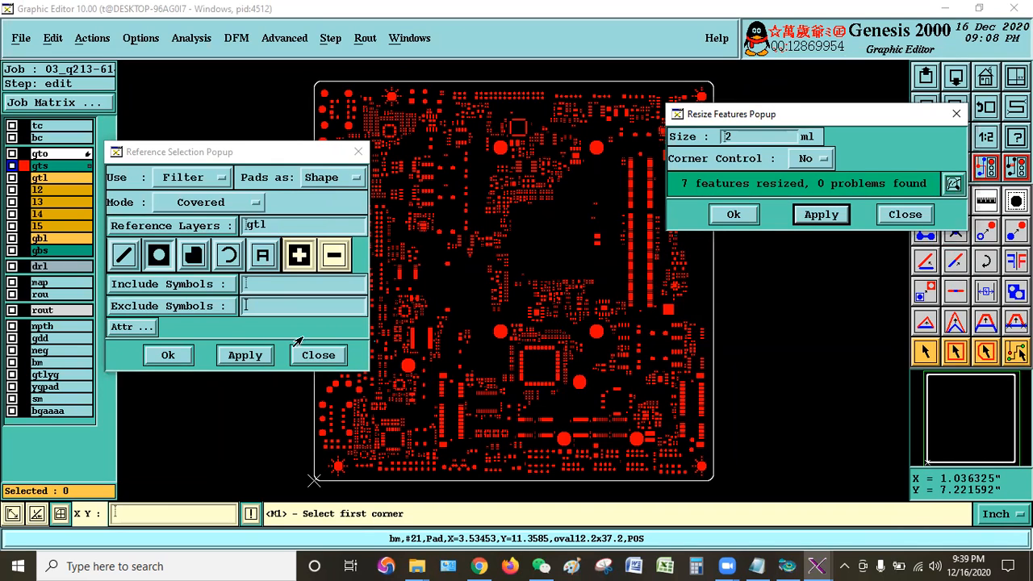
Repeat the selection of gts masks covered by gtl, check the notes, and compare the gts masks with the displayed gtl layer
click(245, 355)
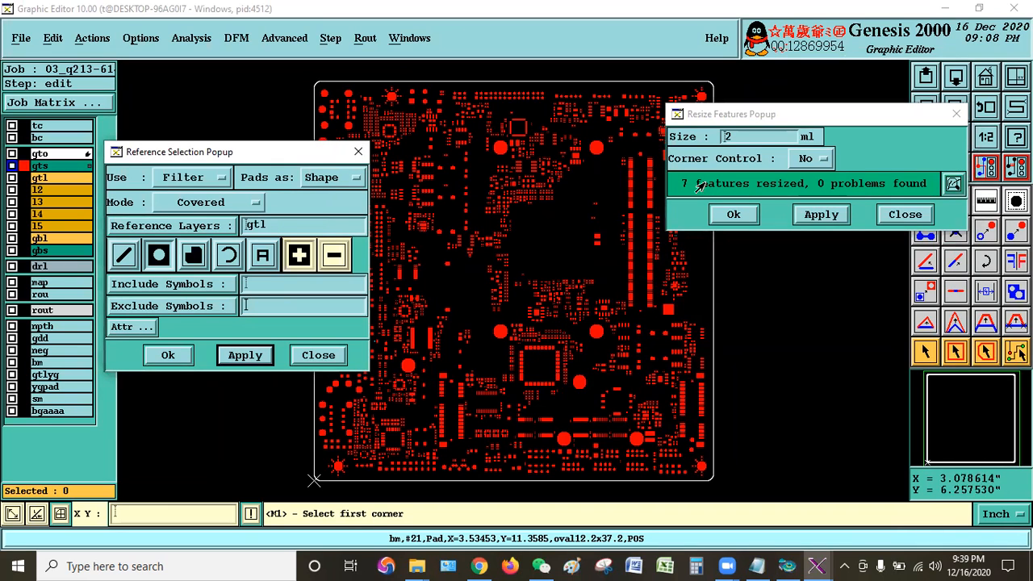
click(756, 564)
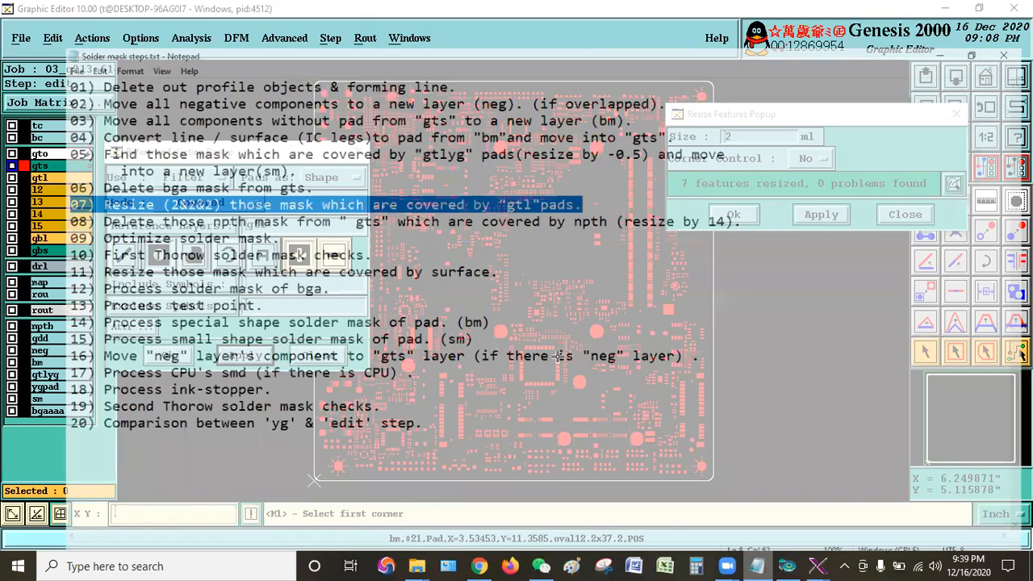
key(alt+Tab)
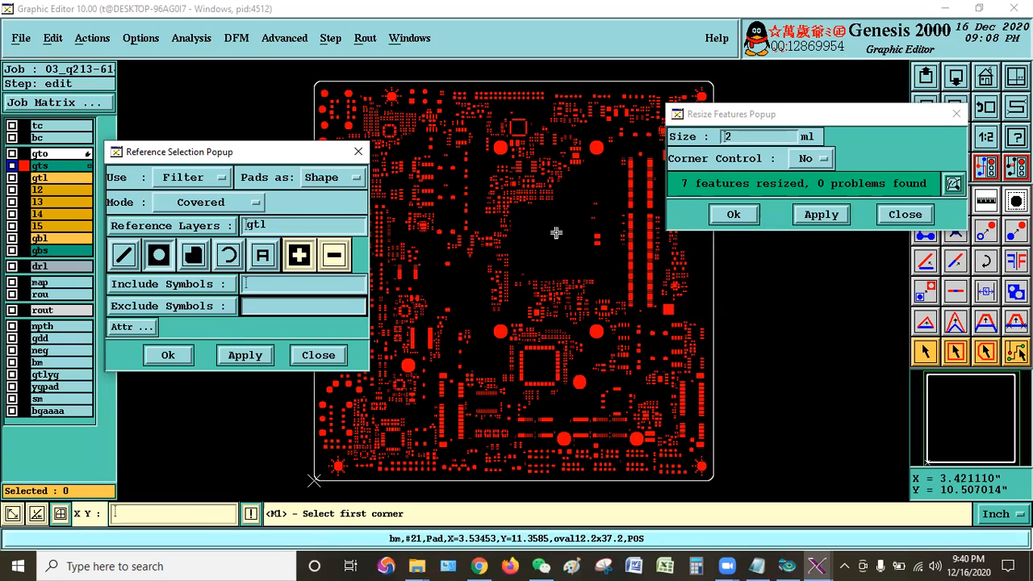
drag(295, 154, 237, 264)
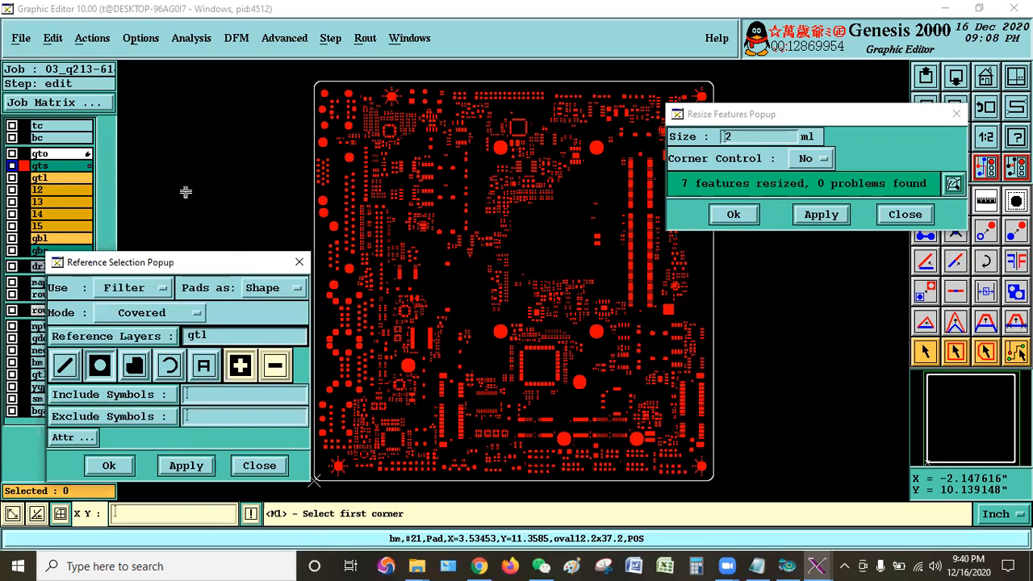
click(42, 177)
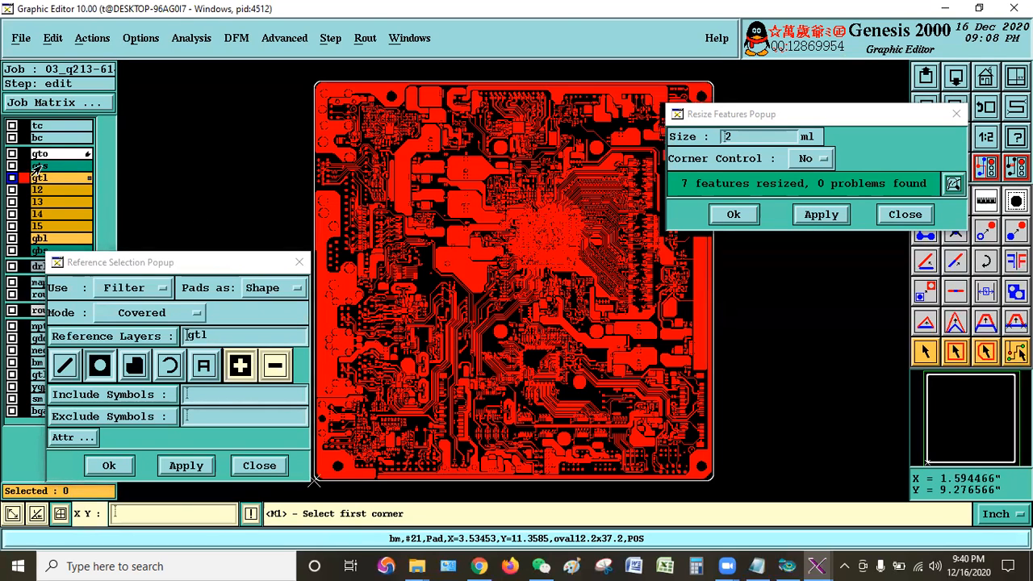
click(48, 165)
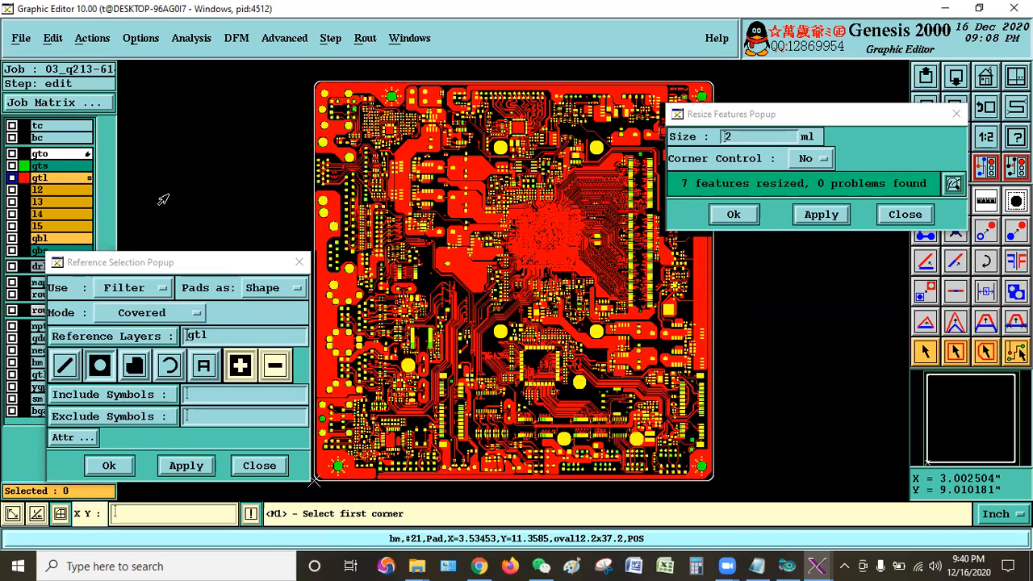
click(46, 177)
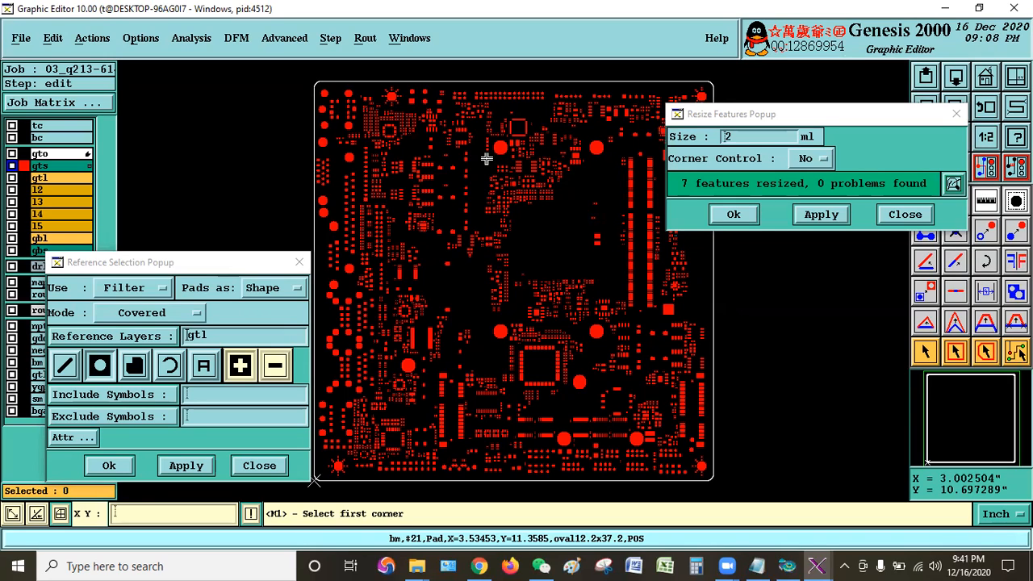
Undo the last resize of the gts masks
right_click(528, 191)
key(ctrl+z)
key(Return)
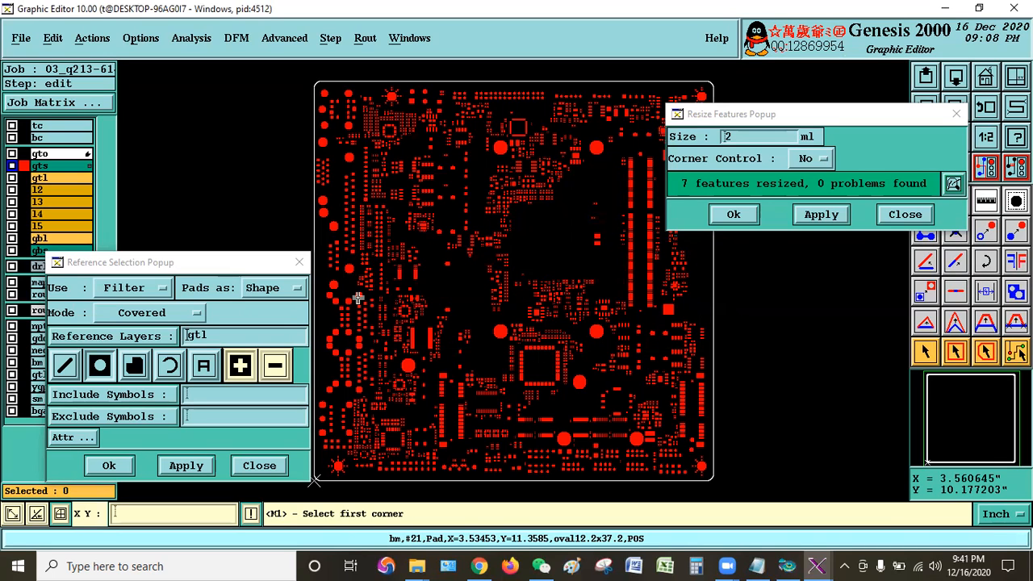
Reselect the gts masks covered by gtl pads and display the gtl layer together with them
click(192, 463)
click(436, 450)
click(484, 489)
click(364, 166)
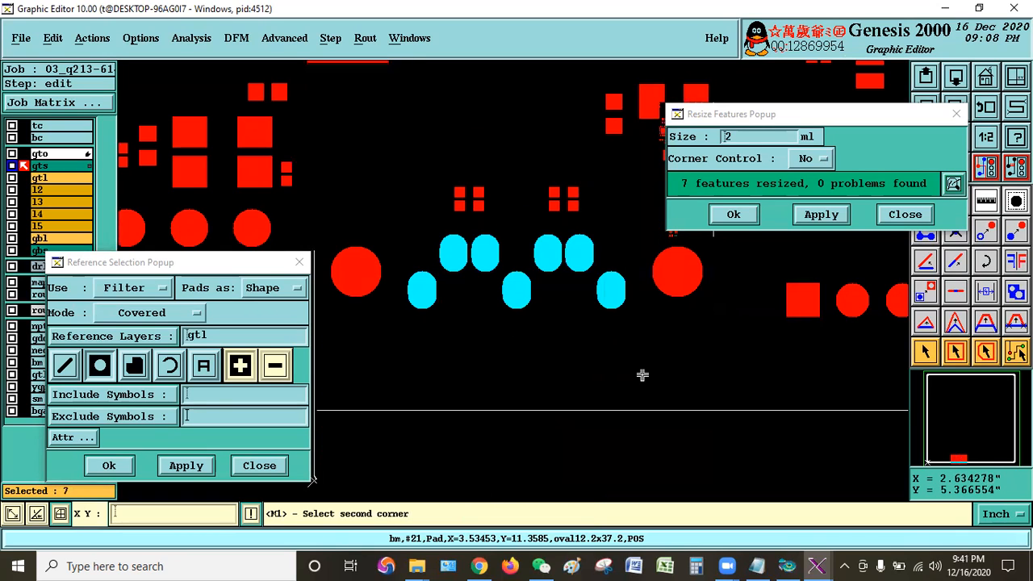
click(645, 386)
drag(804, 114, 869, 63)
click(42, 179)
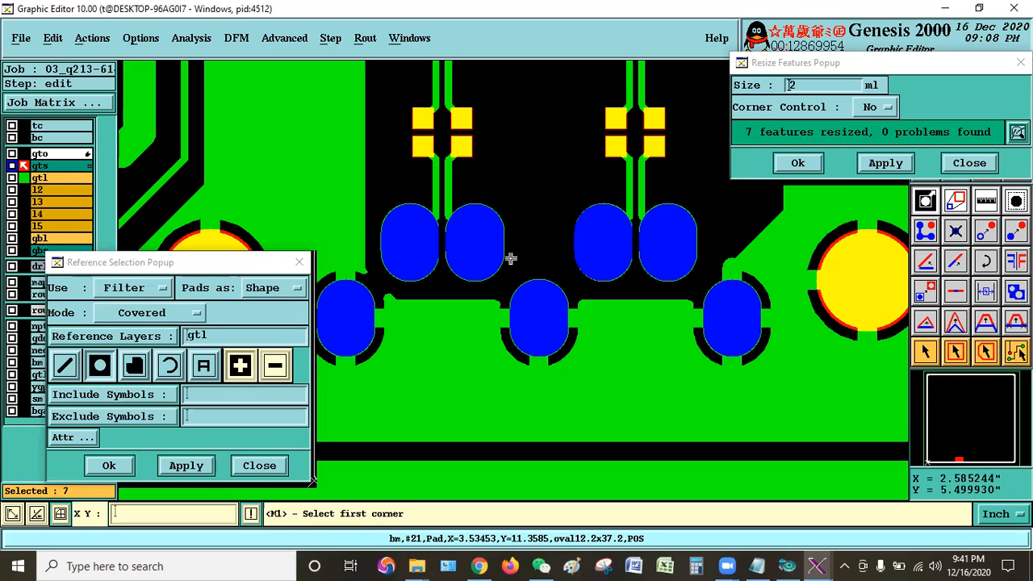
Resize the selected gts masks by 2 ml and close the resize settings
click(925, 352)
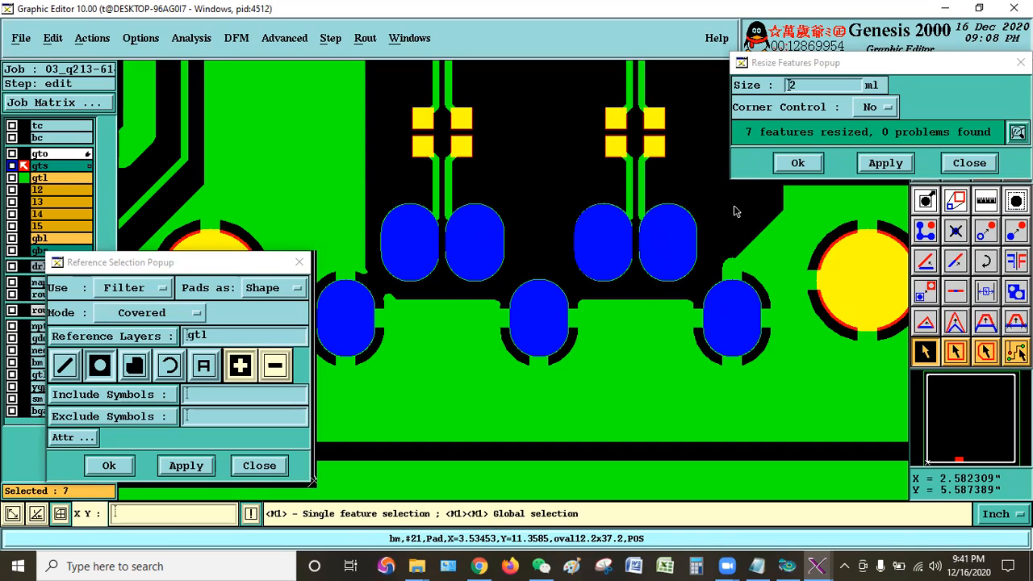
click(880, 163)
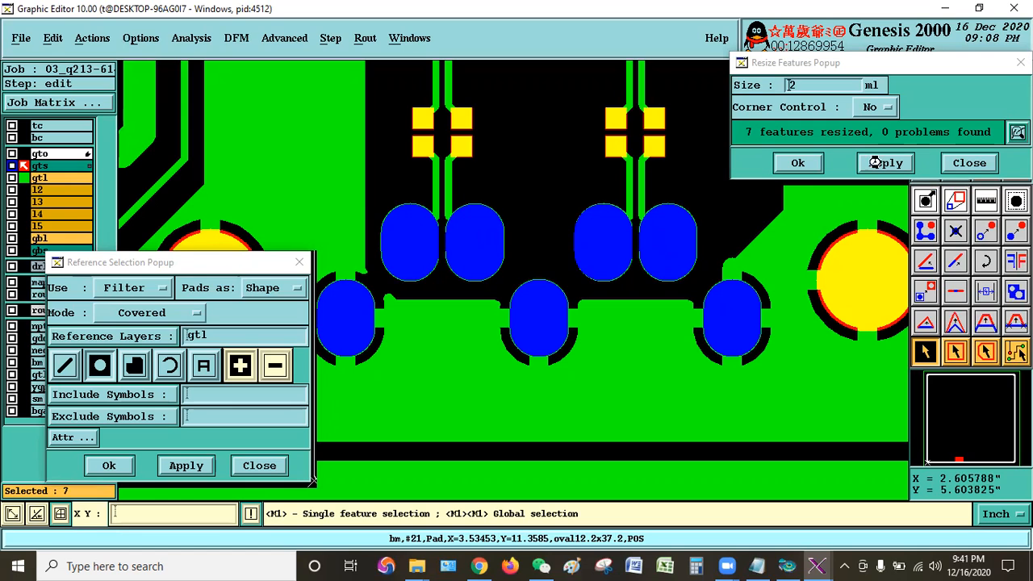
click(969, 163)
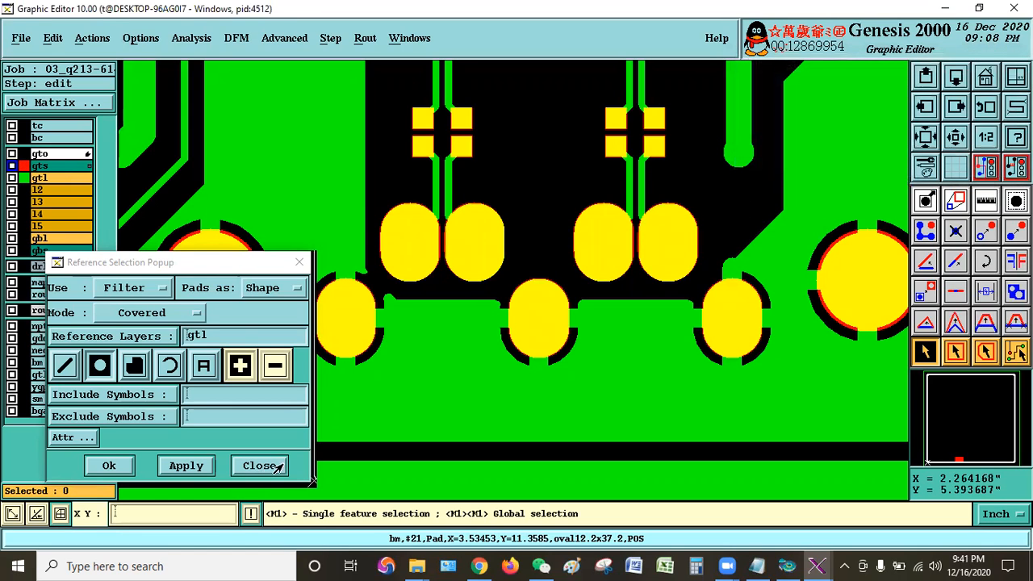
Switch to Notepad and highlight item 08 of the solder mask steps, about deleting the npth masks from gts
drag(194, 273, 331, 160)
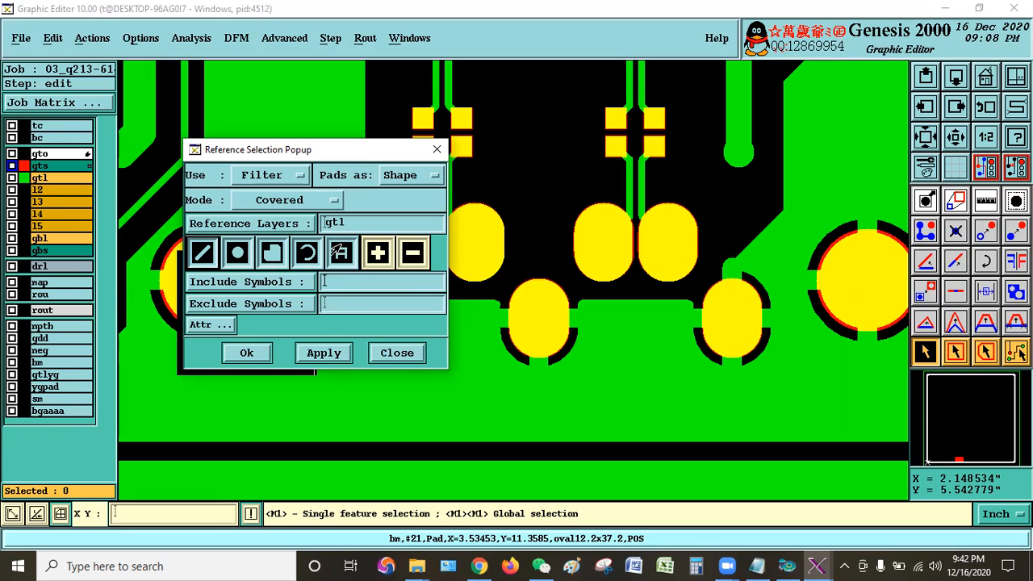
click(346, 281)
click(756, 565)
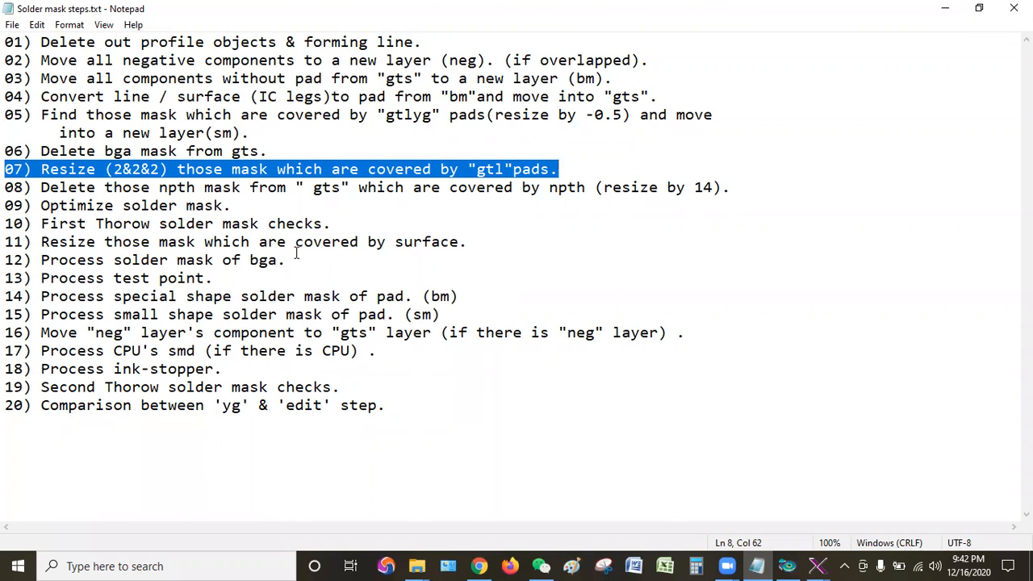
click(210, 240)
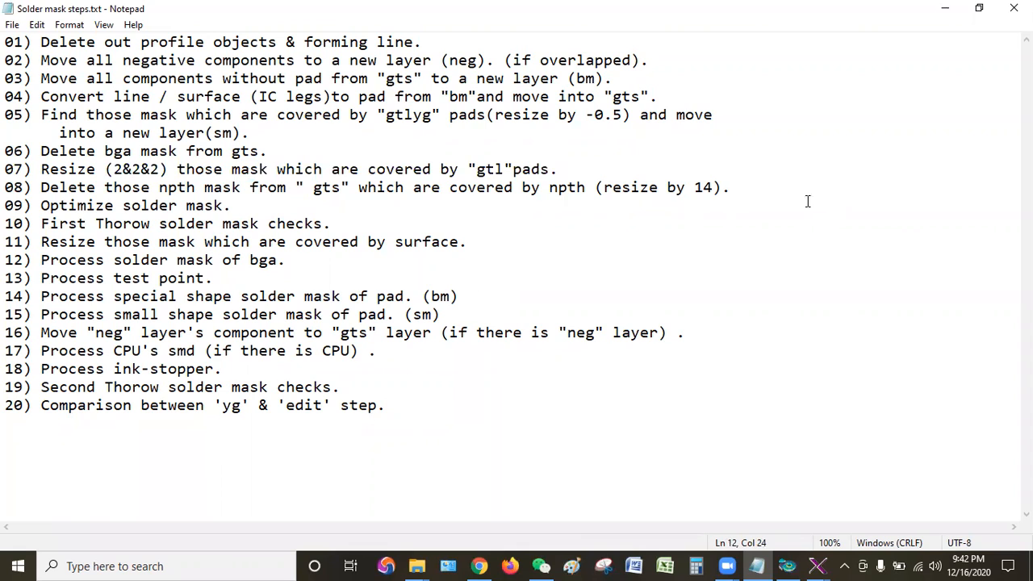
drag(731, 187, 3, 187)
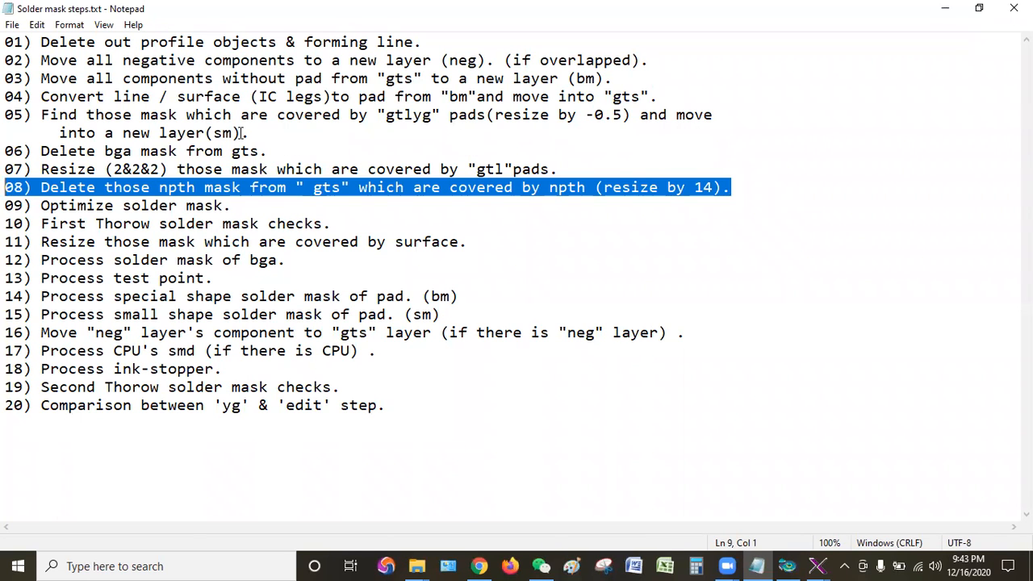
click(946, 8)
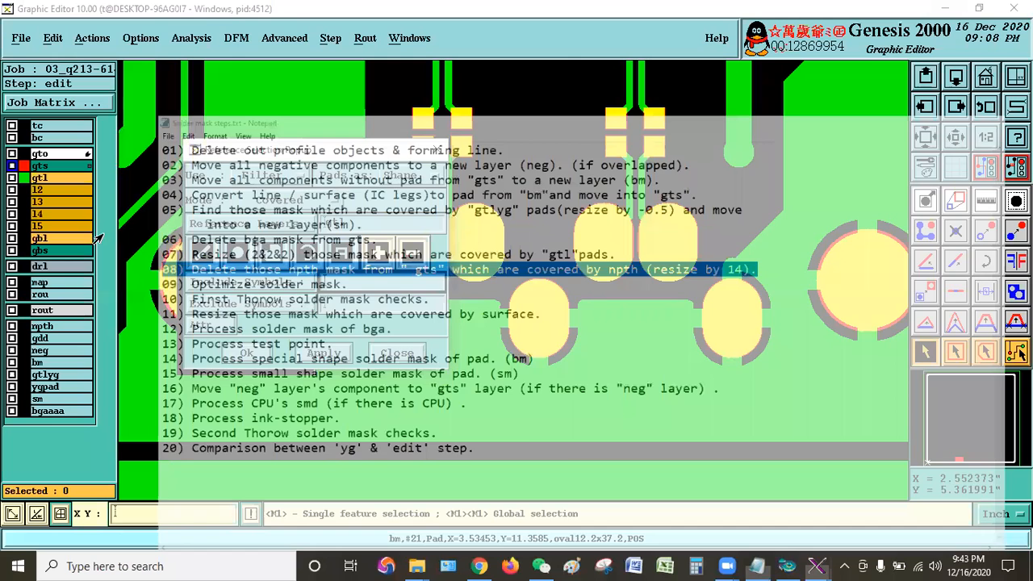
Try to select the gts masks covered by reference layer npth, recheck item 08 in the notes, and close the reference selection
click(397, 354)
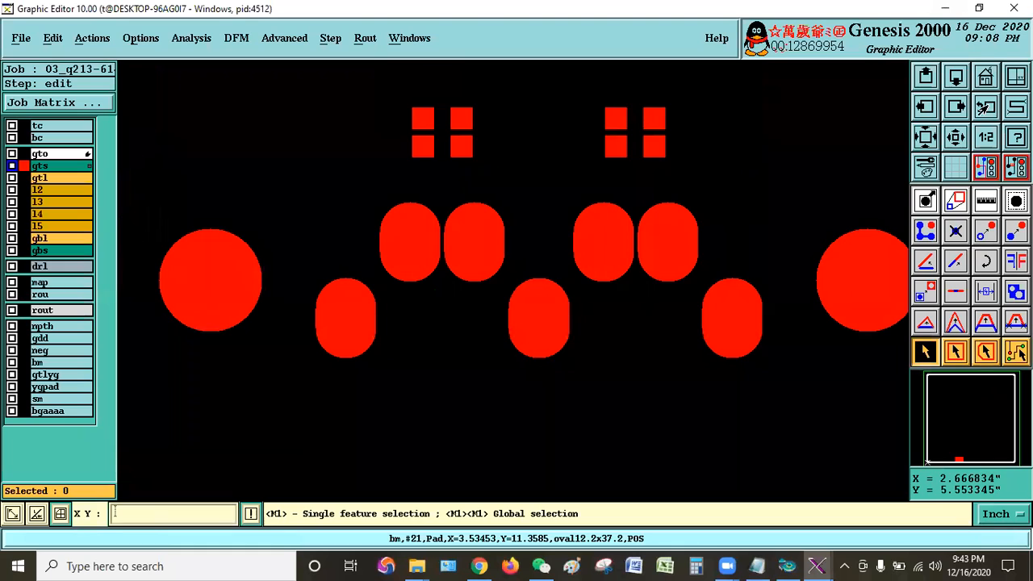
key(Home)
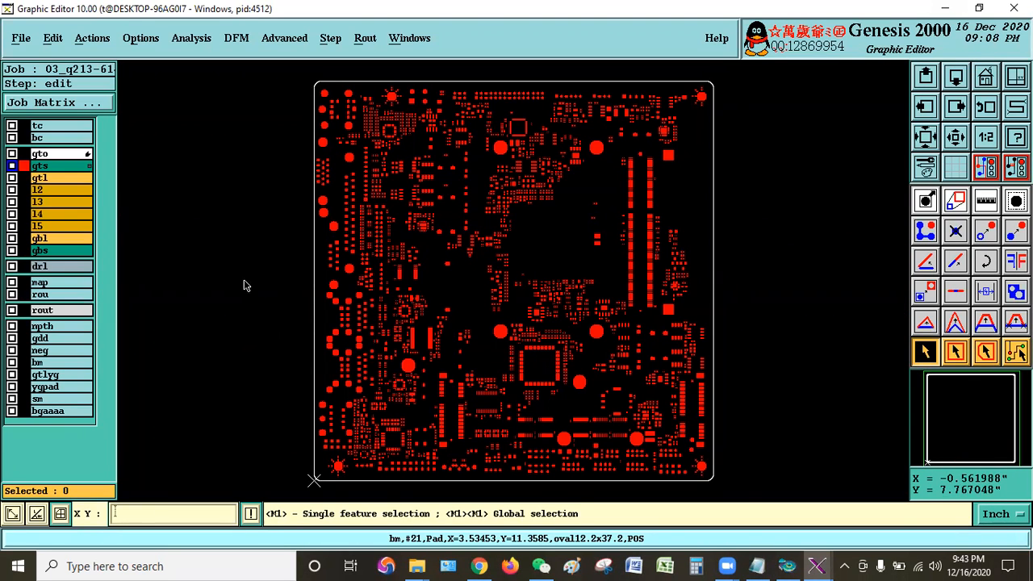
click(92, 38)
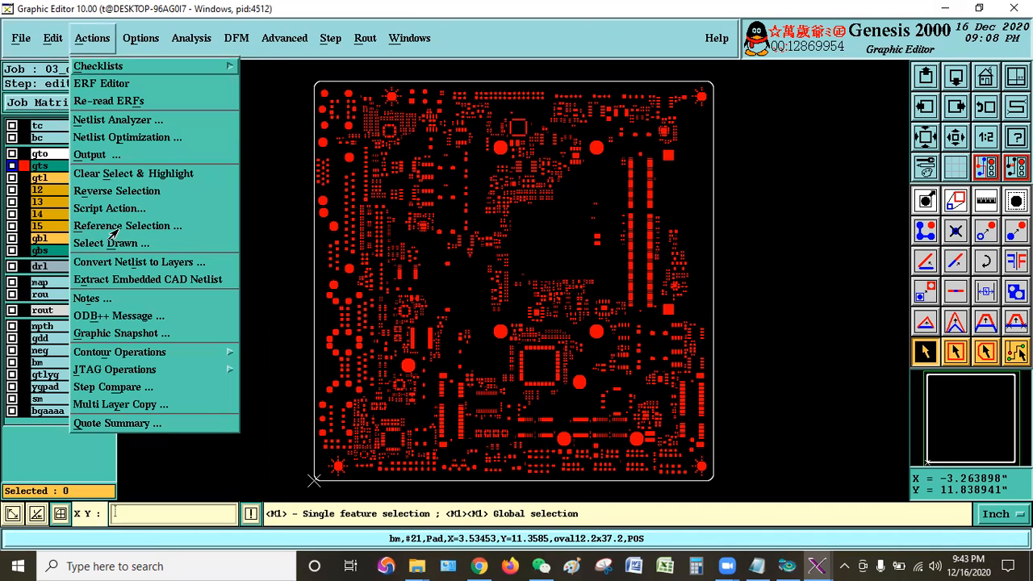
click(113, 226)
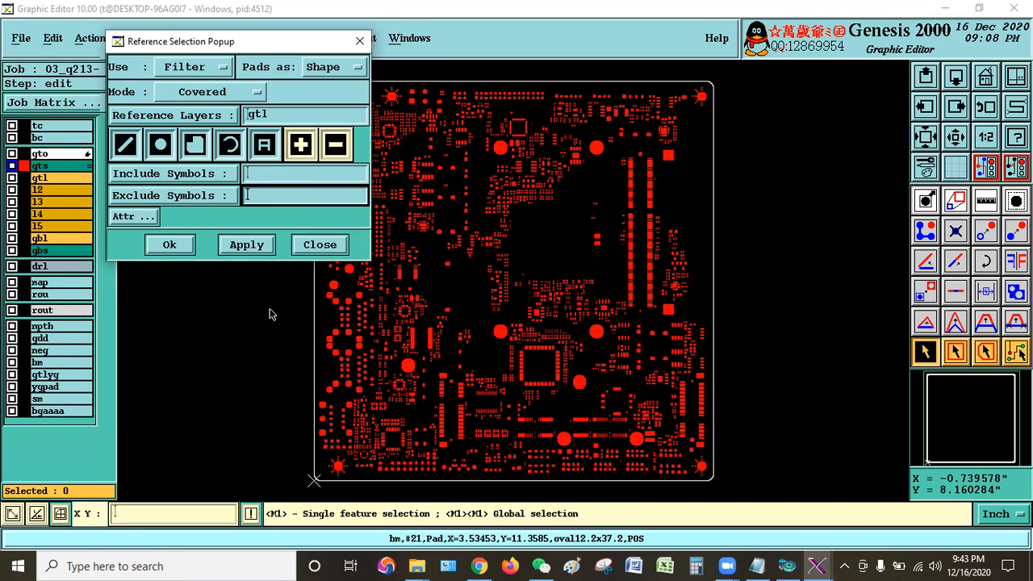
click(195, 115)
click(156, 362)
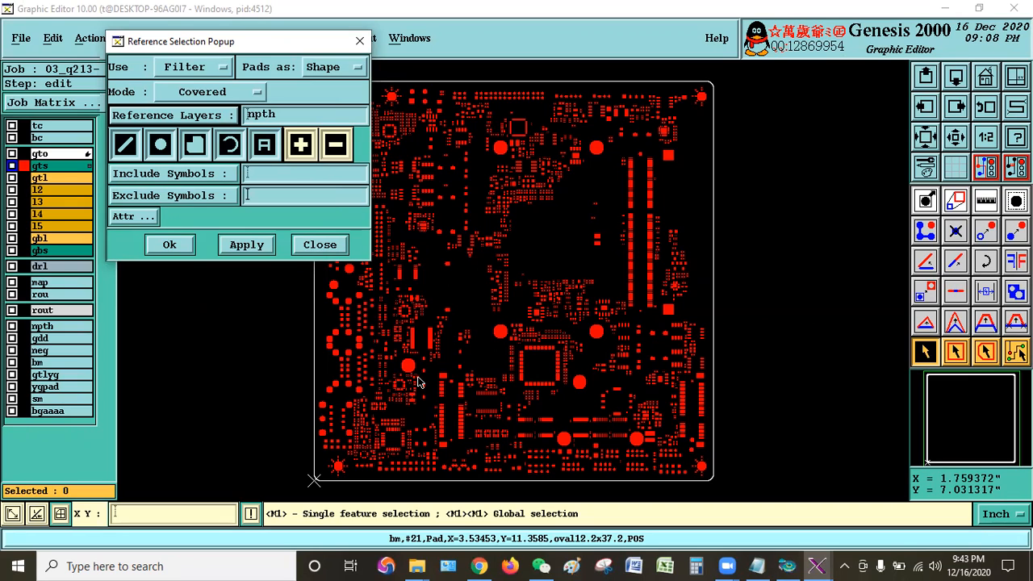
click(247, 244)
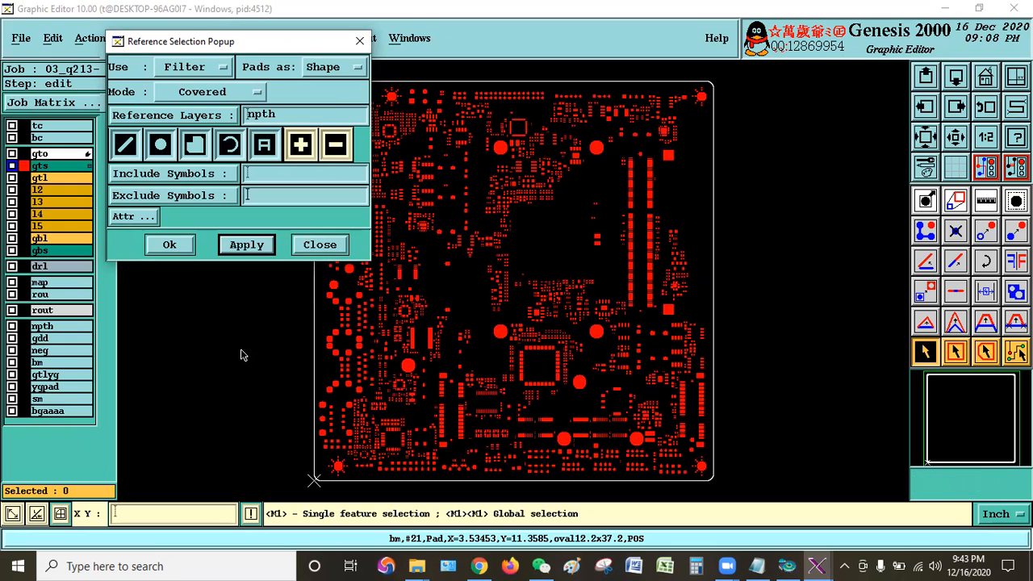
click(246, 249)
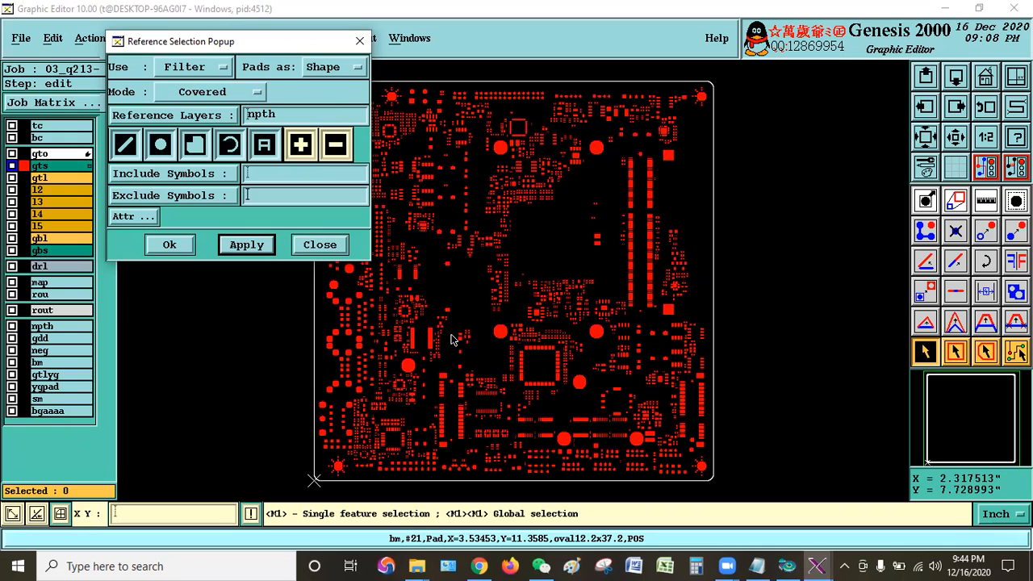
click(757, 566)
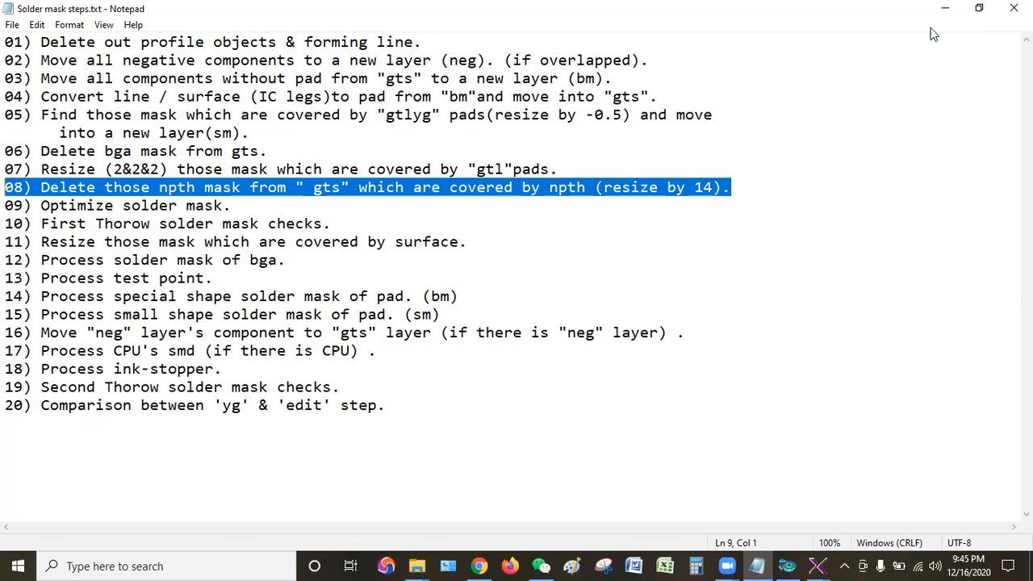
click(945, 8)
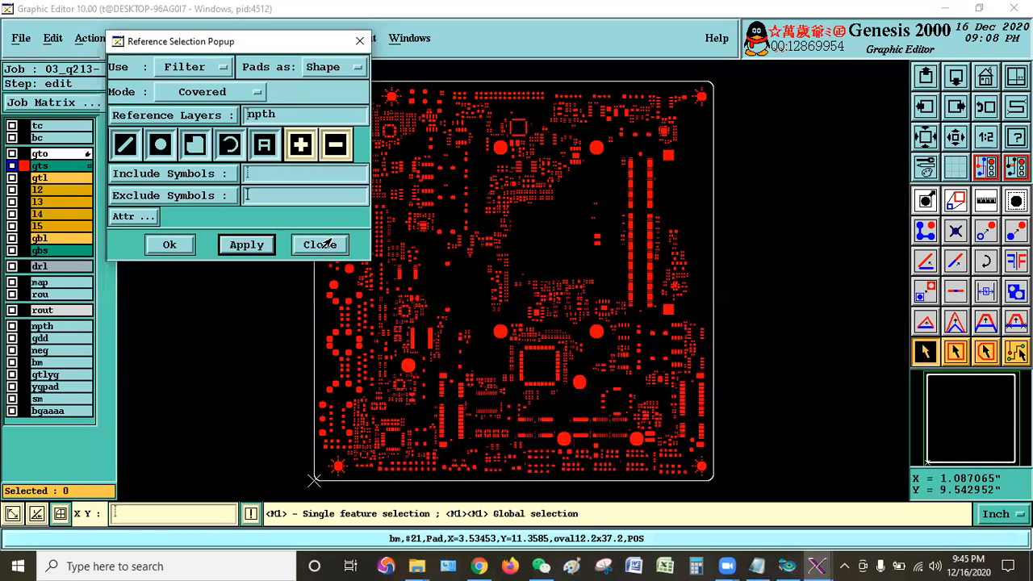
click(318, 245)
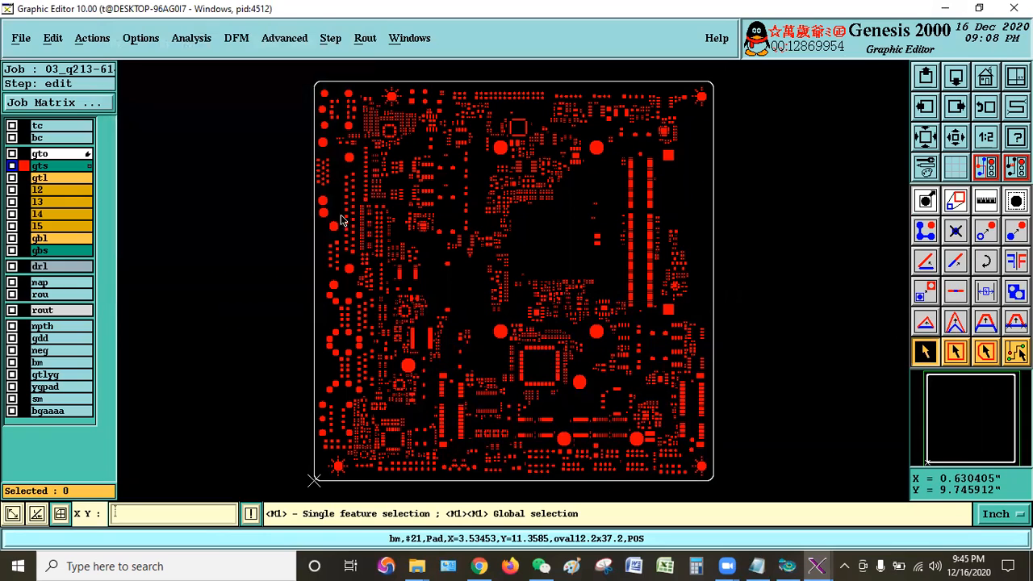
Display only layer npth and copy its features to a new layer np with a resize of 14 ml
click(44, 162)
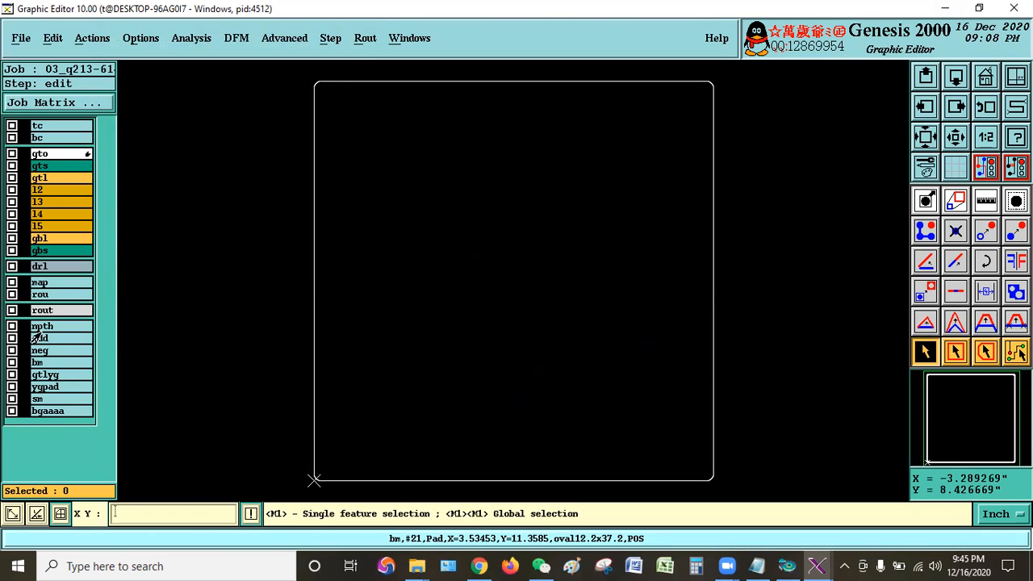
click(41, 326)
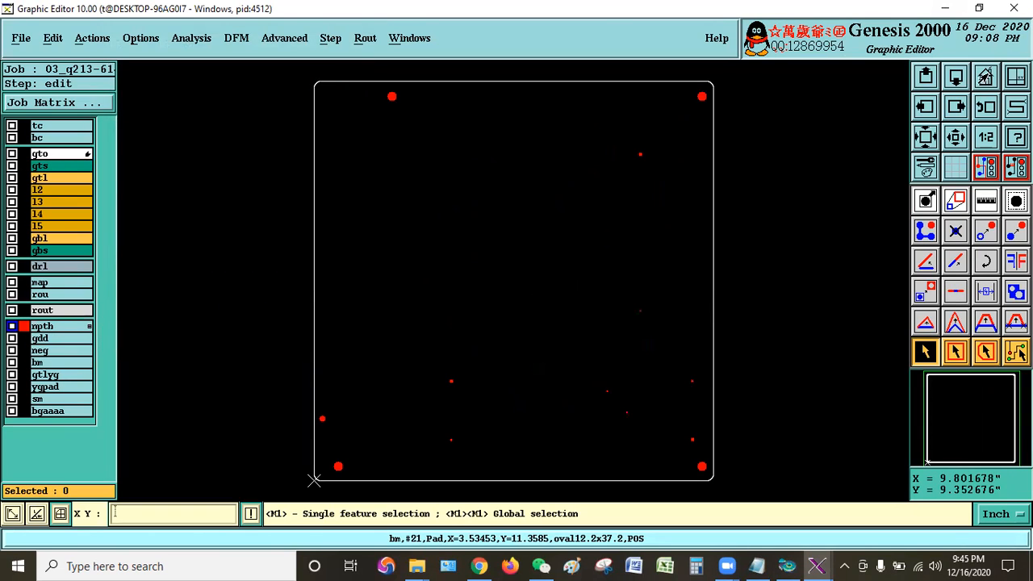
click(52, 37)
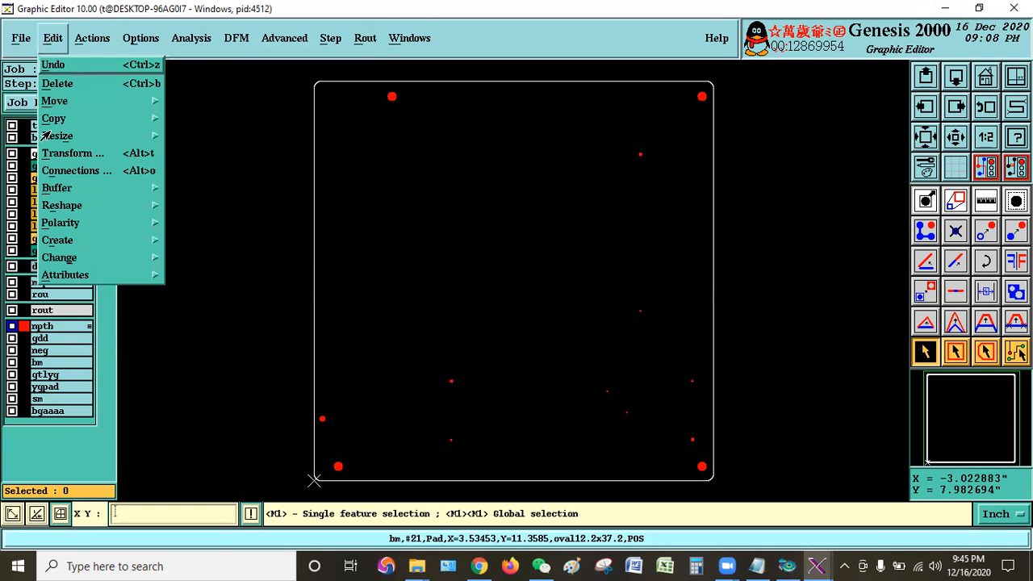
mouse_move(87, 121)
click(200, 140)
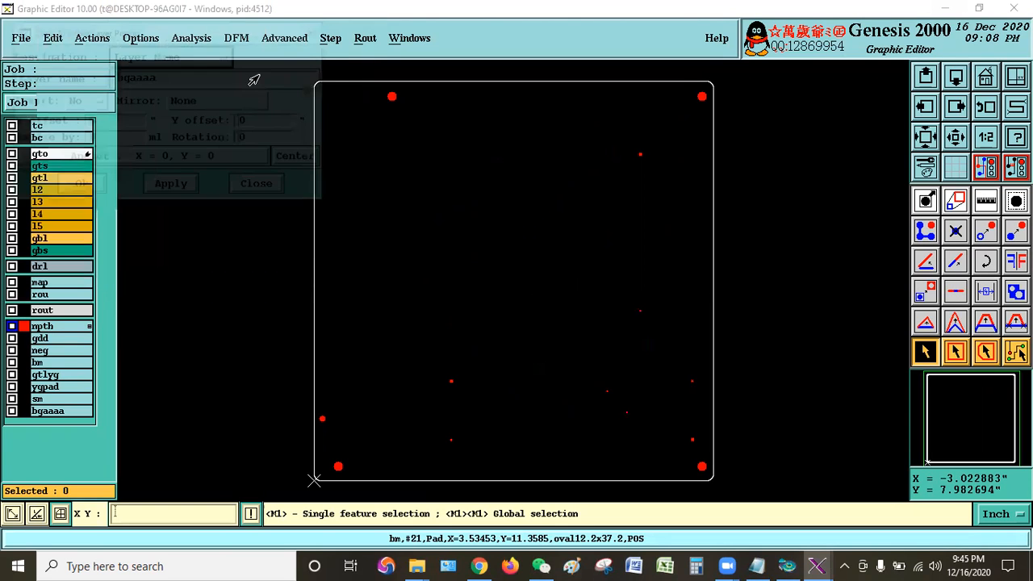
text(np)
click(106, 138)
double_click(111, 143)
text(14)
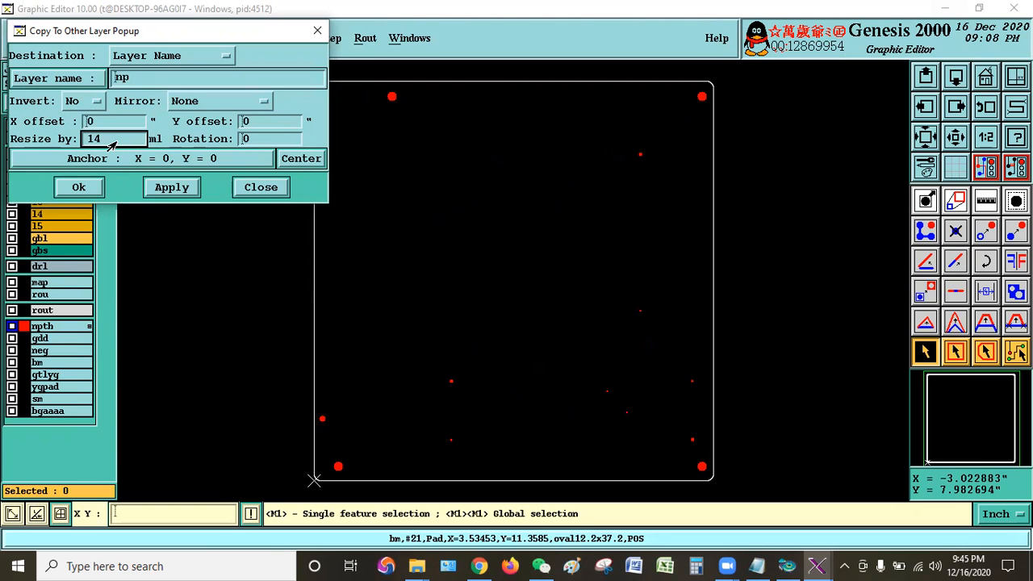
click(81, 186)
click(353, 323)
click(403, 324)
Display only layer gts and select its masks covered by reference layer np
click(42, 325)
click(40, 165)
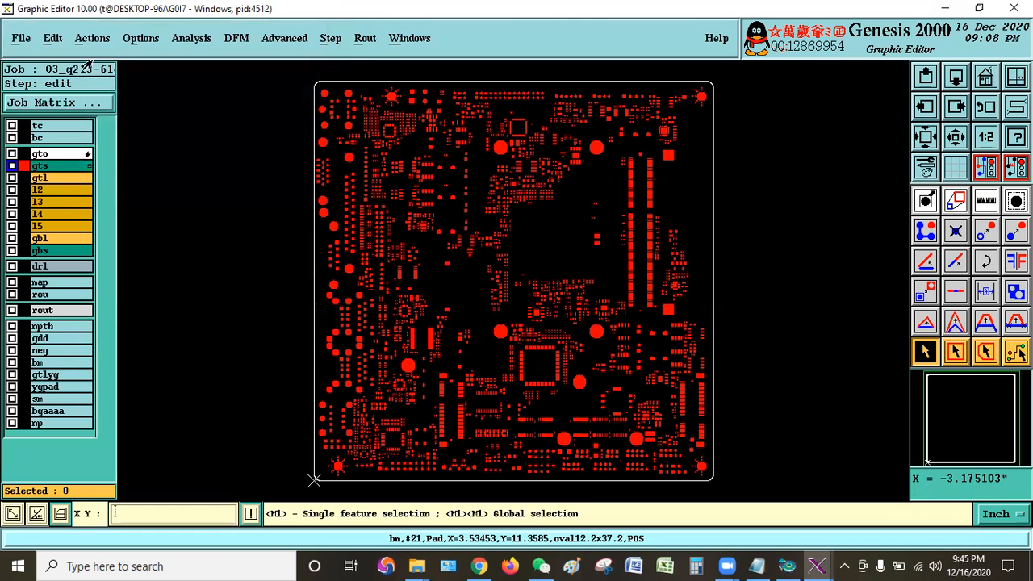
click(92, 38)
click(126, 227)
drag(135, 19, 254, 52)
click(186, 122)
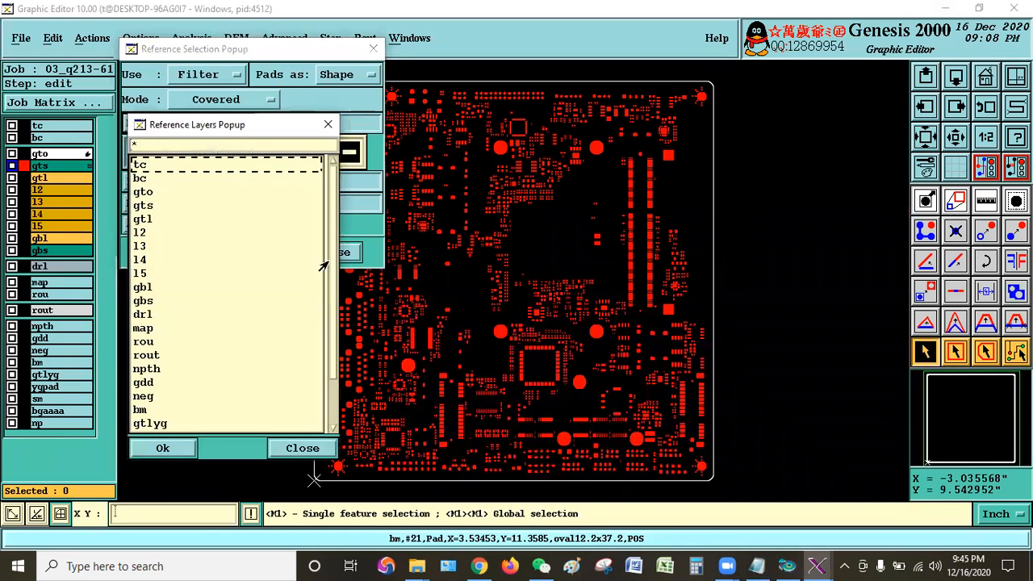
scroll(316, 396, down, 2)
click(142, 423)
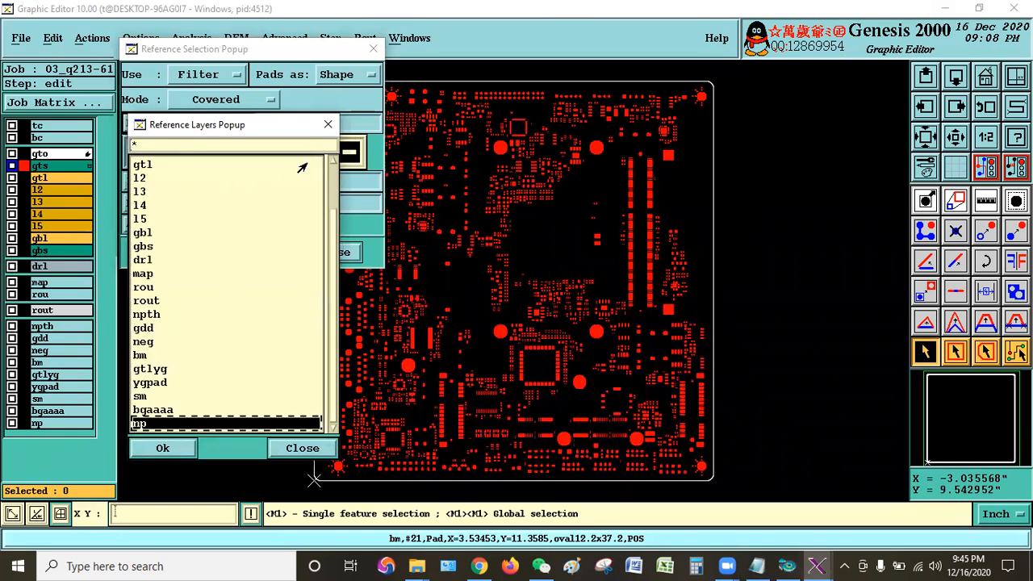
click(328, 125)
click(260, 253)
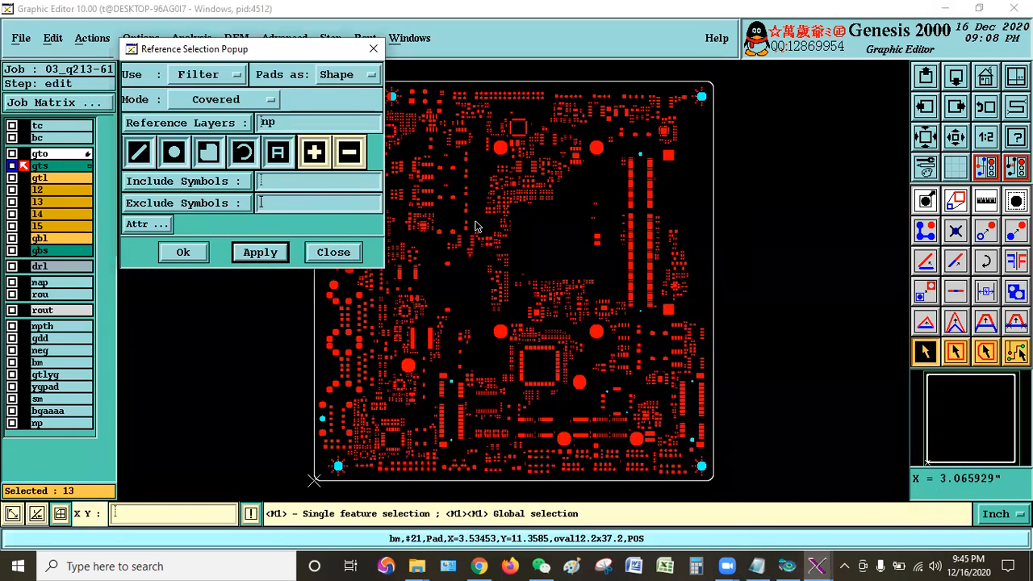
Delete the selected npth masks from gts and close the reference selection
click(52, 38)
click(53, 82)
click(342, 256)
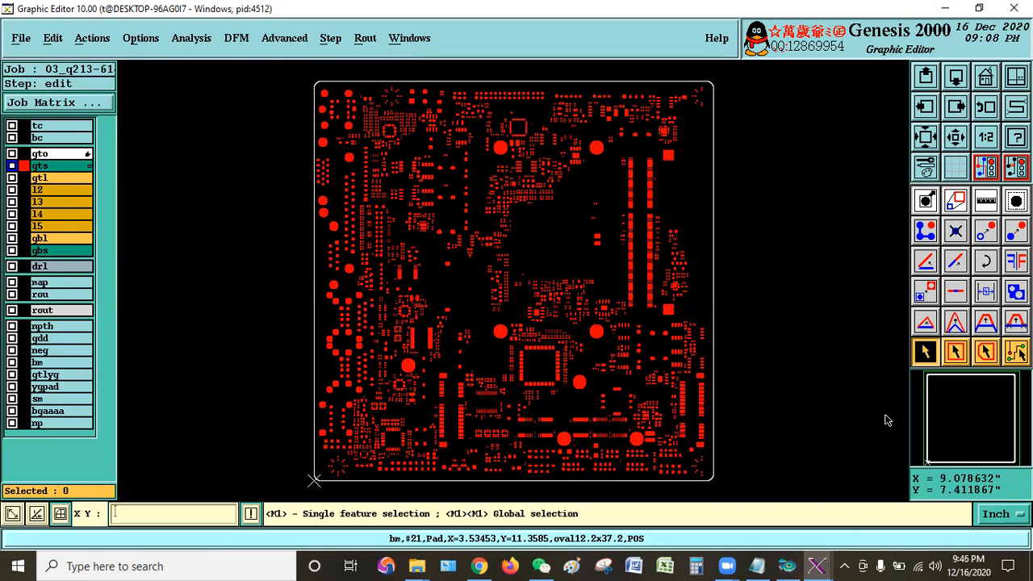
Switch to Notepad to check item 09, Optimize solder mask, and clear the open windows to reach the Genesis folder in File Explorer
click(757, 565)
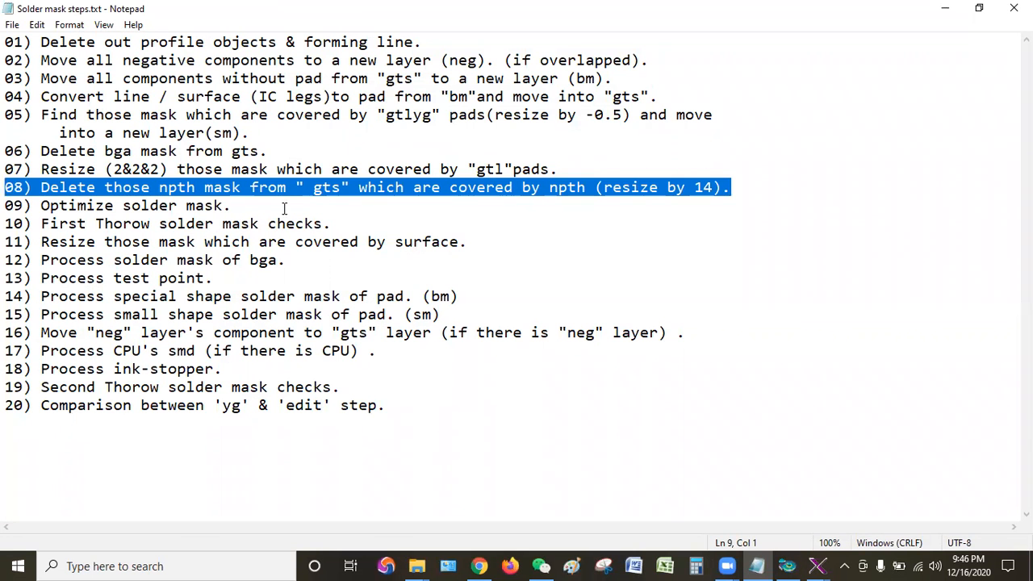
click(425, 205)
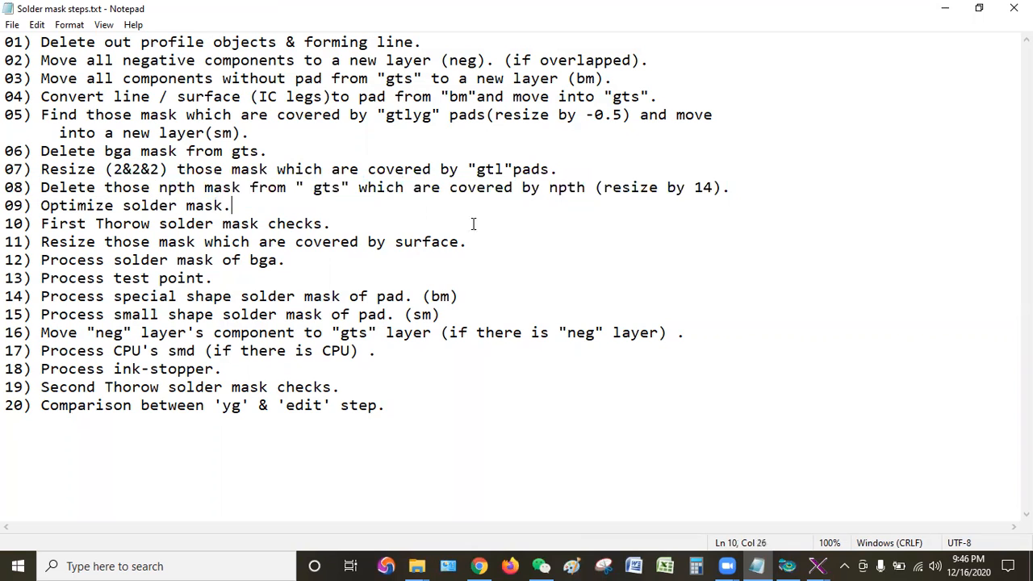
click(979, 8)
click(944, 8)
click(945, 8)
click(944, 8)
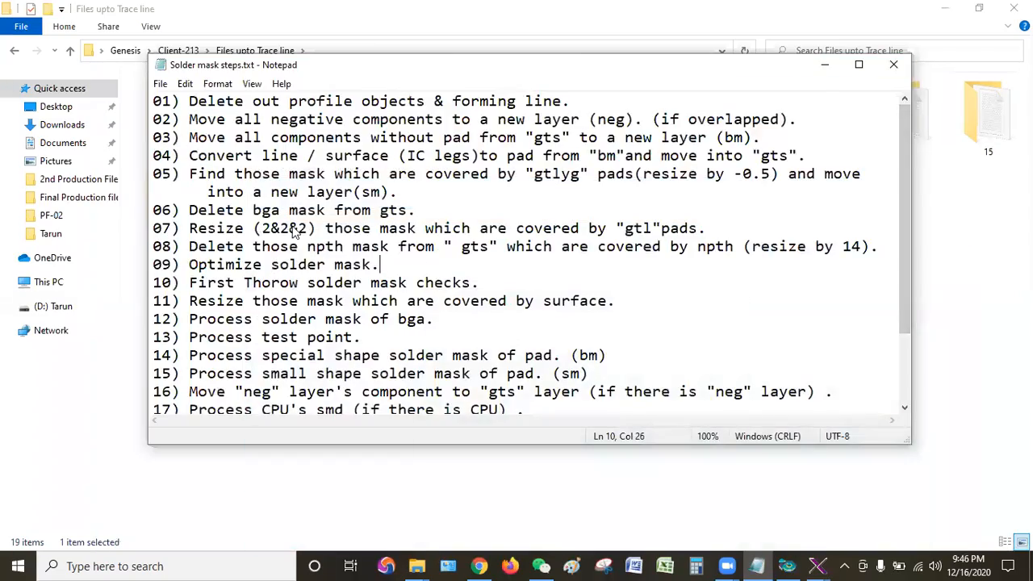
click(757, 565)
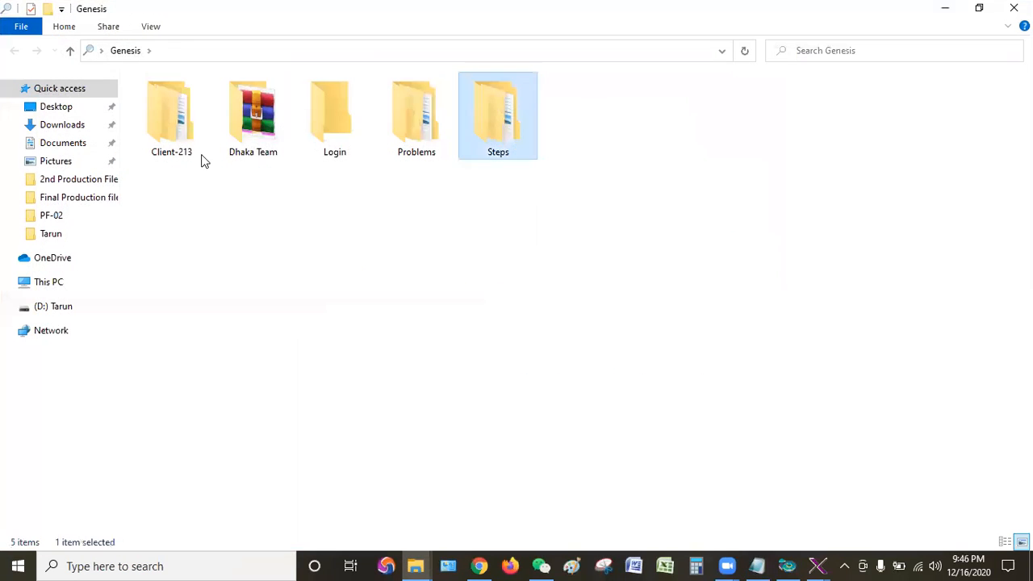
Open the image solder mask new.png from the Dada subfolder of the Steps folder
key(Return)
double_click(191, 132)
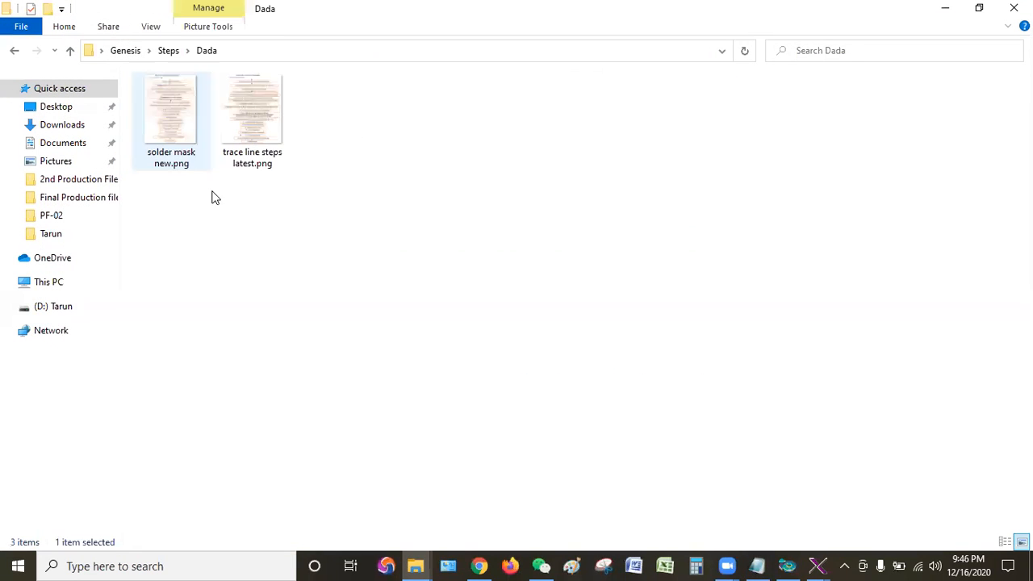
click(189, 131)
key(Return)
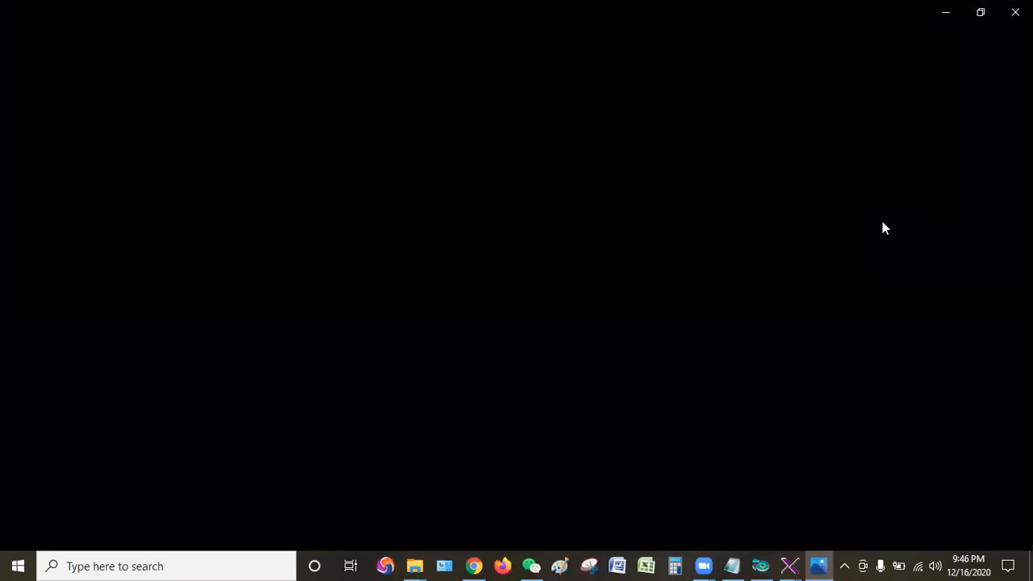